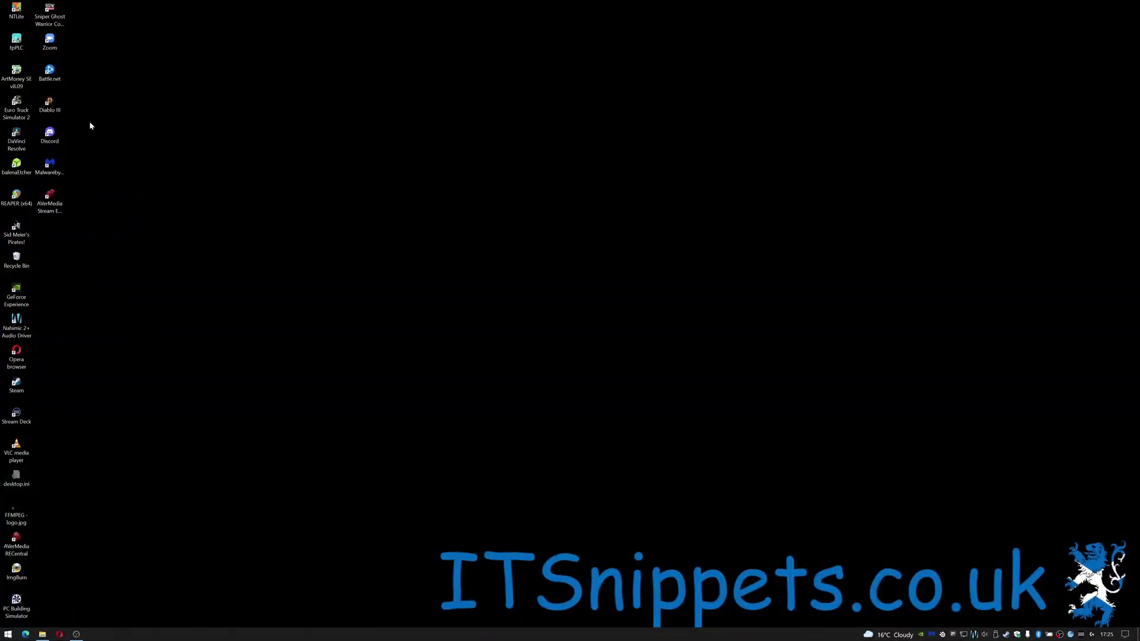
- Open the untitled project in DaVinci Resolve and save it as "Itsnip - Multi boot usb - Ventoy"
double_click(16, 138)
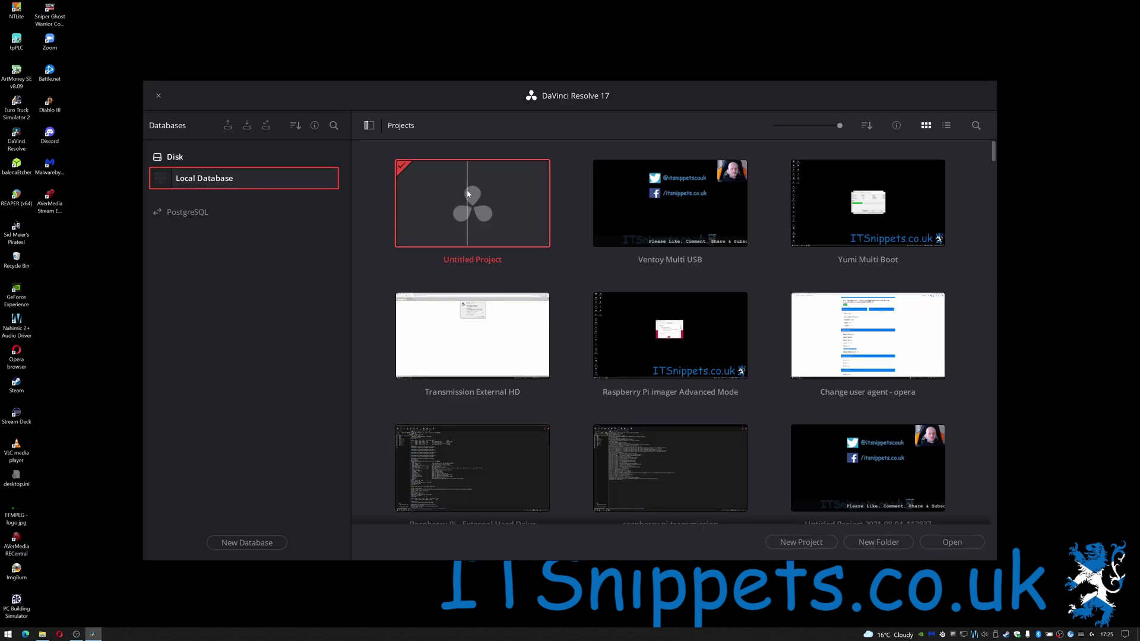
double_click(467, 195)
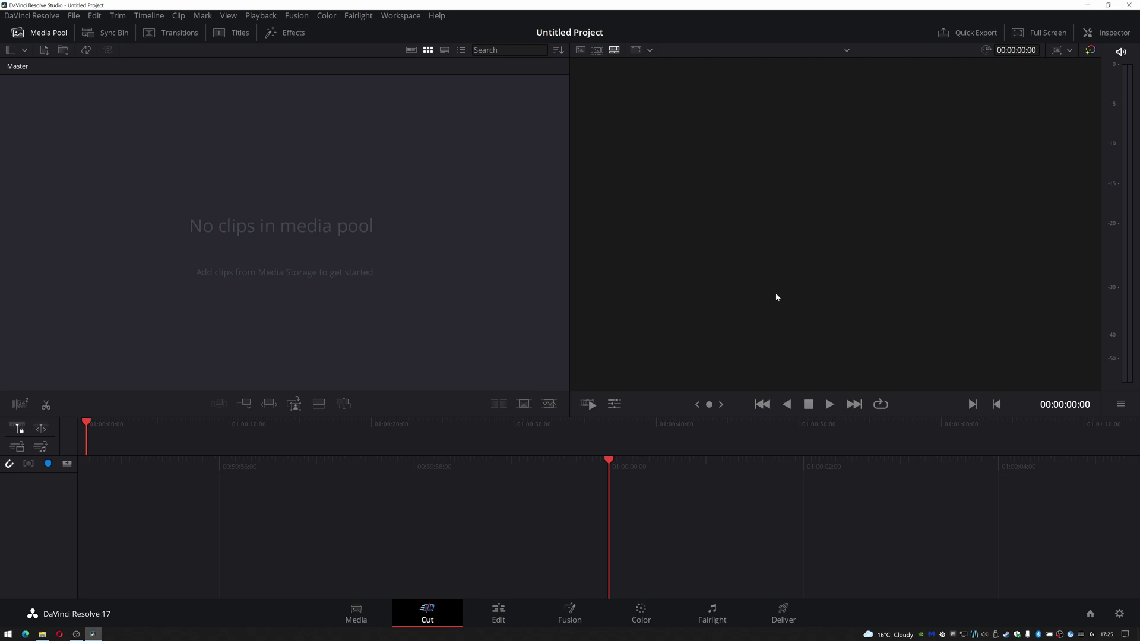
key("ctrl+s")
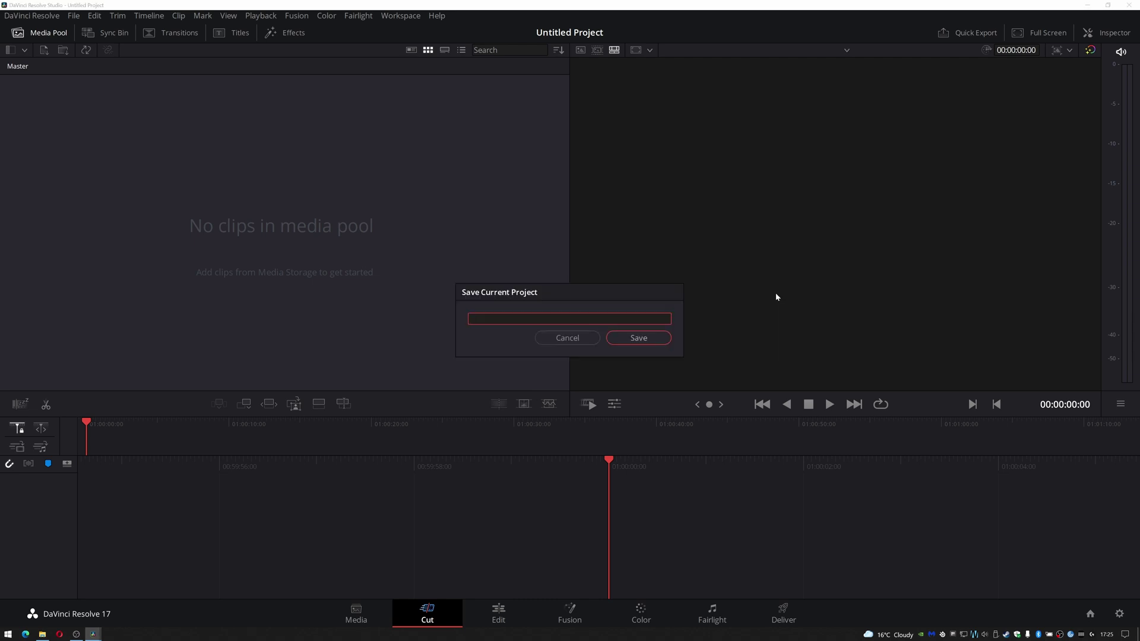
type("Itsnip - Mul;ti boot")
key("BackSpace")
key("BackSpace")
key("BackSpace")
key("BackSpace")
key("BackSpace")
key("BackSpace")
key("BackSpace")
type("ti boot usb - Ventoy")
key("Return")
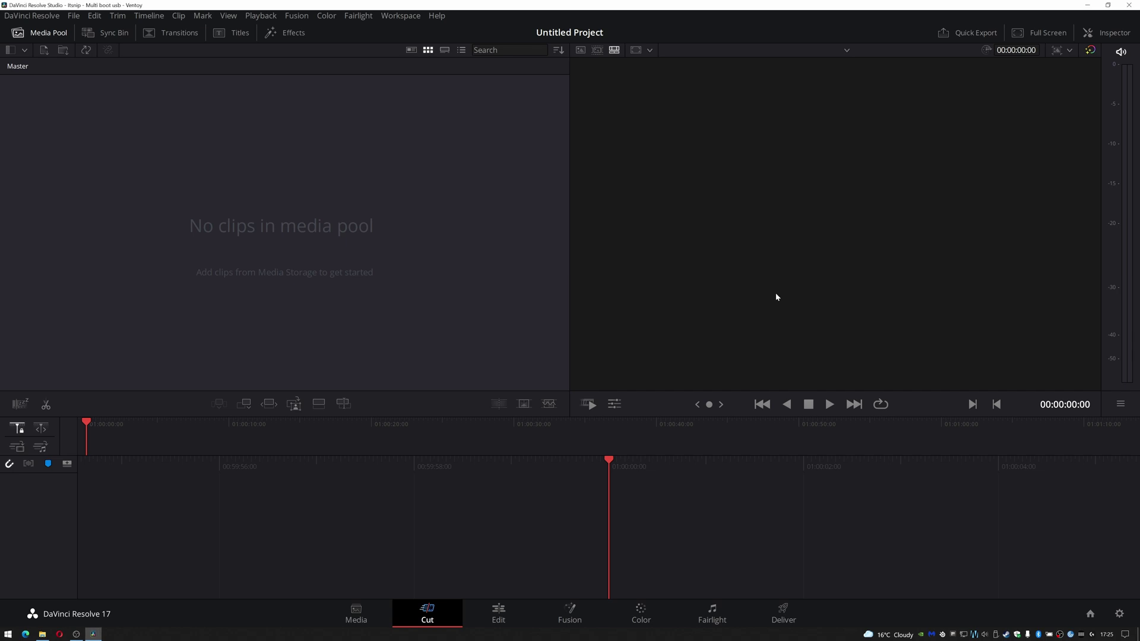
- Import both "Unreleased - Ventoy multi USB" clips from the Videos 4k folder into the media pool without changing the project frame rate
left_click(362, 615)
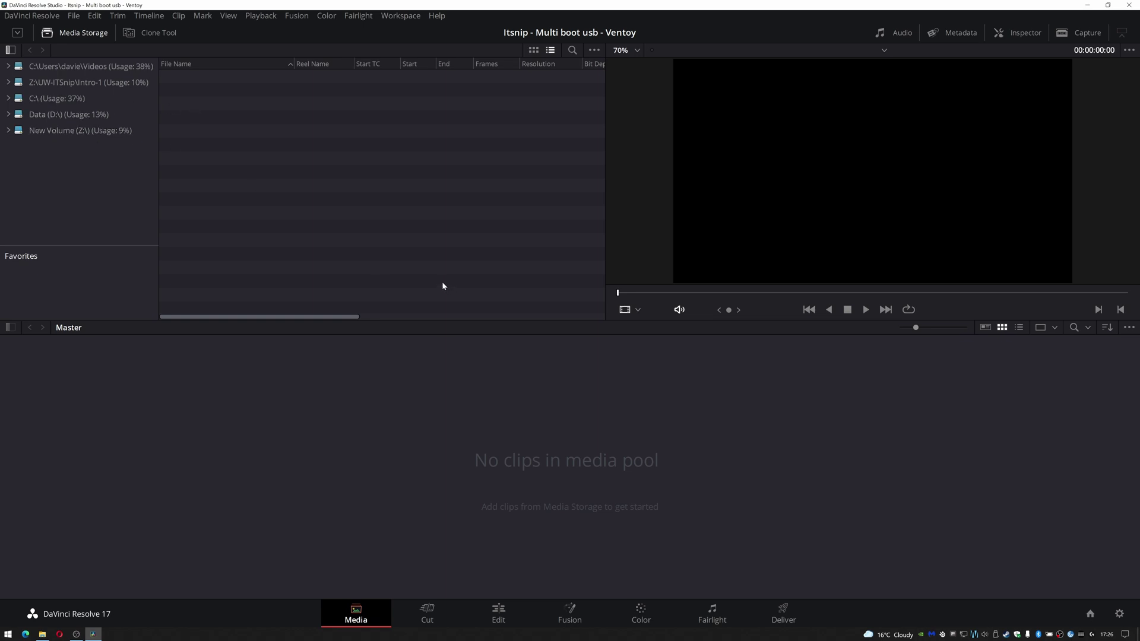
left_click(9, 66)
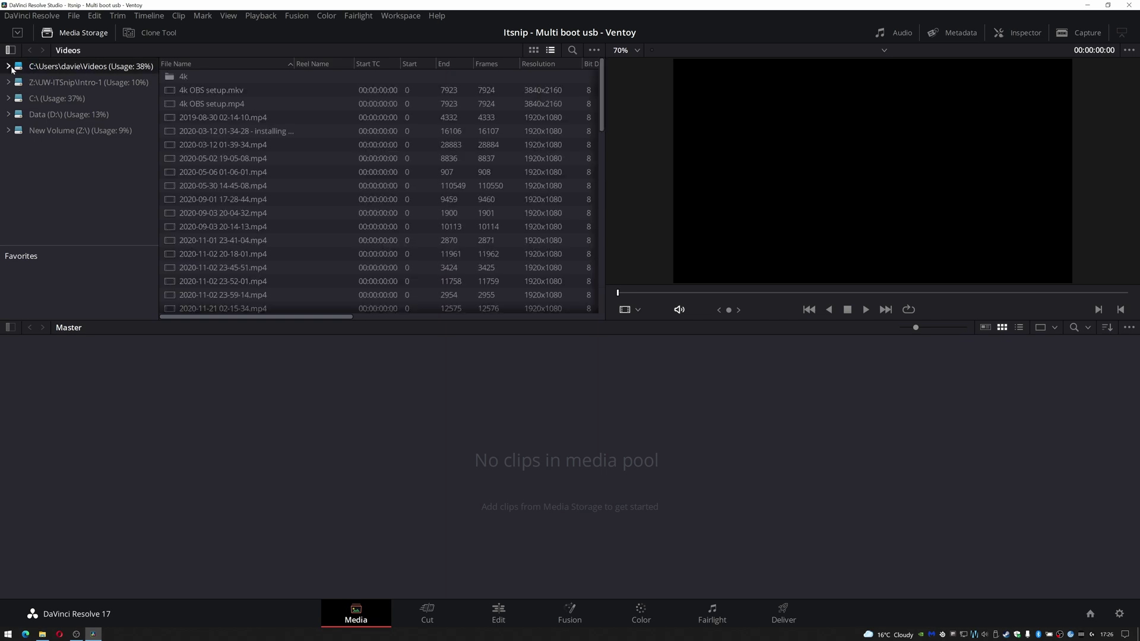
double_click(180, 76)
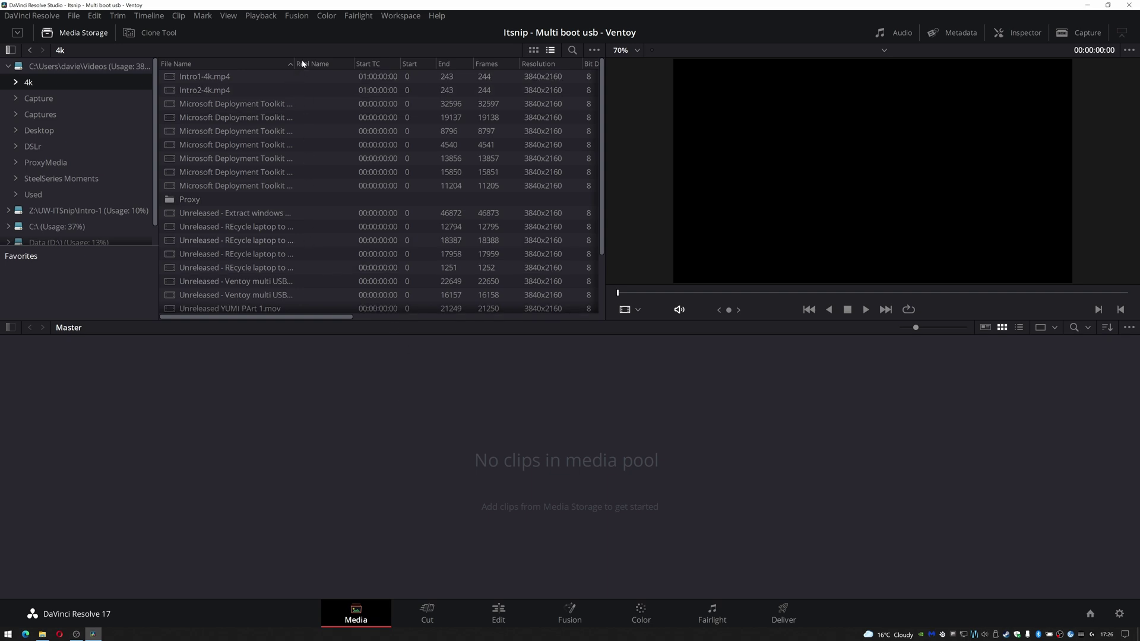
left_click(293, 283)
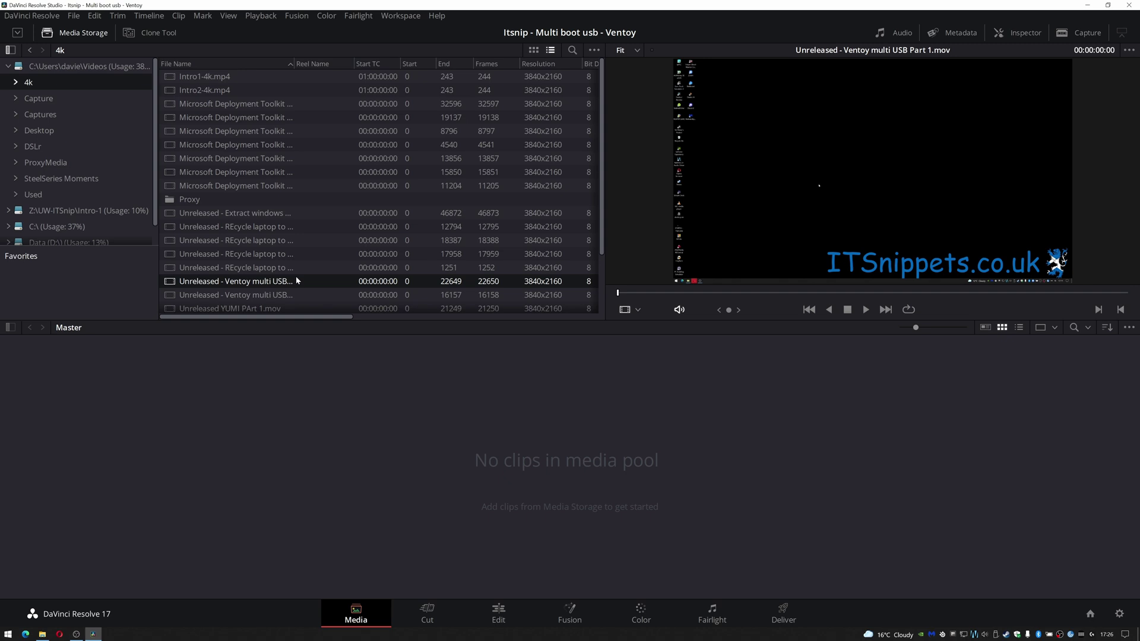
left_click(256, 295, "ctrl")
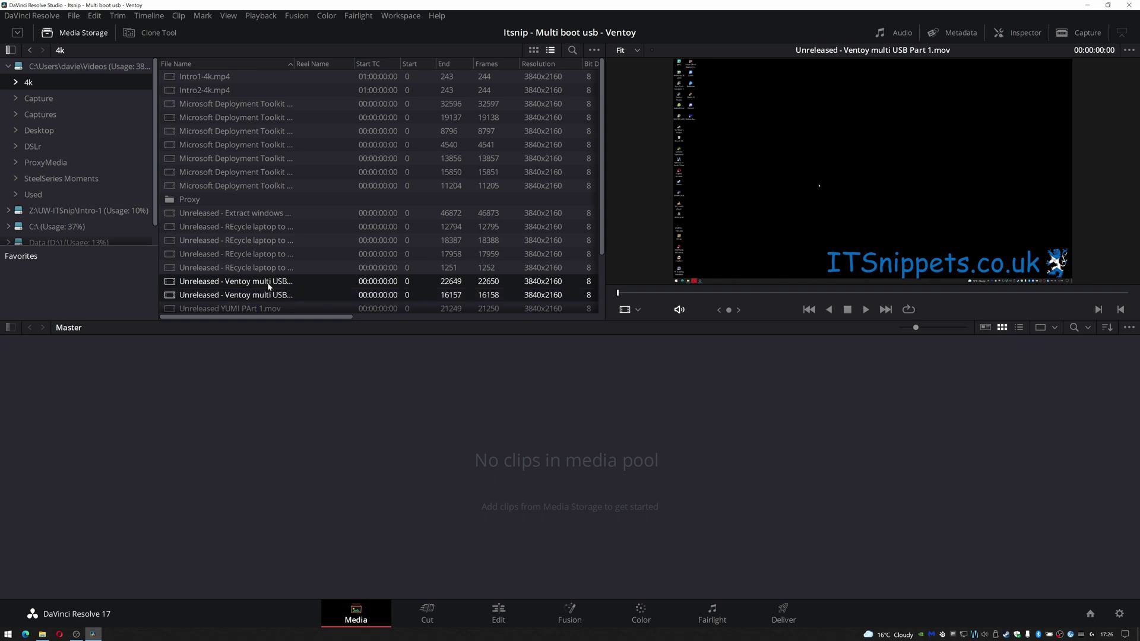
left_click_drag(269, 284, 520, 482)
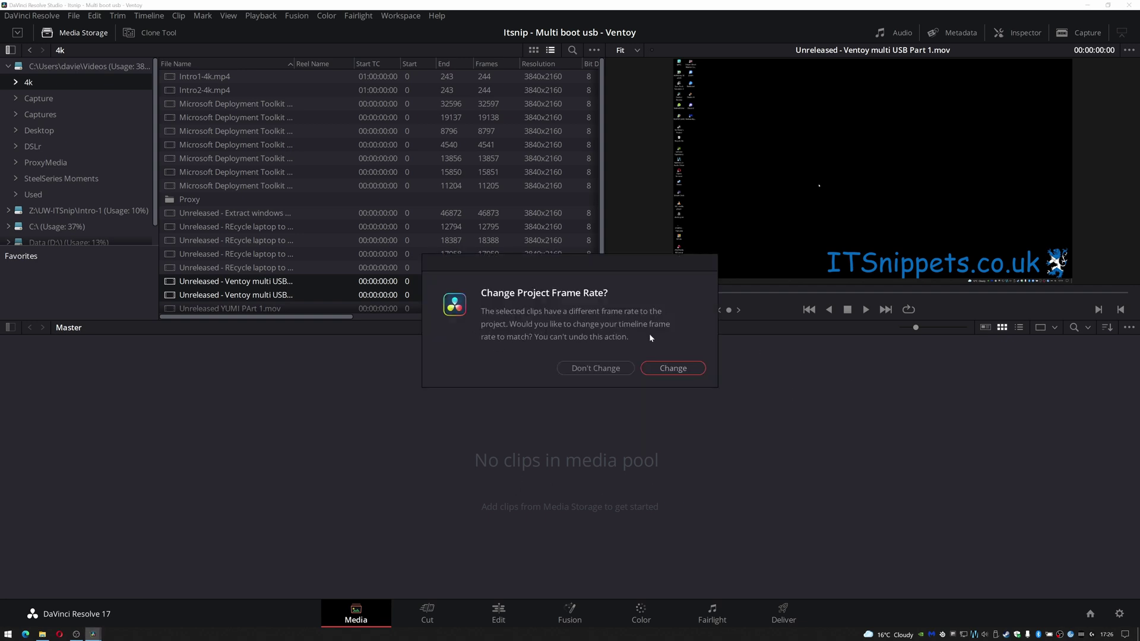
left_click(593, 369)
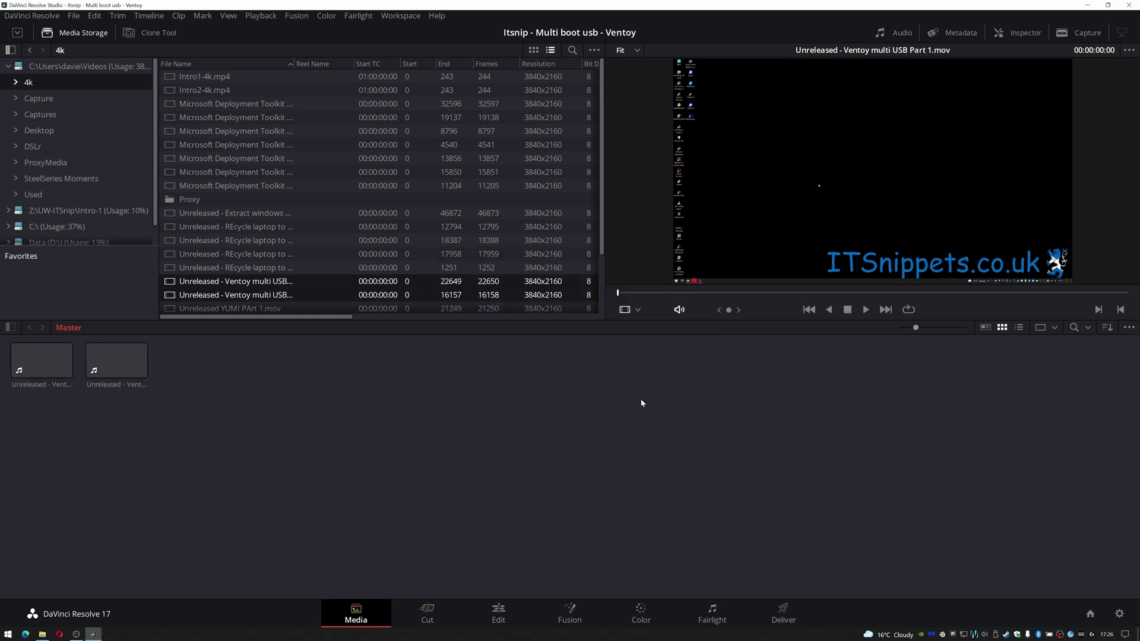
- Set the project's timeline resolution to 3840 x 2160 Ultra HD and save the project settings
left_click(1119, 614)
left_click(628, 132)
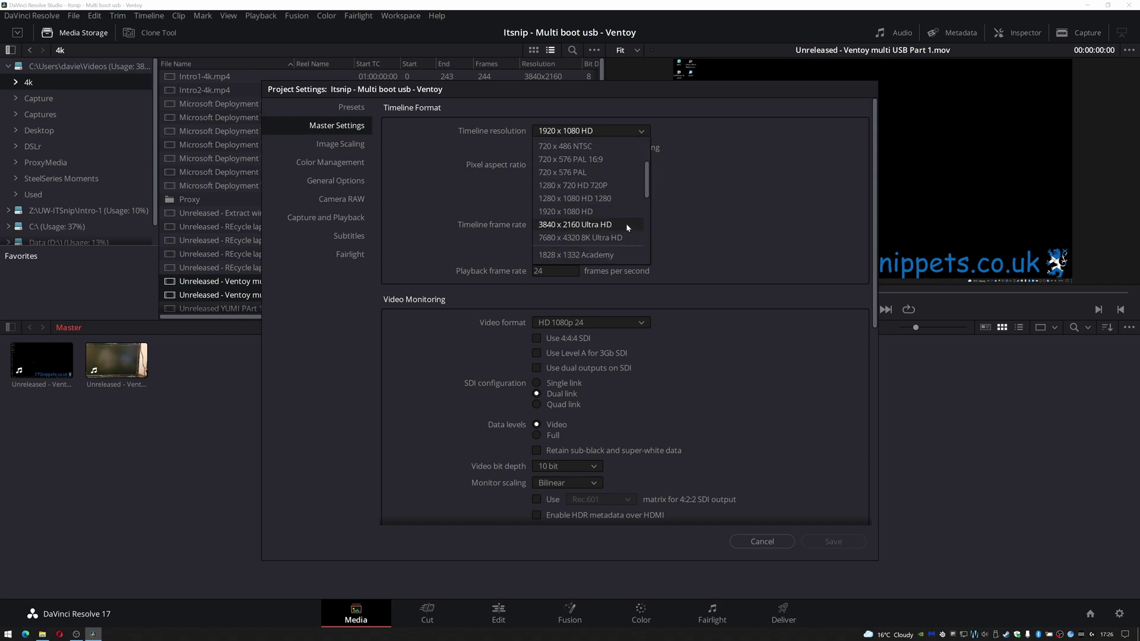
left_click(603, 227)
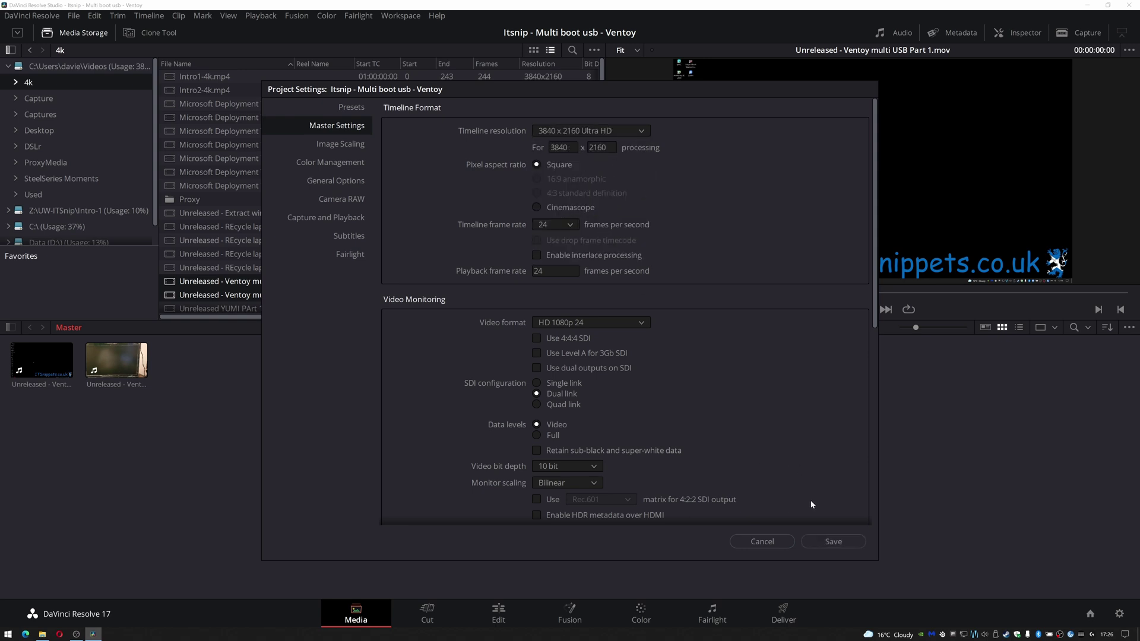
left_click(834, 541)
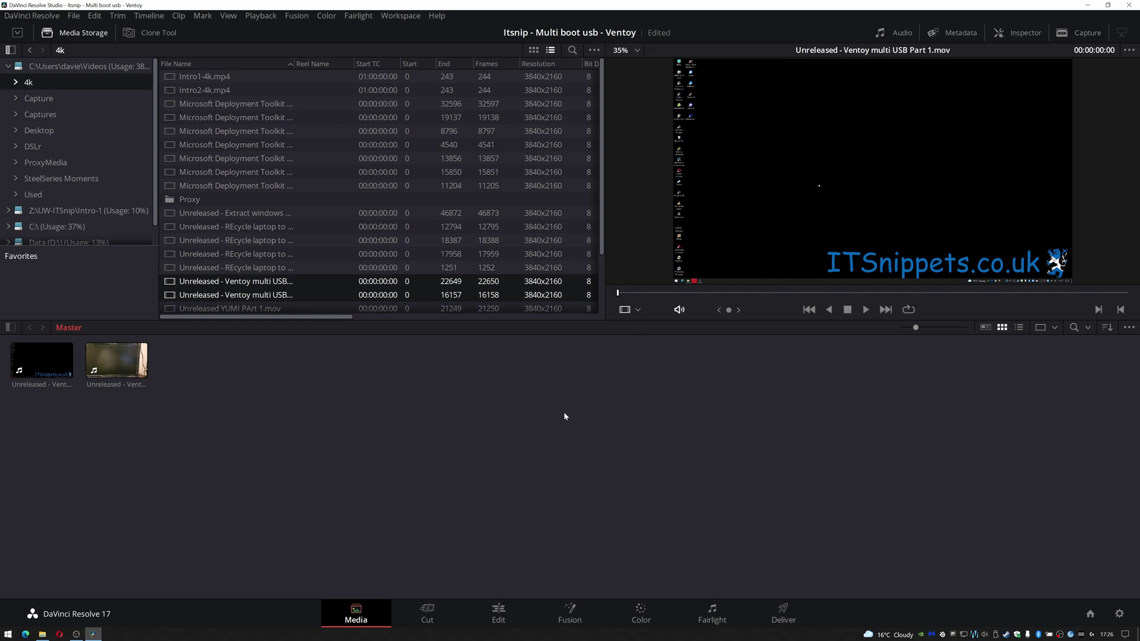
- Add Intro2-4k.mp4 from the 4k folder and Outro2.mp4 from the Intro-1 folder to the media pool
left_click_drag(221, 90, 381, 413)
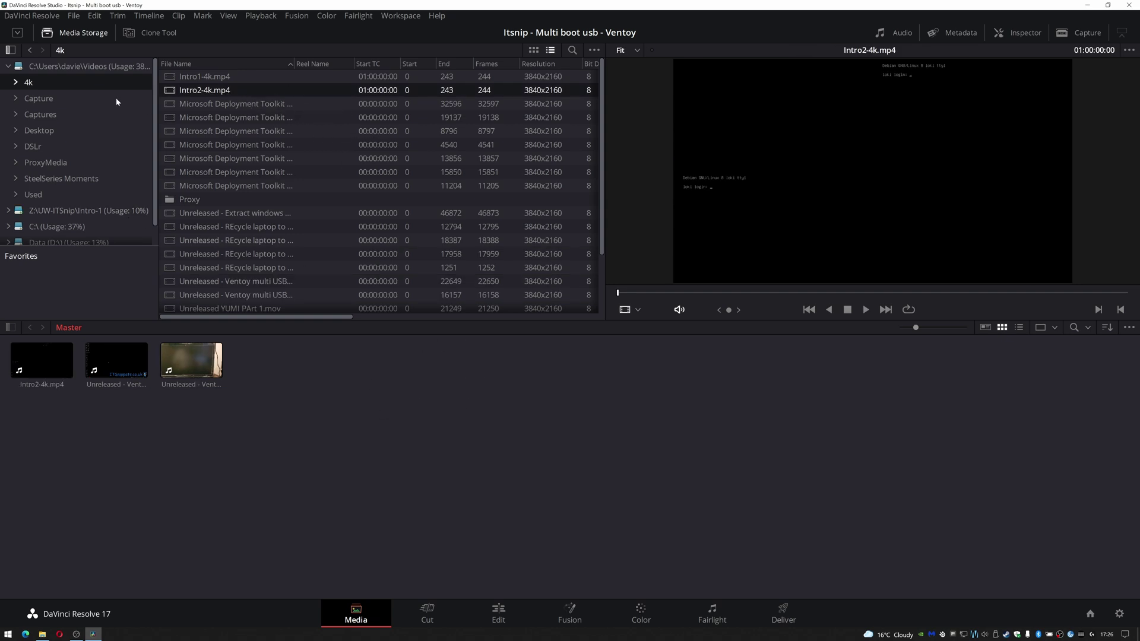
left_click(15, 69)
left_click(9, 66)
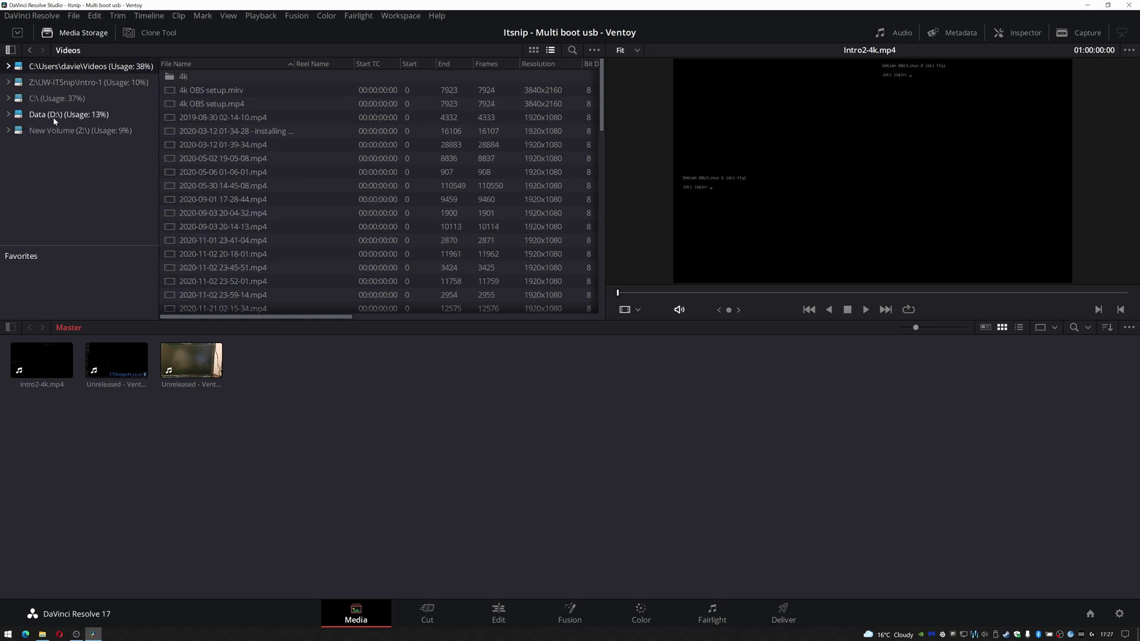
left_click(60, 86)
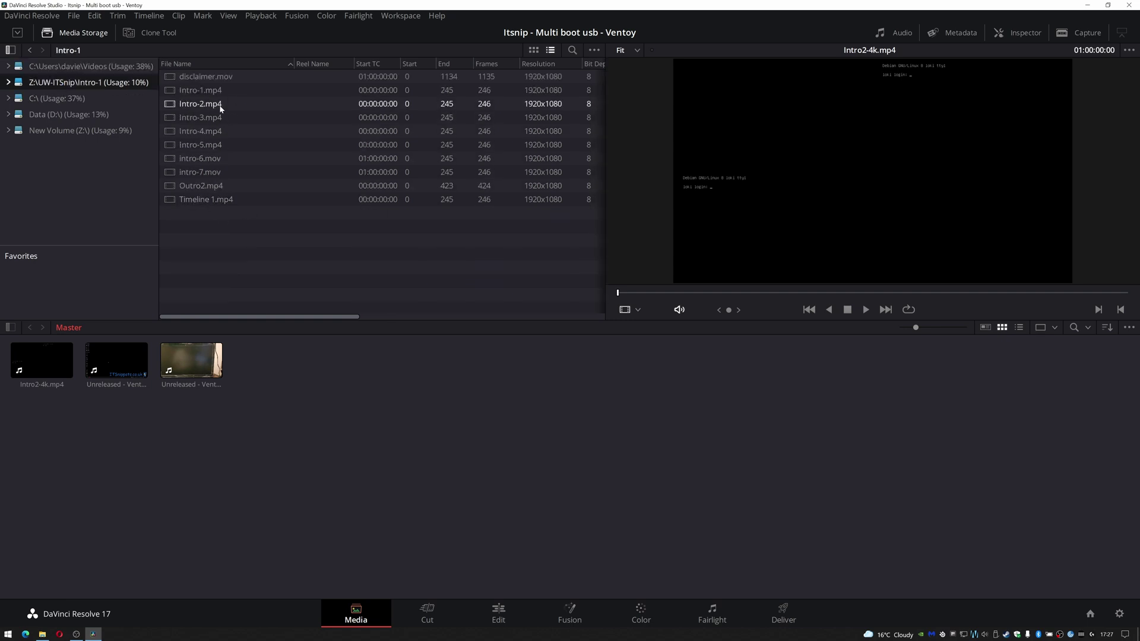
left_click_drag(209, 186, 358, 461)
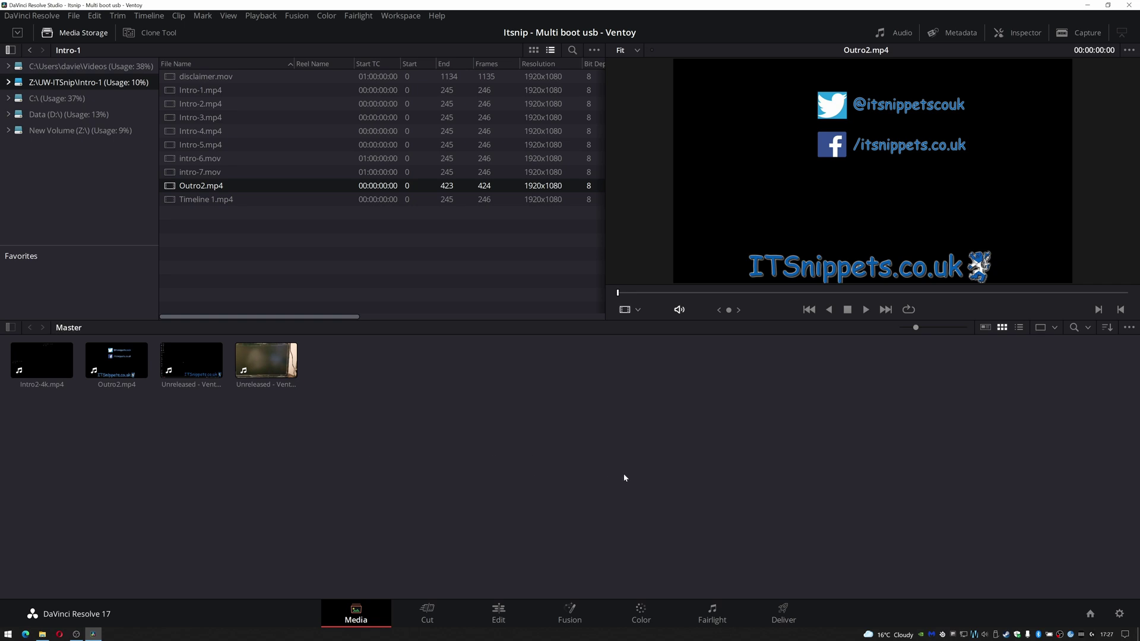
- Switch to the Edit page and place the Ventoy multi USB Part 1 clip at the start of a new timeline
left_click(493, 612)
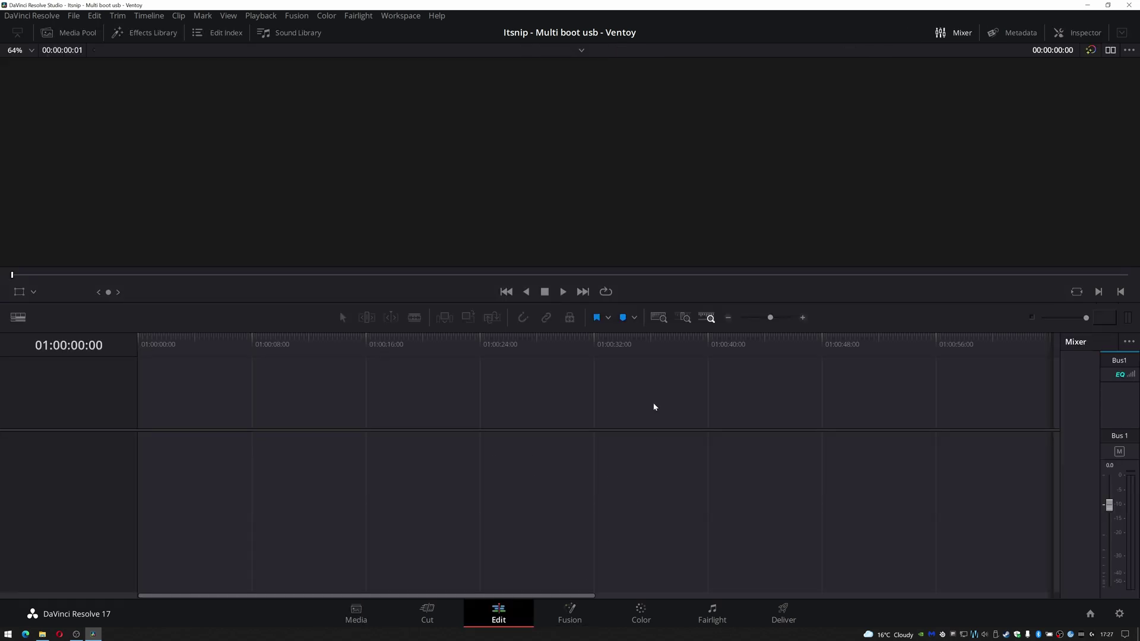
left_click(78, 34)
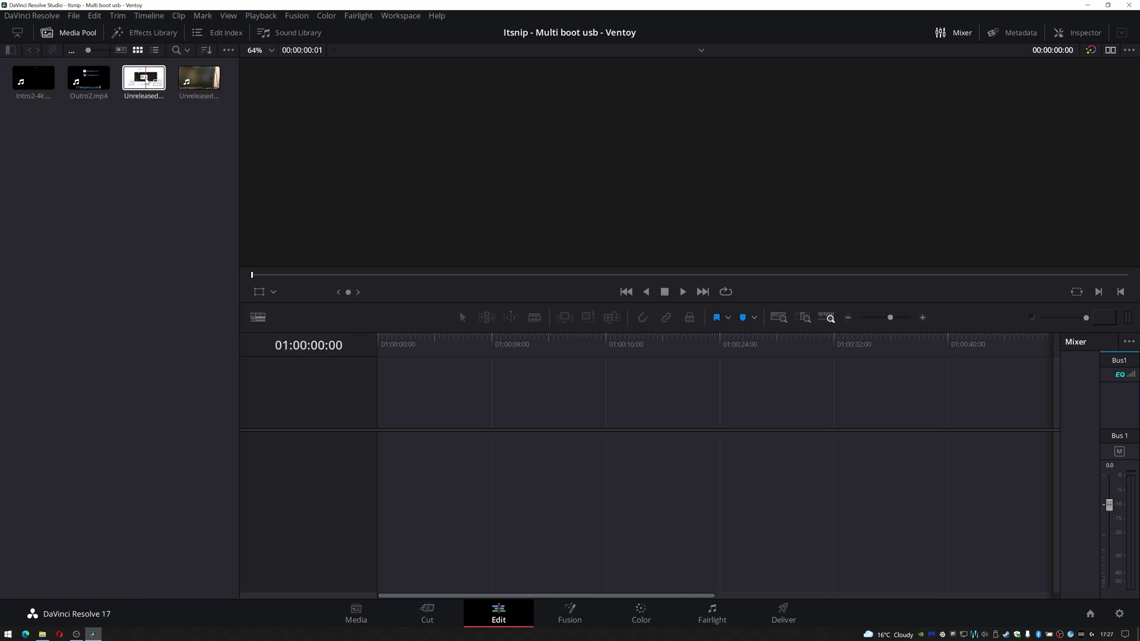
left_click_drag(144, 78, 380, 452)
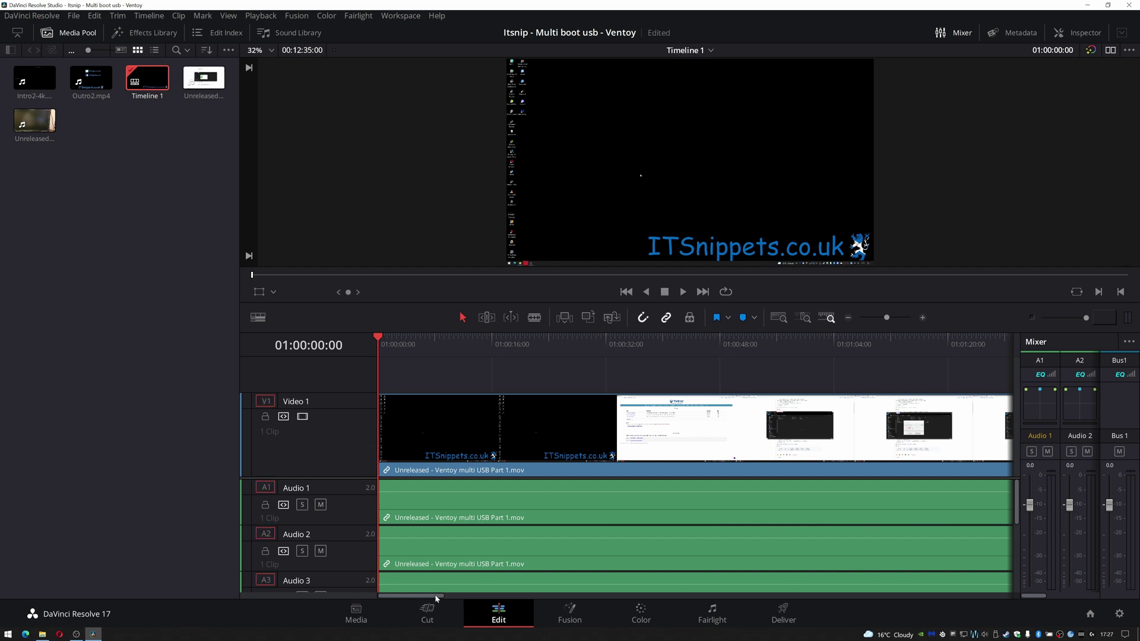
- Append the Ventoy multi USB Part 2 clip directly after the end of Part 1 on Video 1
left_click_drag(675, 595, 988, 598)
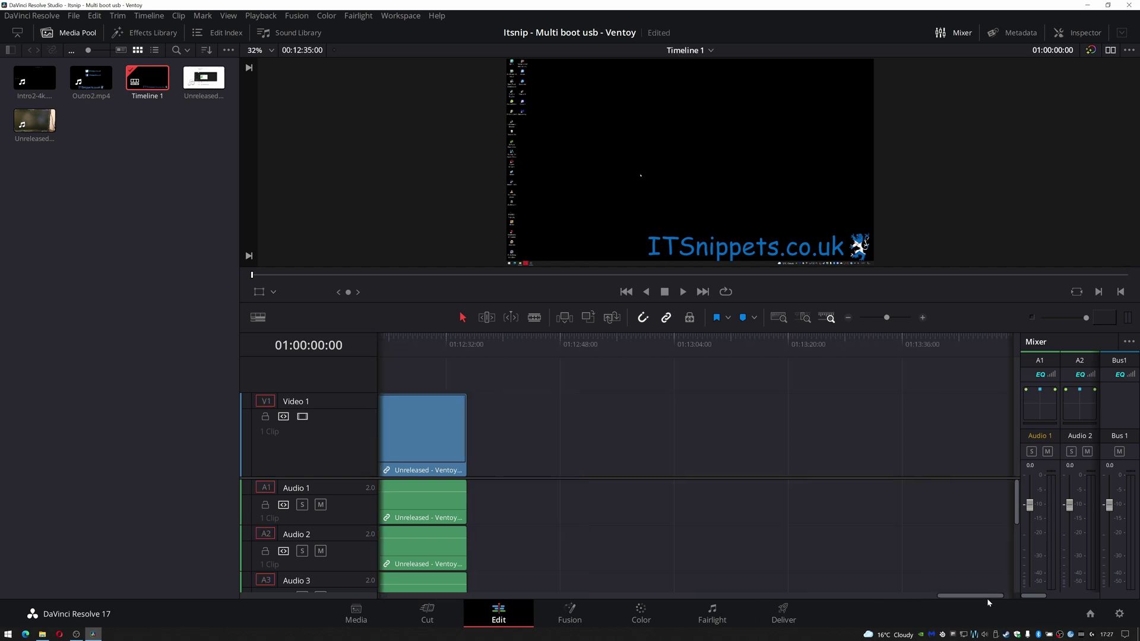
left_click_drag(198, 78, 70, 154)
left_click_drag(34, 121, 481, 455)
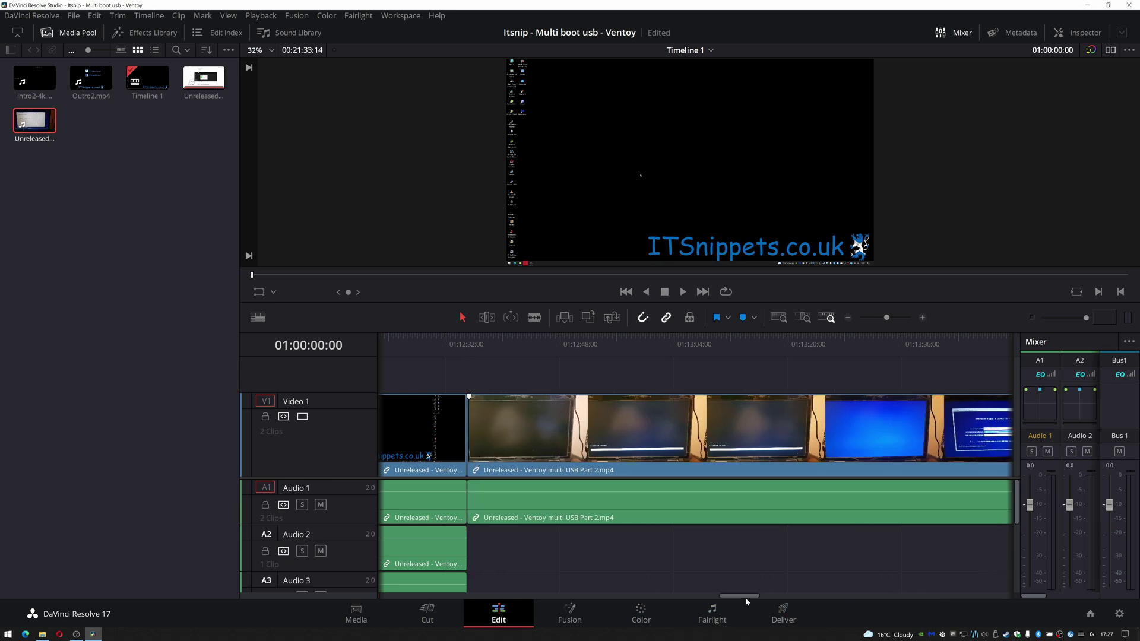
- Return to the start of the timeline and hide the Mixer and the Media Pool to enlarge the timeline
left_click_drag(748, 596, 385, 597)
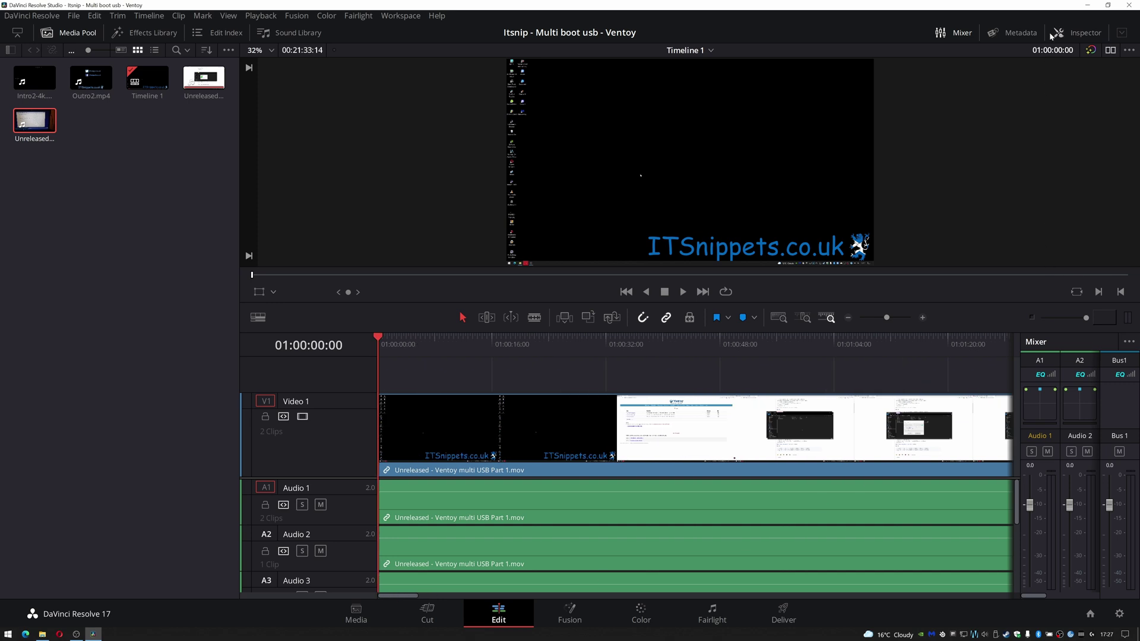
left_click(957, 34)
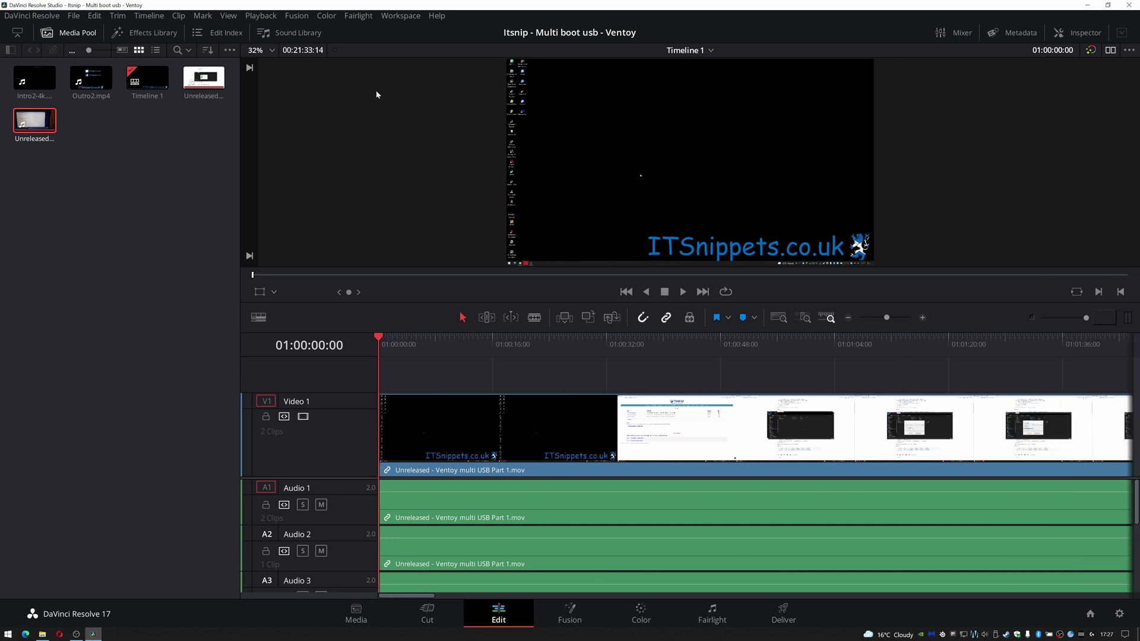
left_click(74, 34)
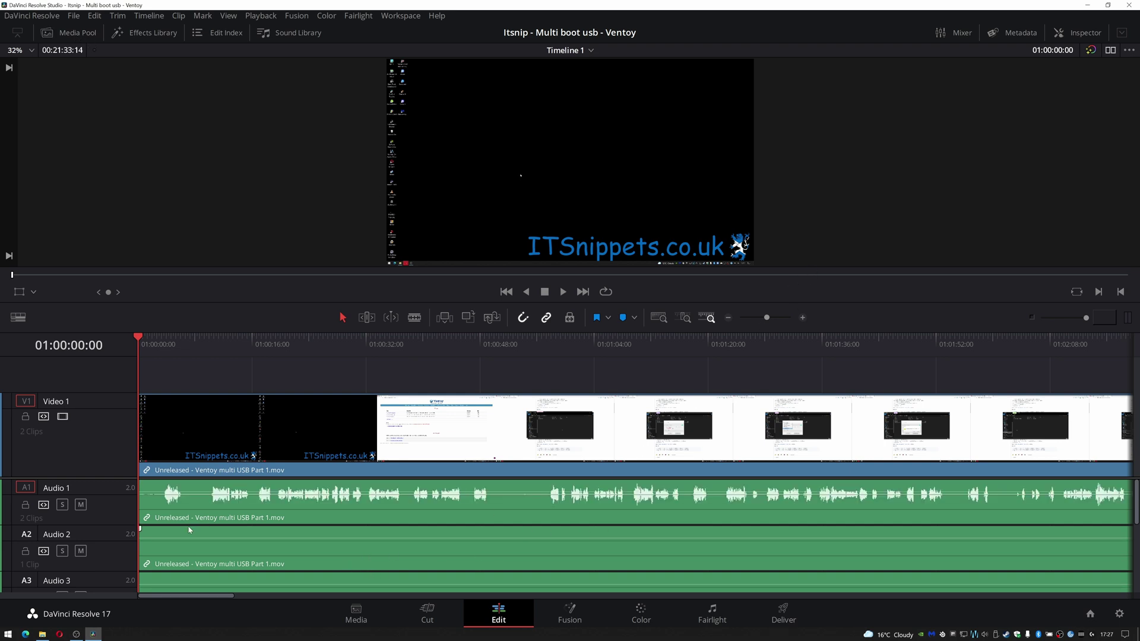
- Delete the four unneeded audio tracks Audio 2 to Audio 5, keeping only Audio 1 and Audio 6
scroll(190, 530, "down", 5)
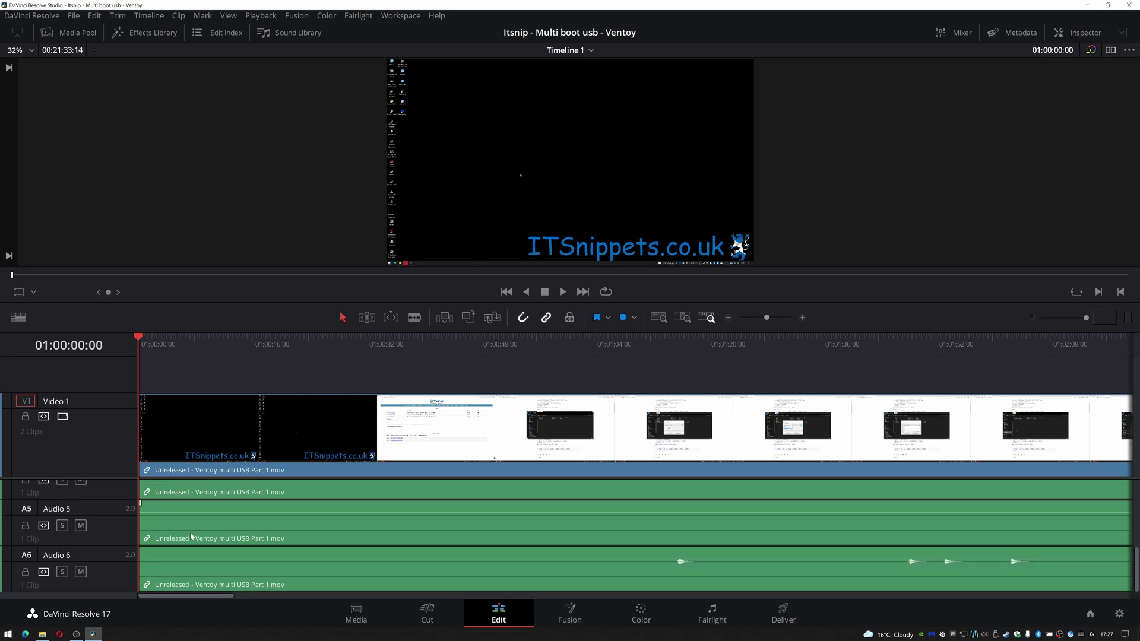
scroll(178, 526, "up", 5)
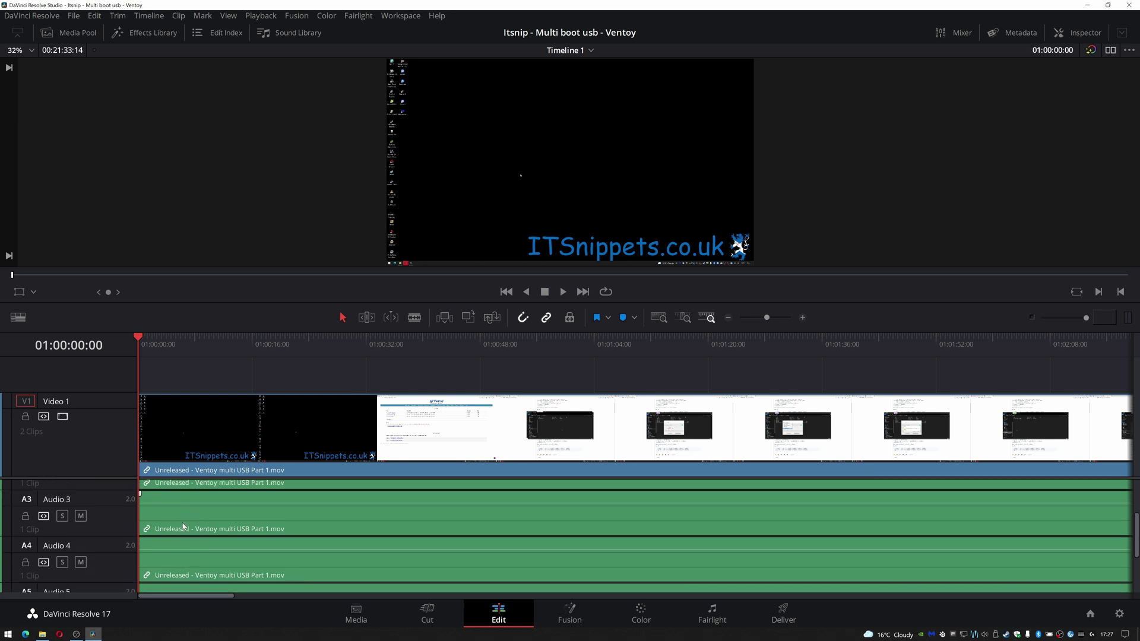
scroll(156, 515, "down", 1)
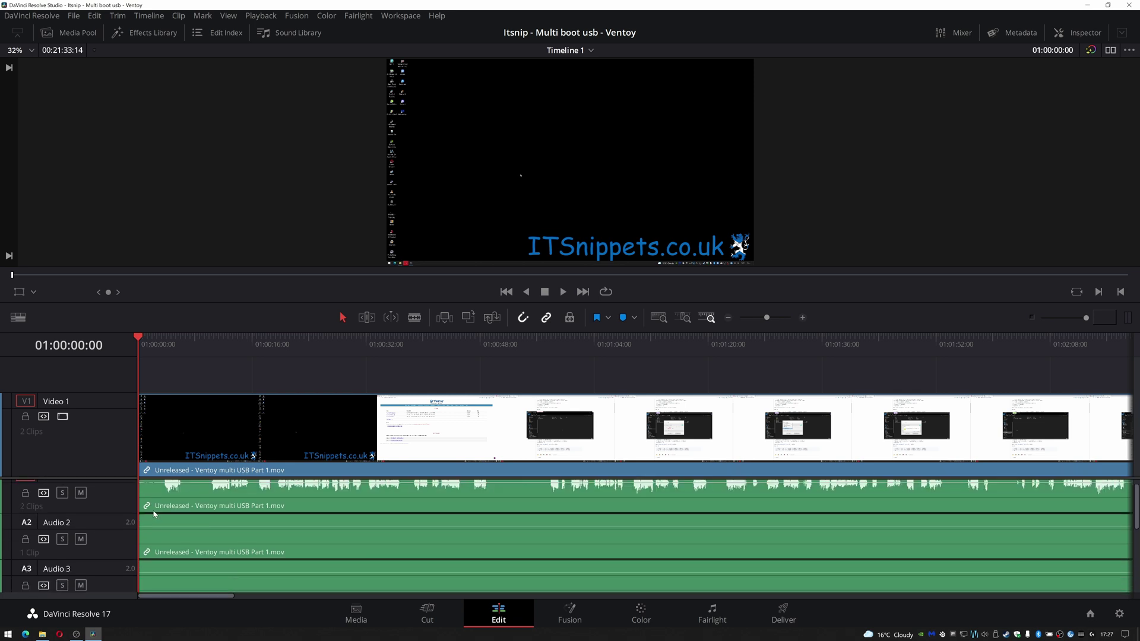
right_click(119, 406)
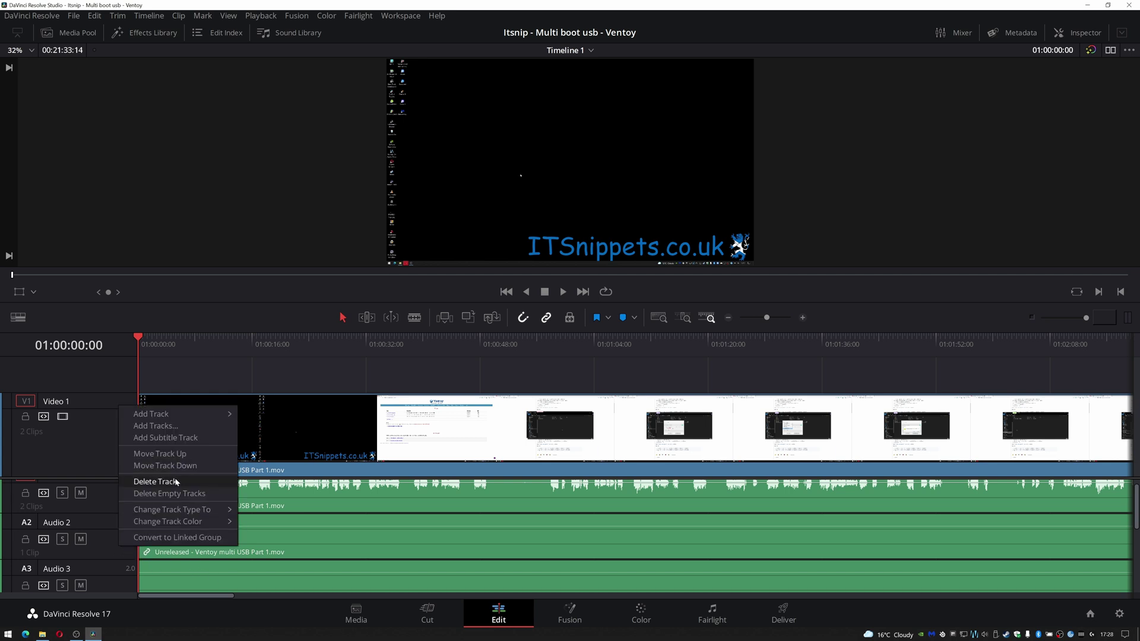
right_click(95, 553)
right_click(97, 551)
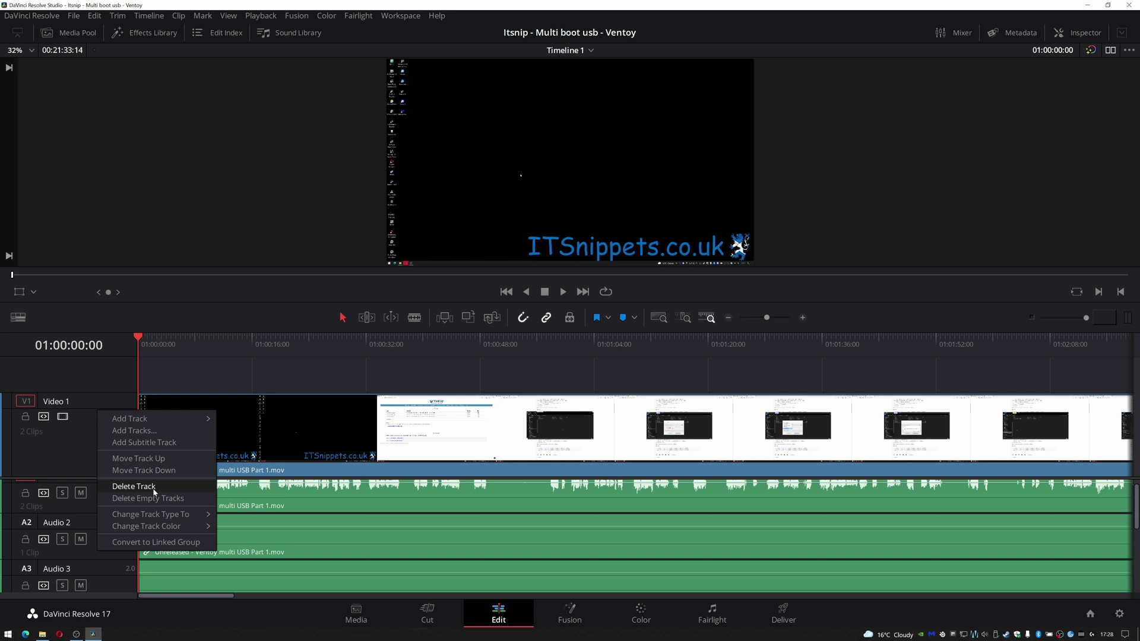
left_click(154, 491)
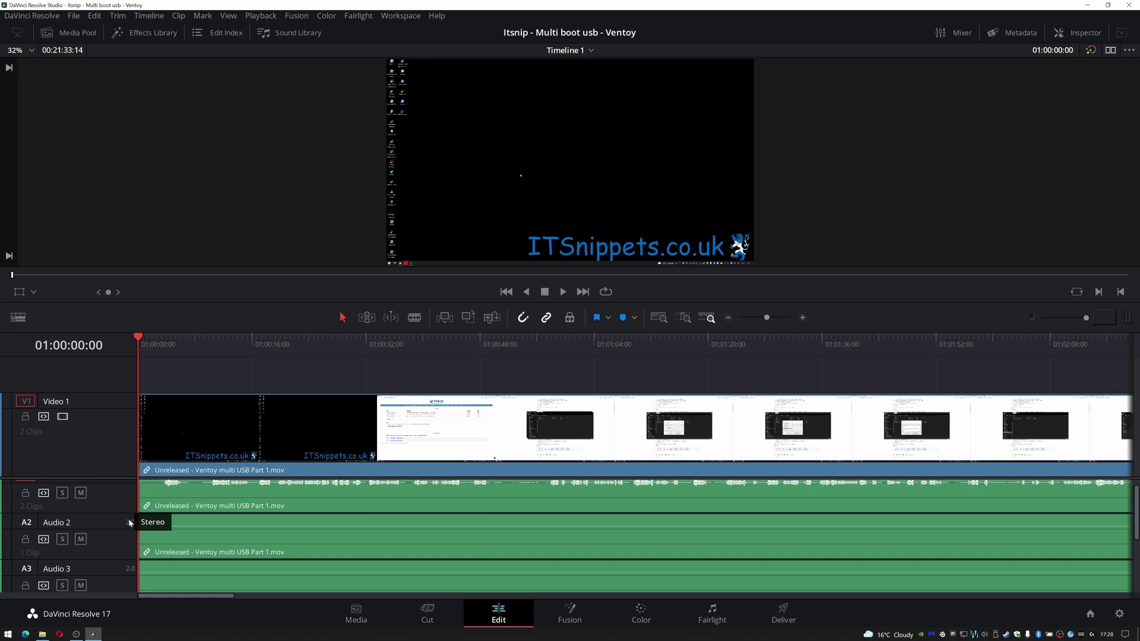
right_click(103, 540)
left_click(132, 478)
right_click(112, 543)
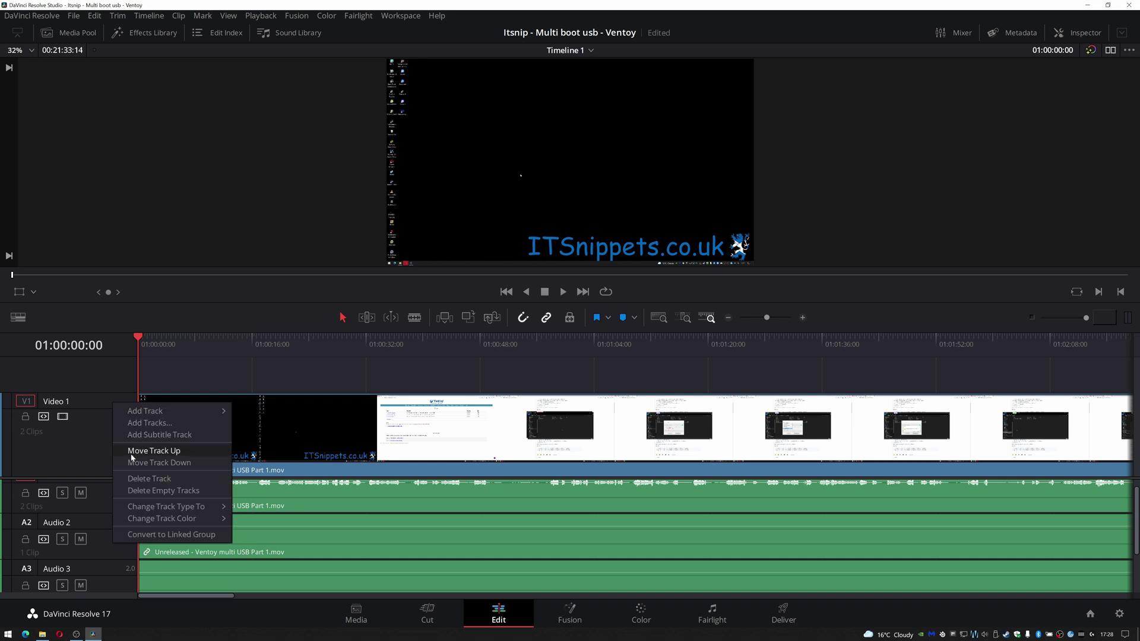
left_click(150, 479)
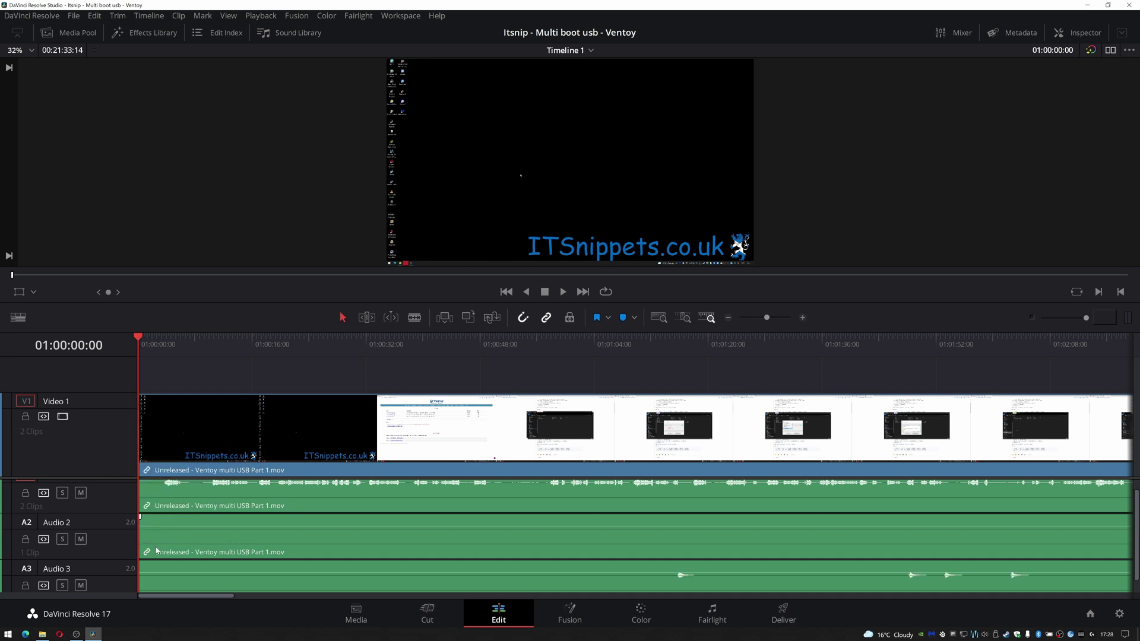
right_click(111, 543)
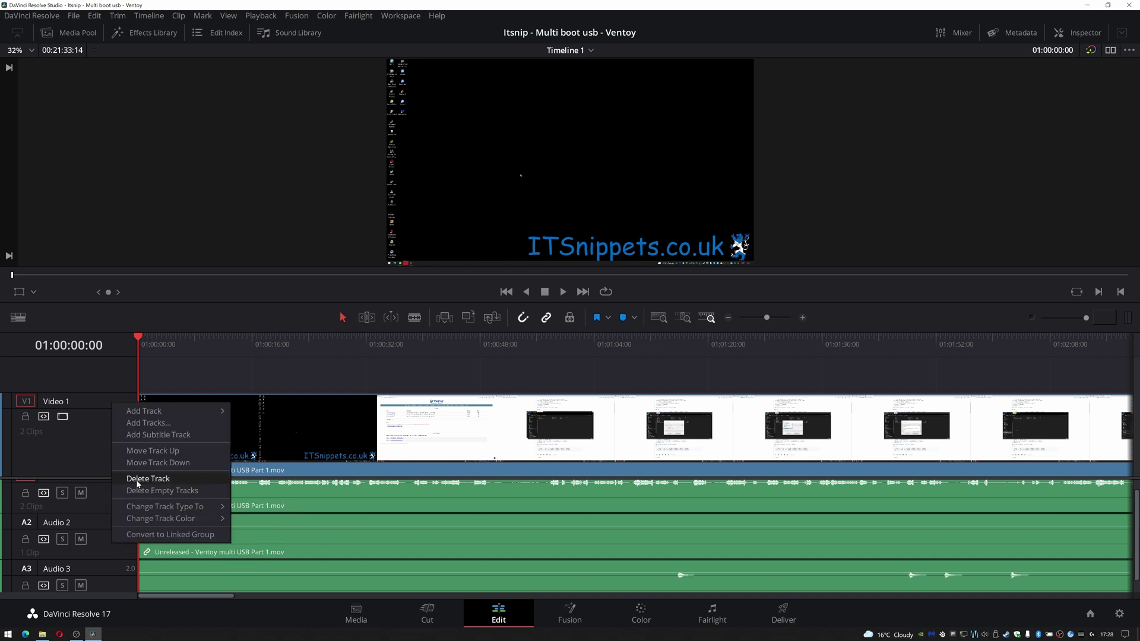
left_click(136, 479)
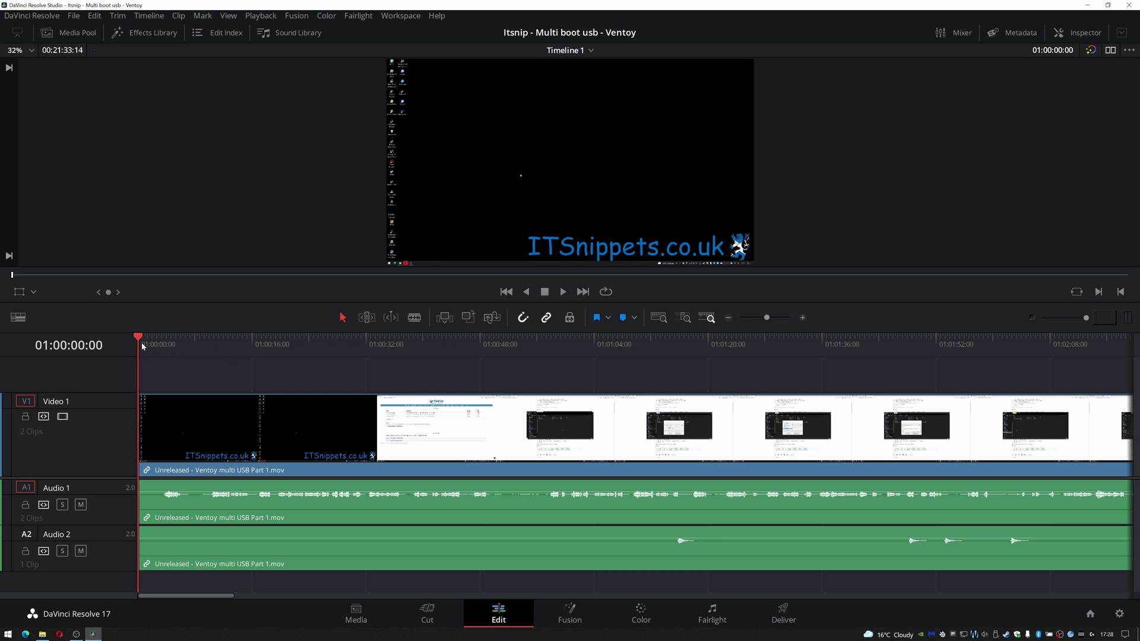
- Play the timeline from the start and split the Part 1 clip at about 3.5, 6, 10 and 16 seconds
key("space")
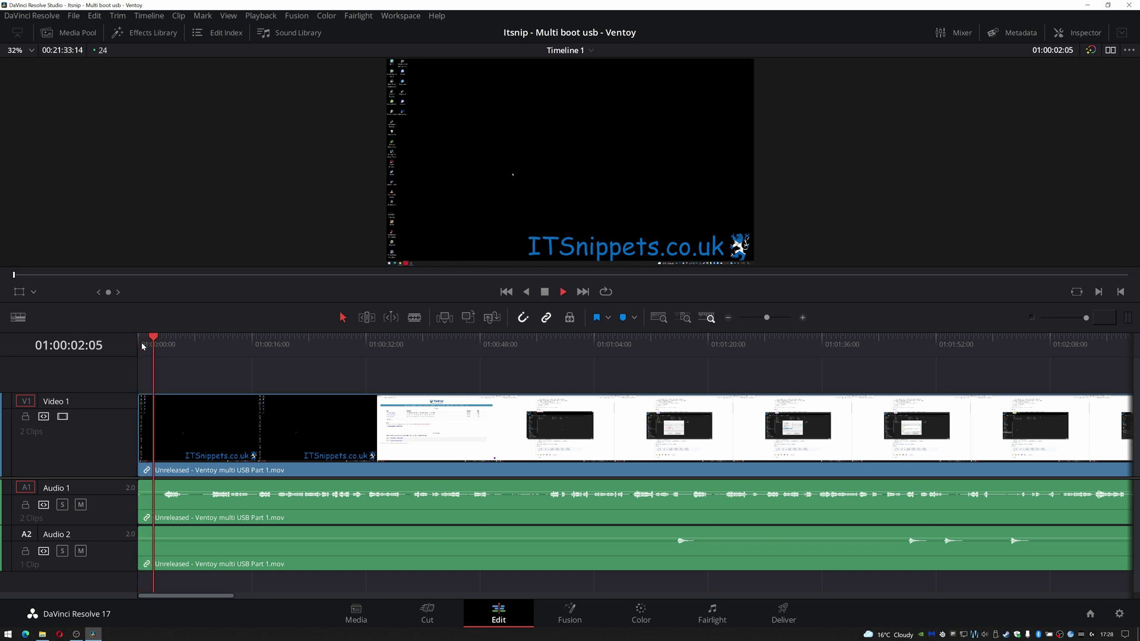
key("ctrl+b")
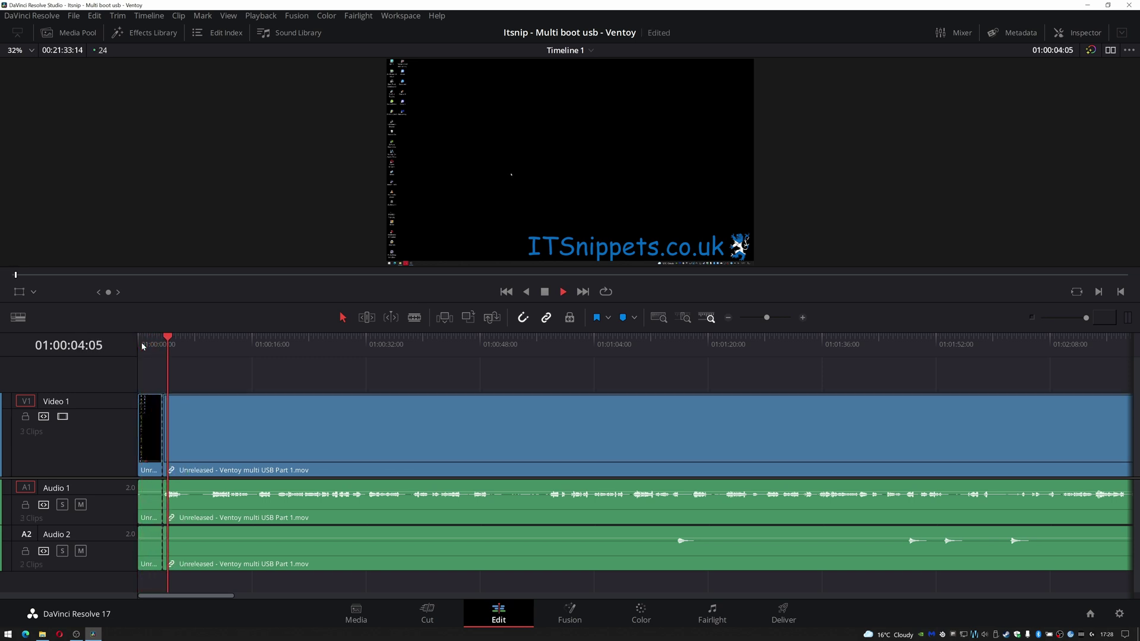
key("ctrl+b")
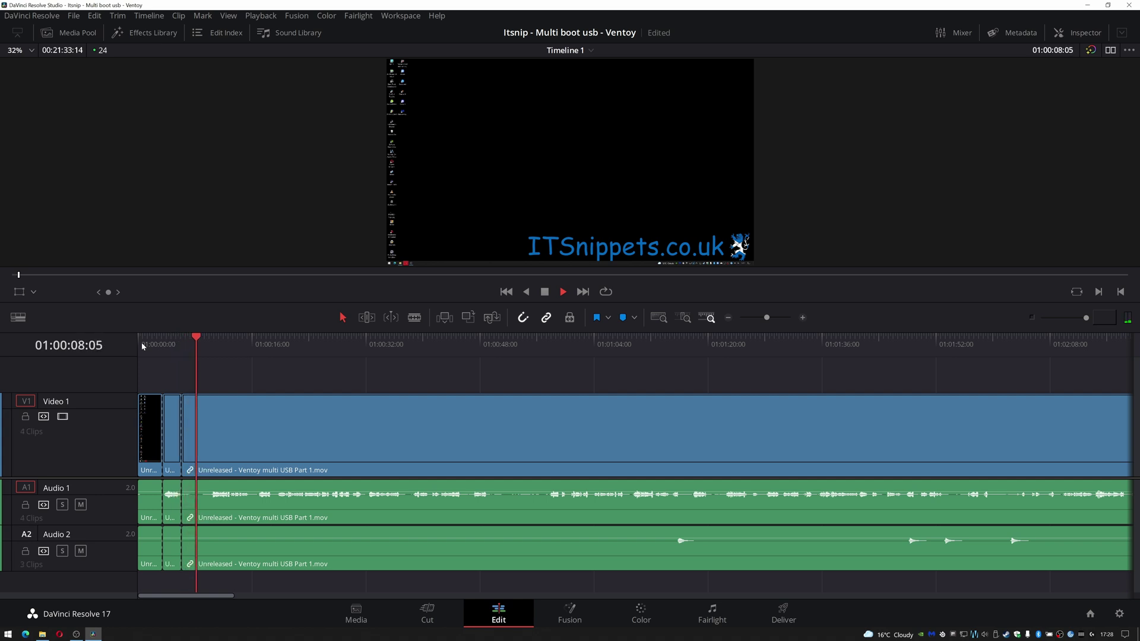
key("ctrl+b")
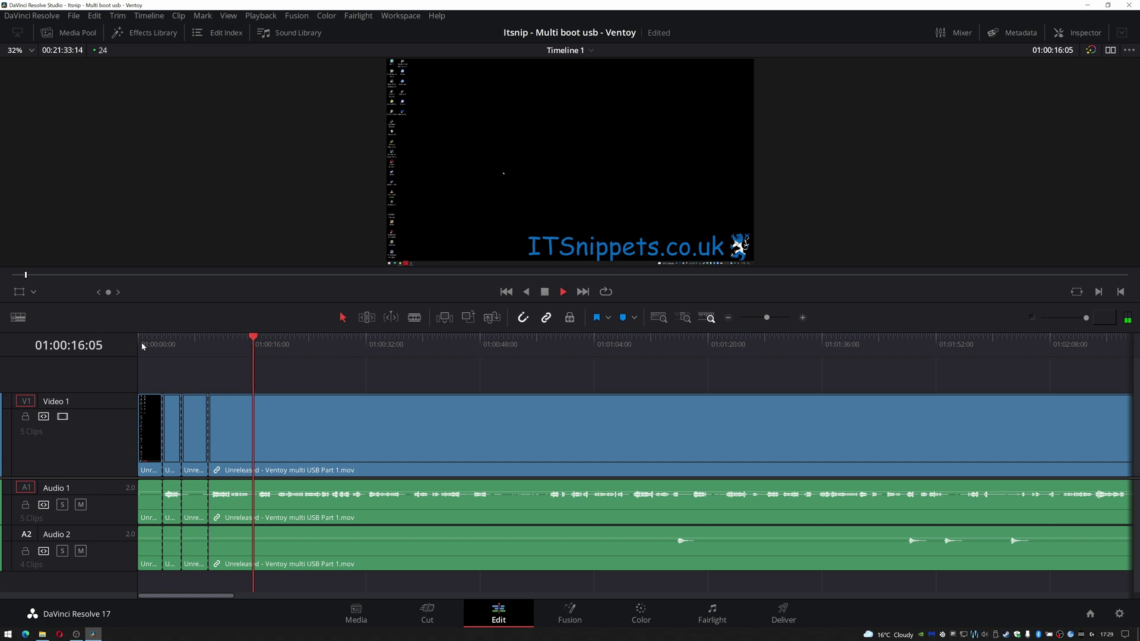
key("ctrl+b")
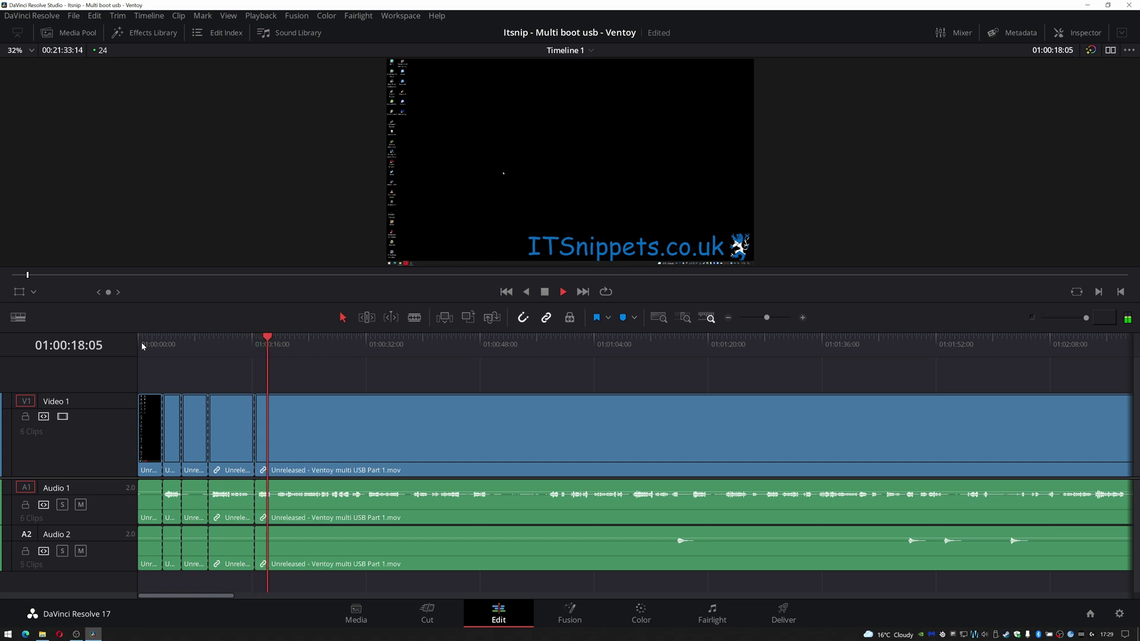
key("space")
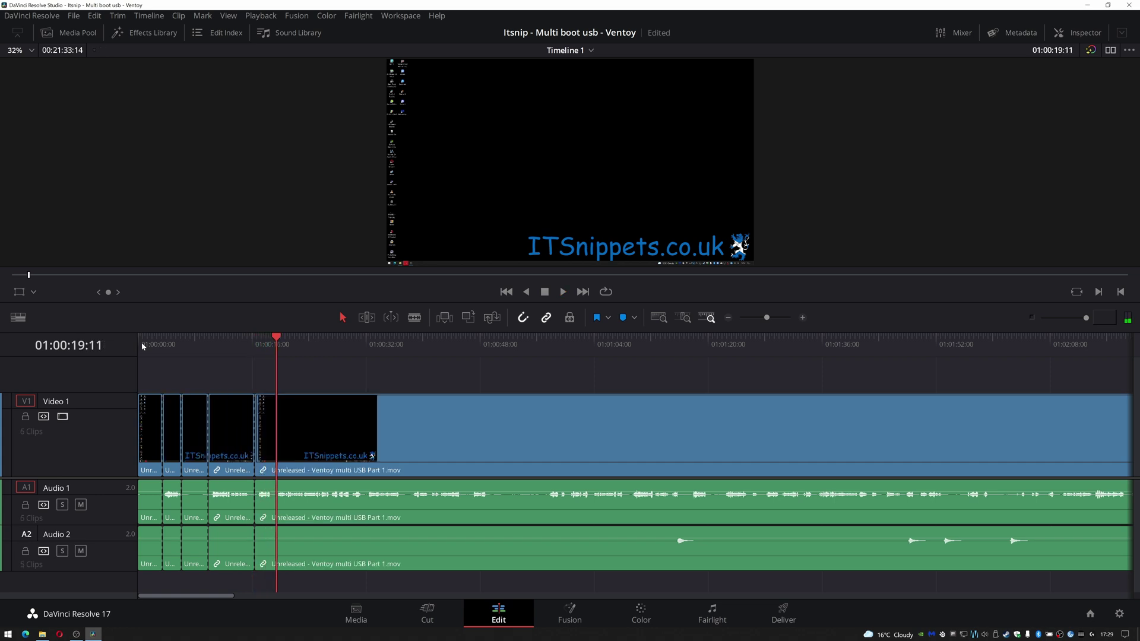
- Insert Intro2-4k.mp4 at the 01:00:16:09 cut and turn its audio level all the way down
left_click(253, 345)
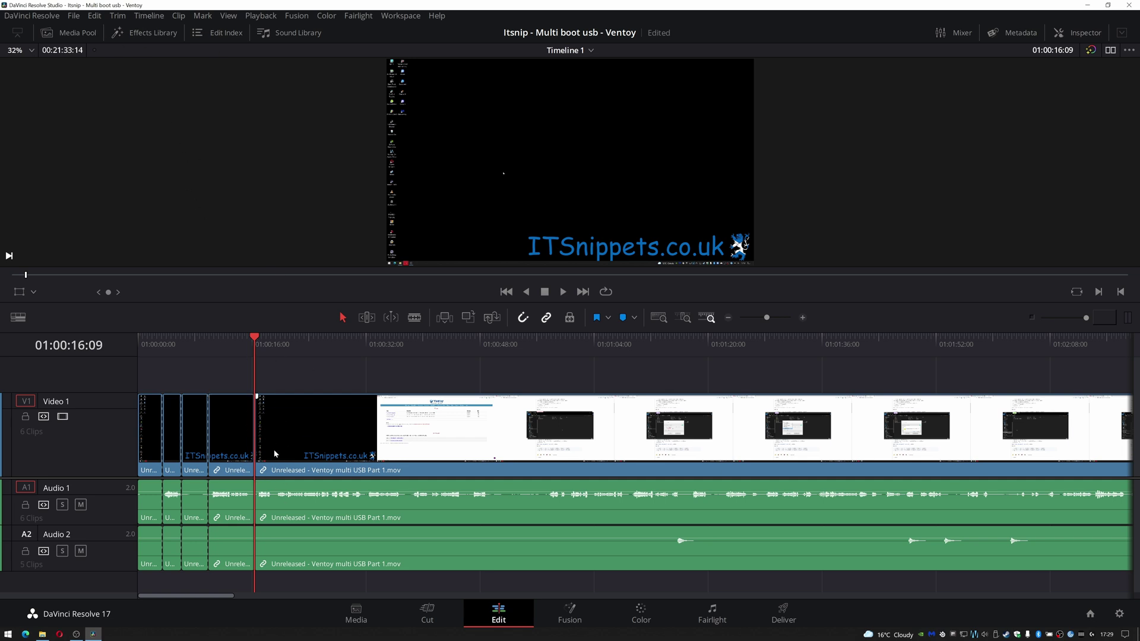
left_click(64, 33)
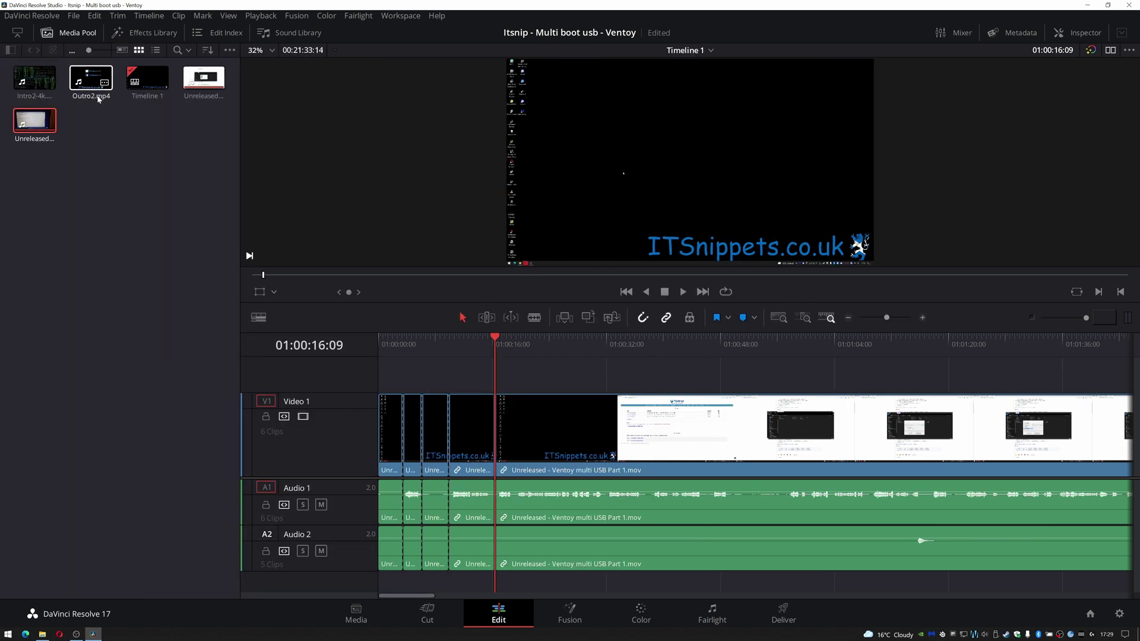
left_click(35, 77)
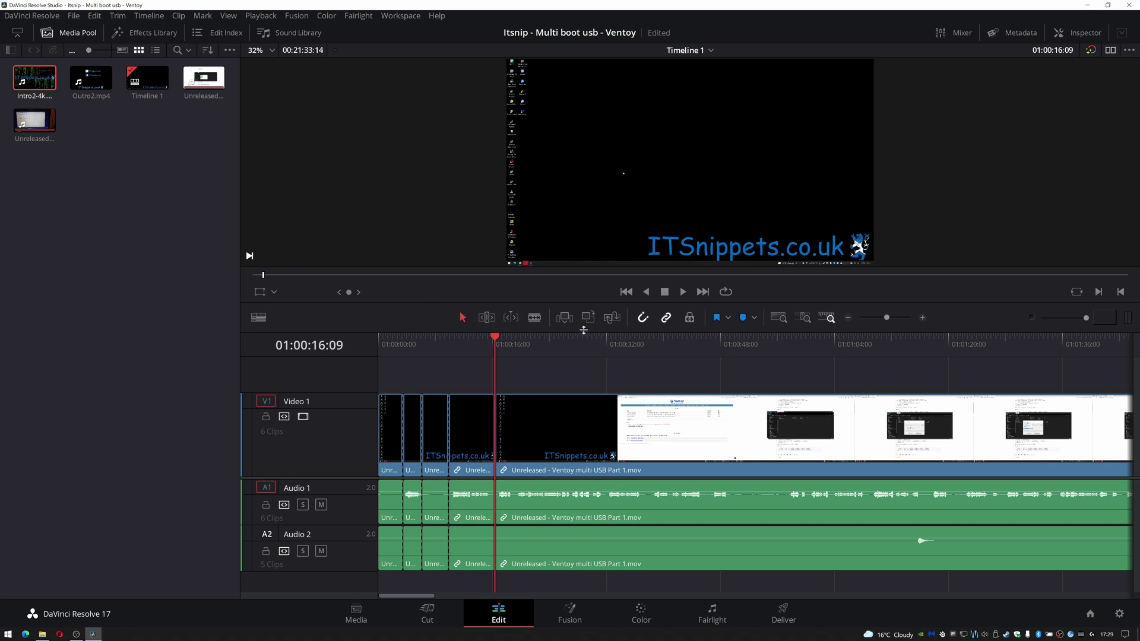
left_click(566, 319)
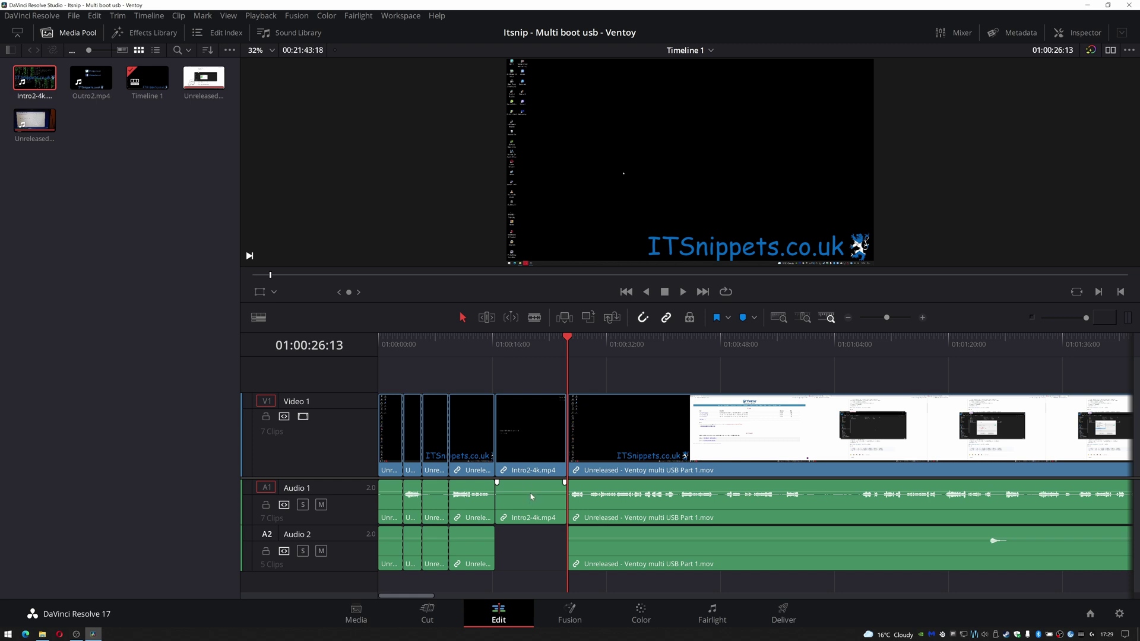
left_click_drag(528, 492, 531, 562)
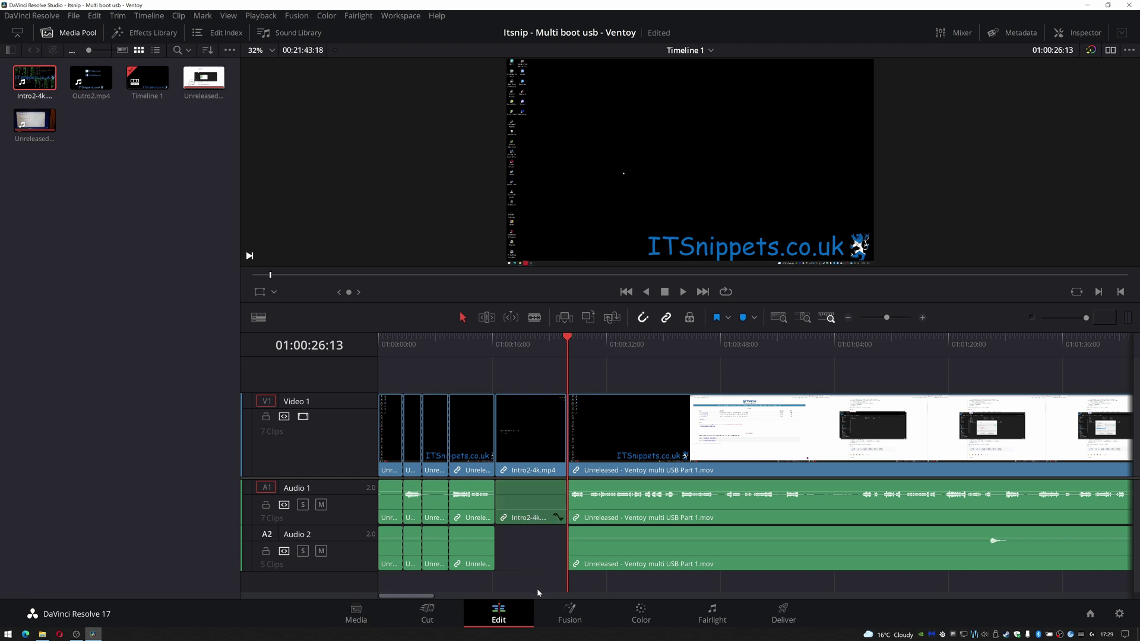
left_click(46, 33)
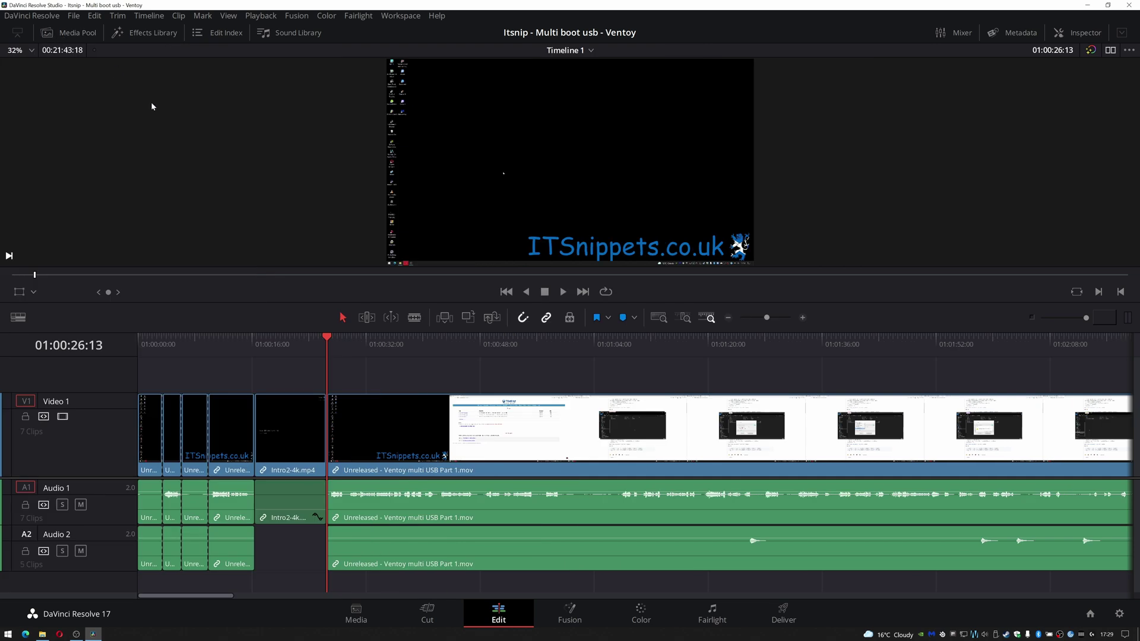
- Ripple delete the opening silent segment and the segment between the two spoken segments before the intro
left_click(153, 438)
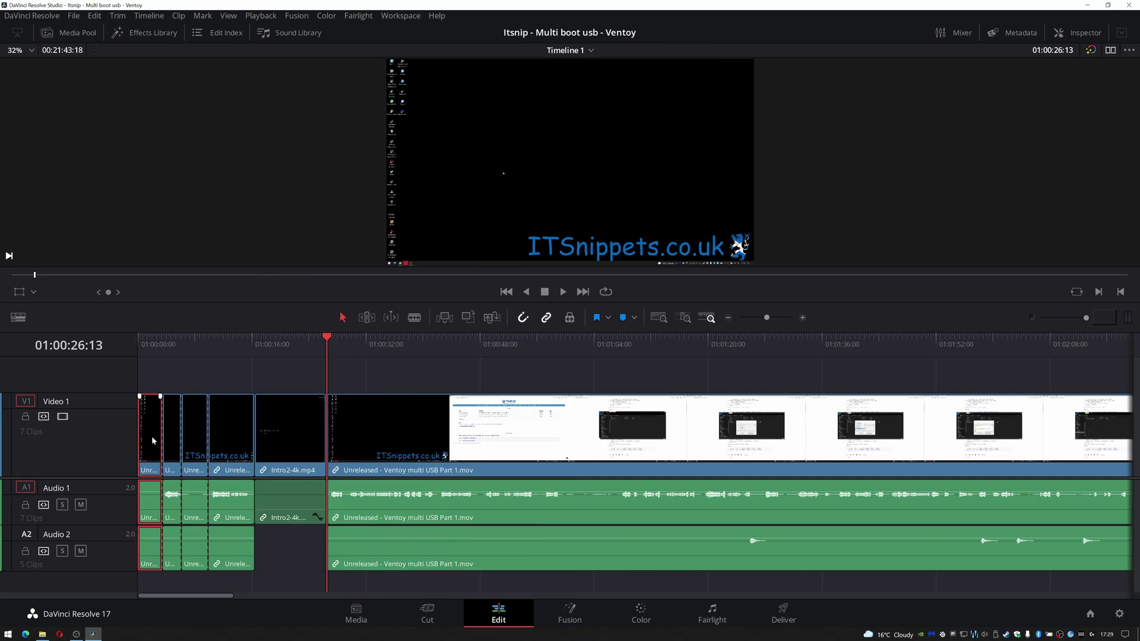
key("Delete")
left_click(174, 440)
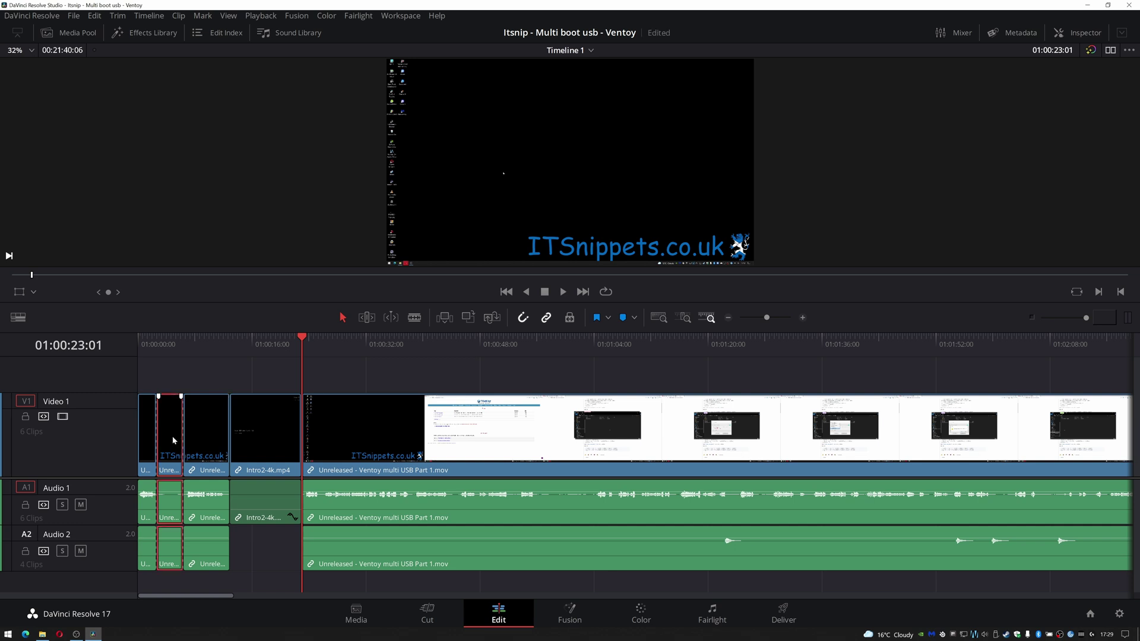
key("Delete")
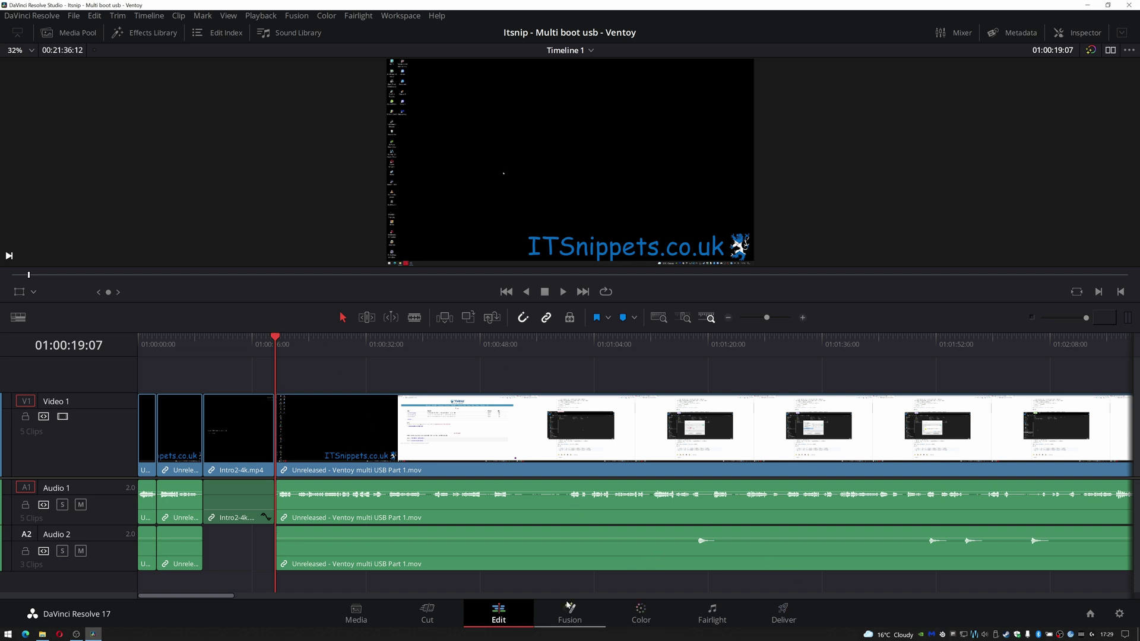
- Check the end of the timeline and play the Part 1 footage following the intro with the timeline zoomed in
left_click_drag(230, 596, 1045, 610)
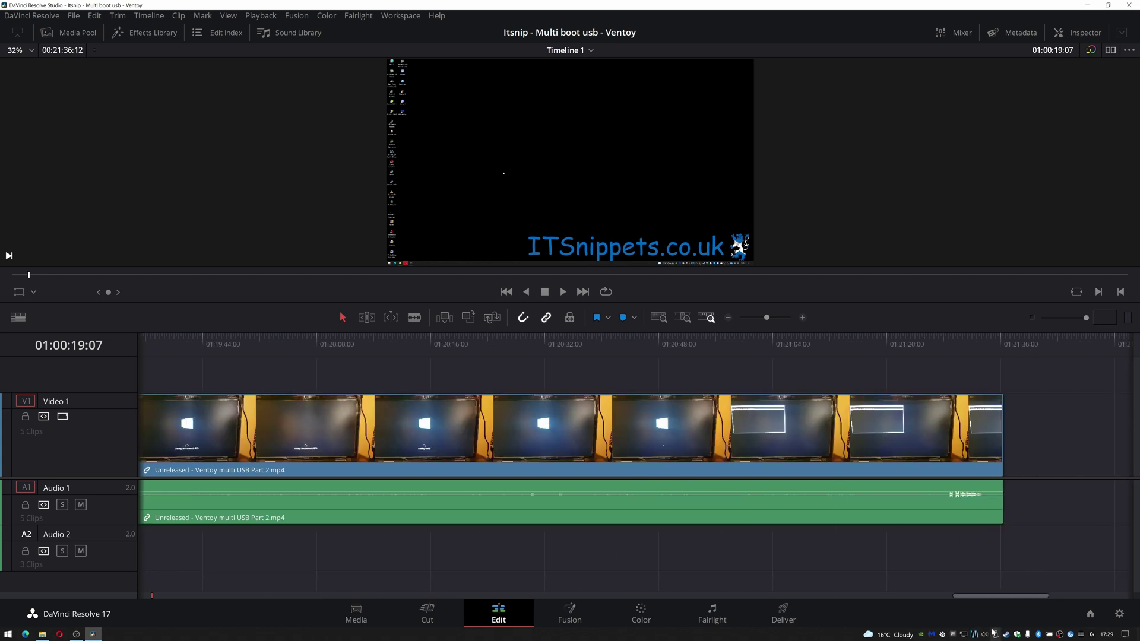
left_click_drag(1006, 600, 153, 607)
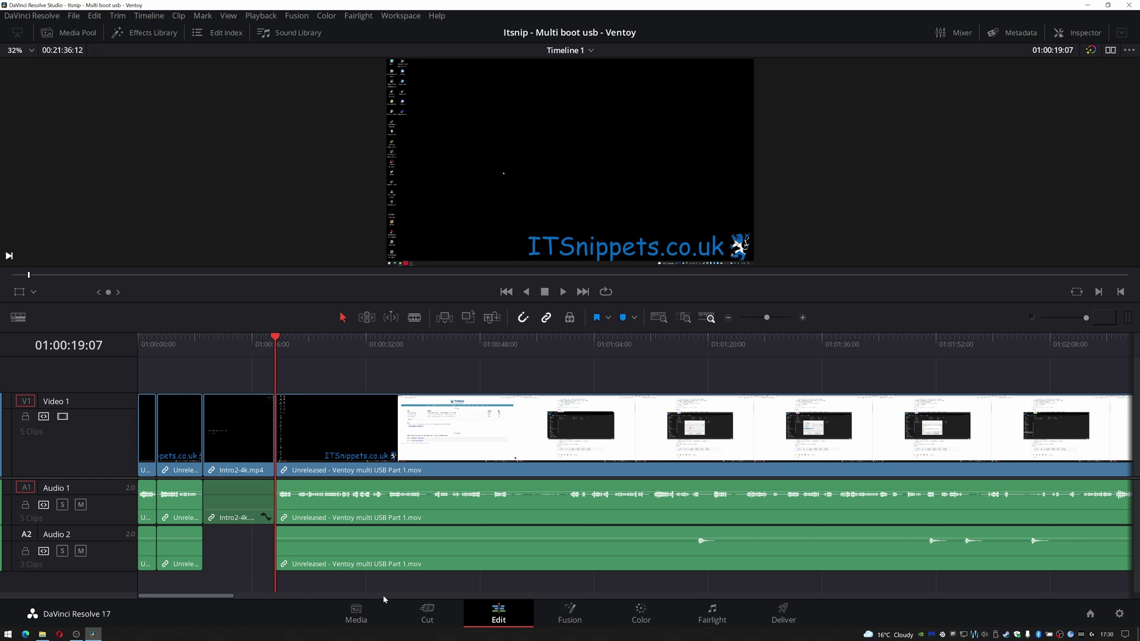
key("space")
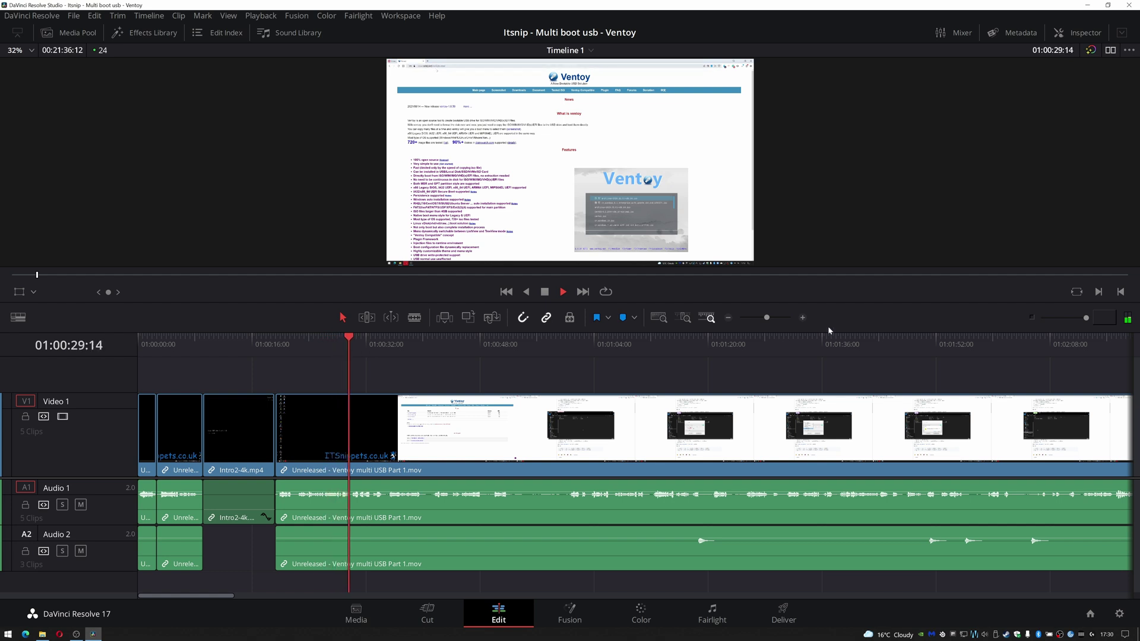
left_click(802, 318)
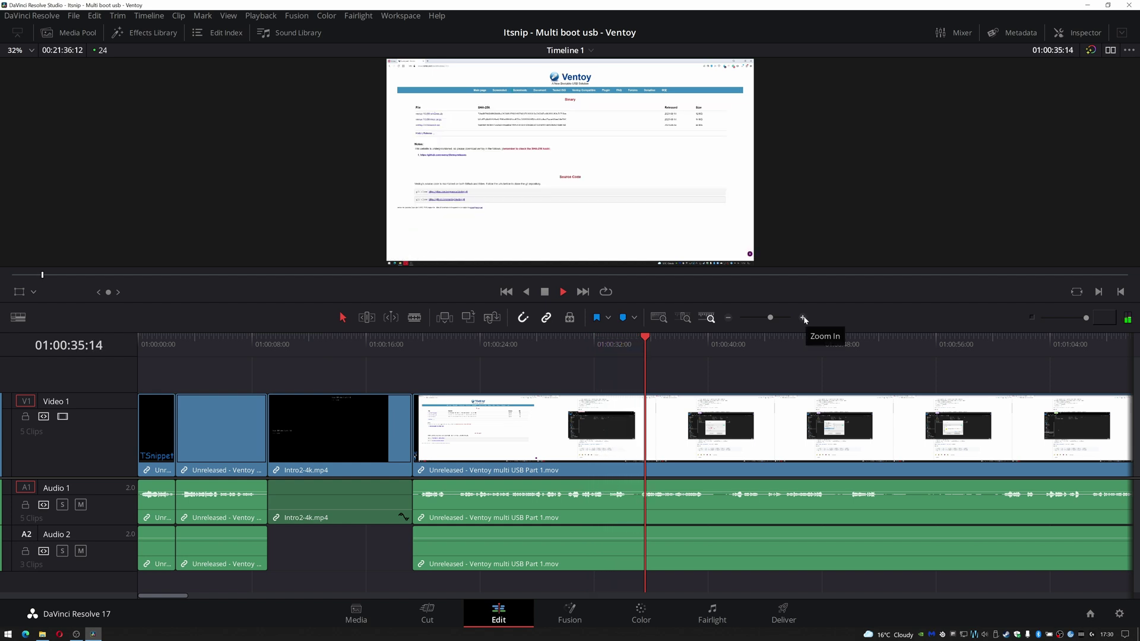
left_click(804, 318)
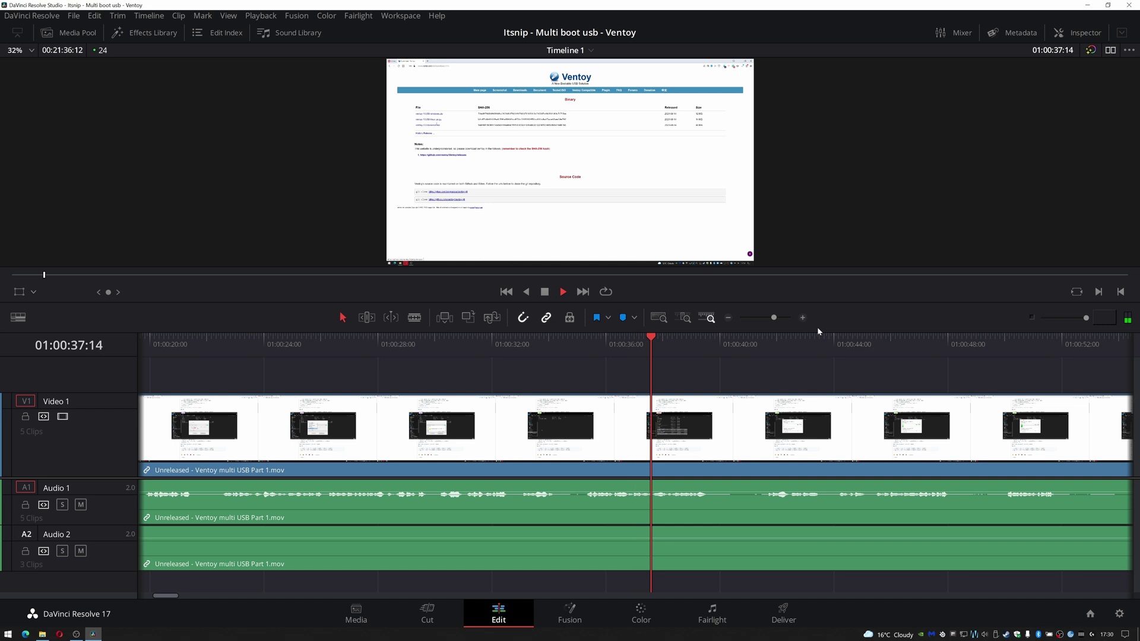
key("space")
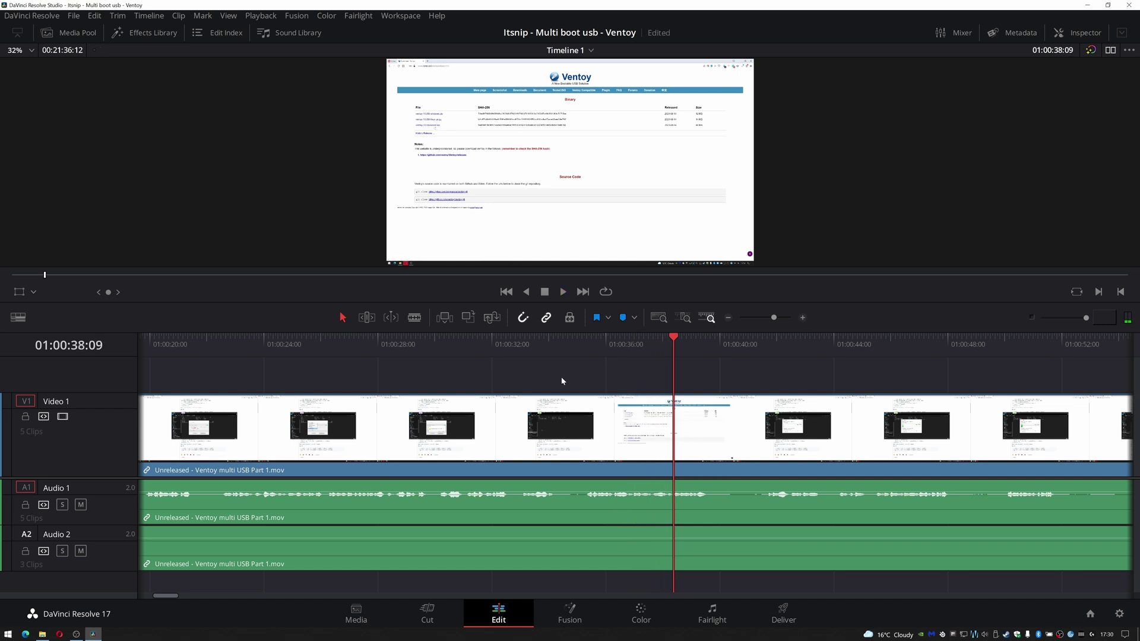
- Replay the Part 1 clip from about 01:00:31, split it at 01:00:34:05 and 01:00:35:04, and delete the segment between the cuts
left_click(456, 354)
key("space")
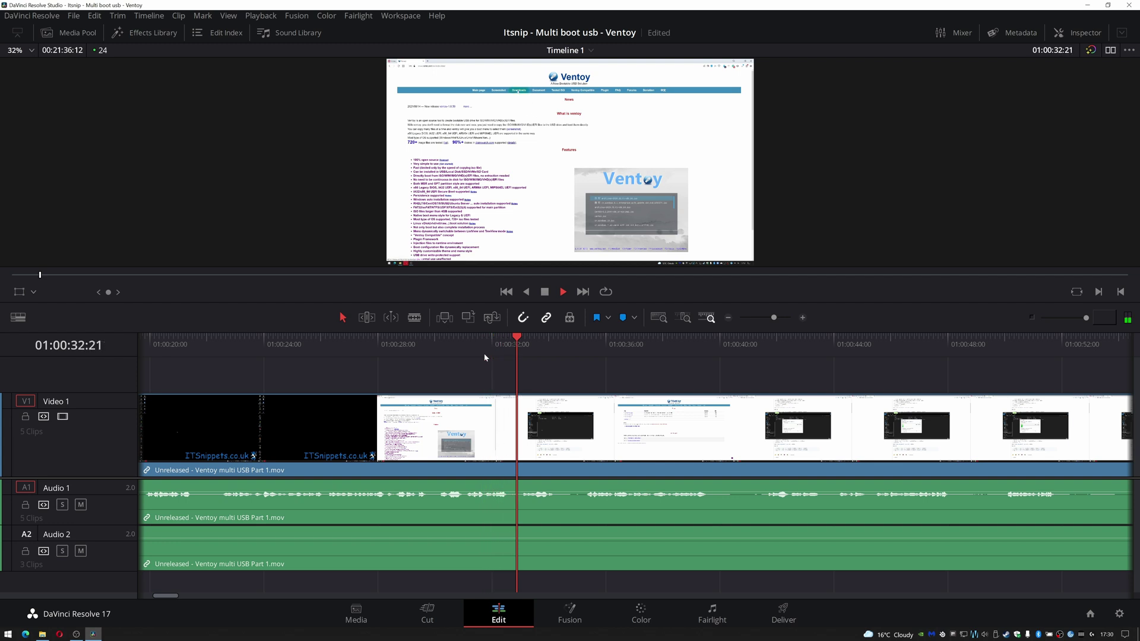
key("space")
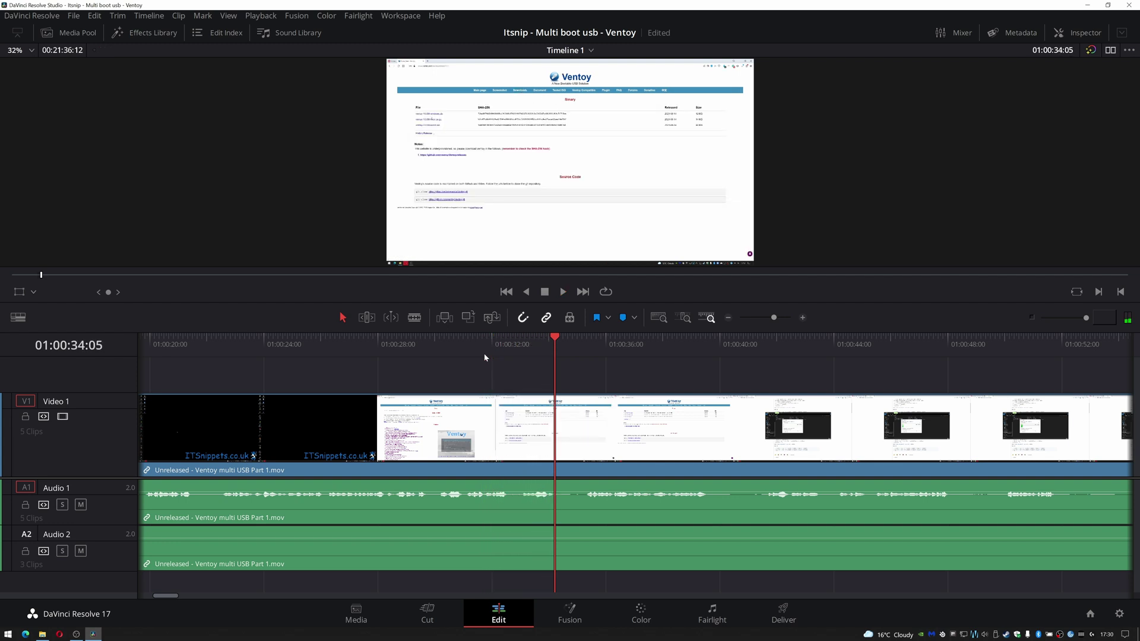
left_click(561, 342)
mouse_move(561, 342)
left_mouse_down()
mouse_move(597, 347)
mouse_move(582, 348)
left_mouse_up()
key("ctrl+b")
key("ctrl+b")
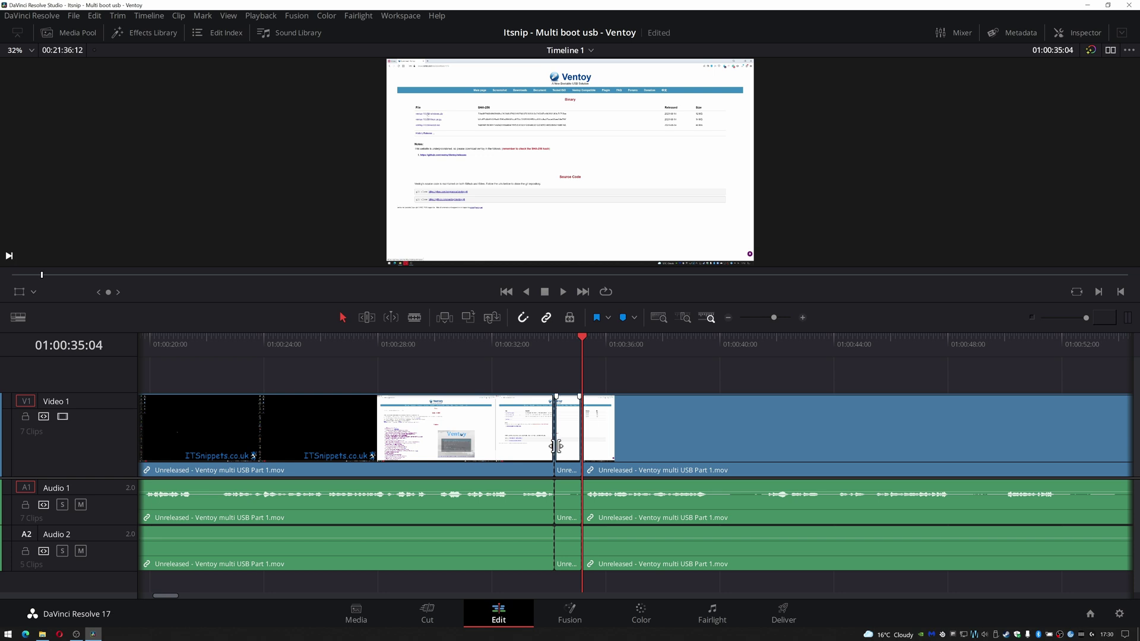
left_click(567, 448)
key("BackSpace")
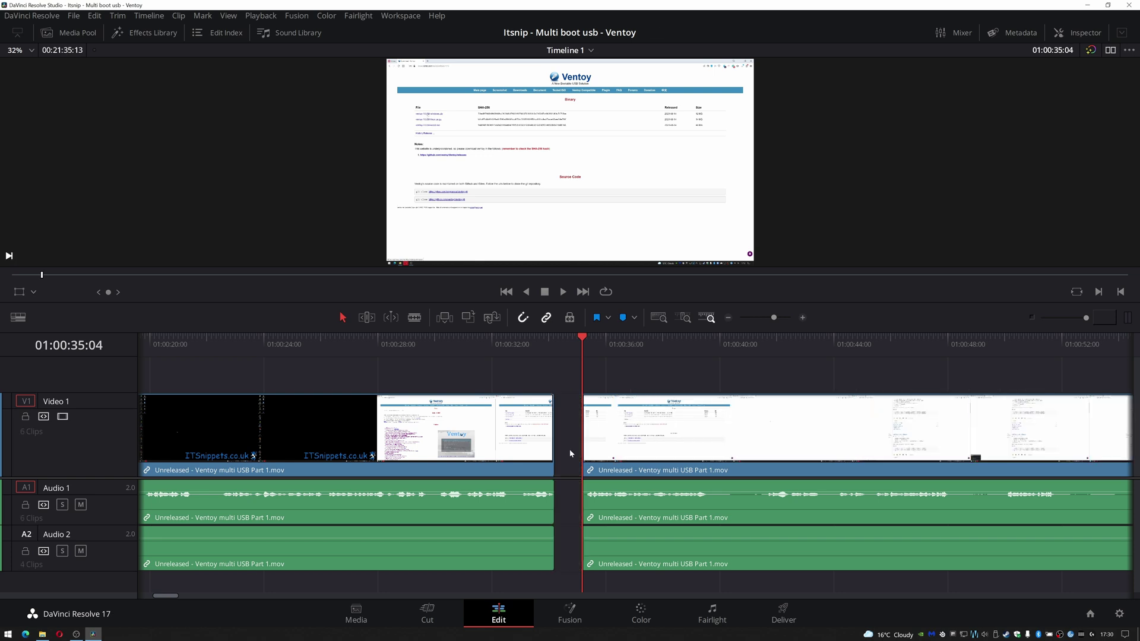
- Close the gap between the Part 1 clips at 01:00:34:05 and play on from that cut
left_click(570, 453)
key("BackSpace")
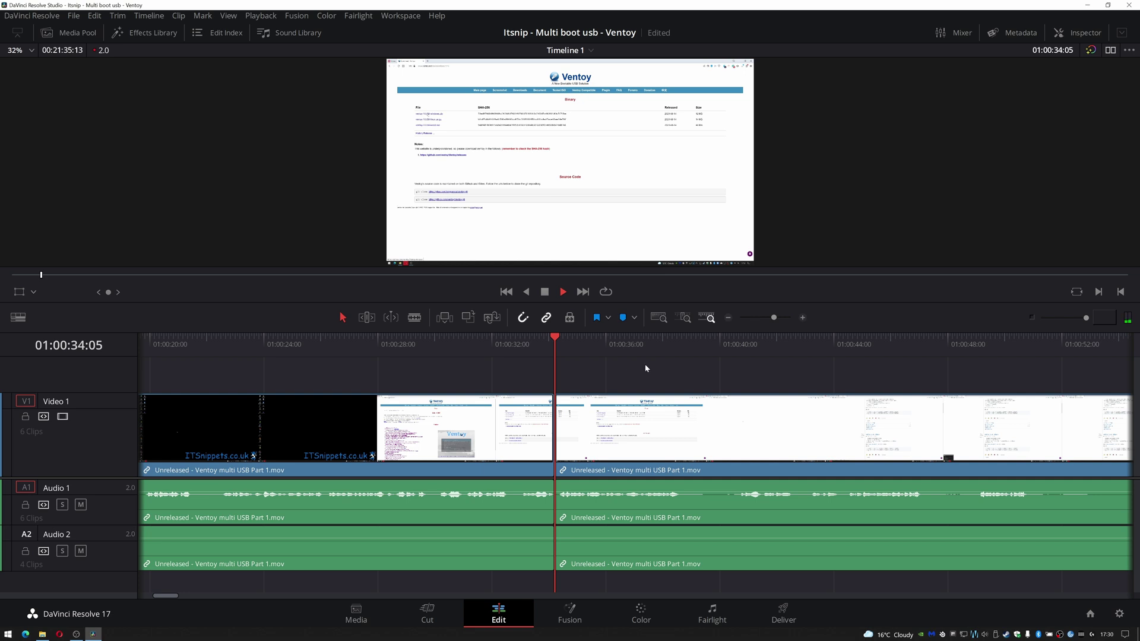
key("l")
key("l")
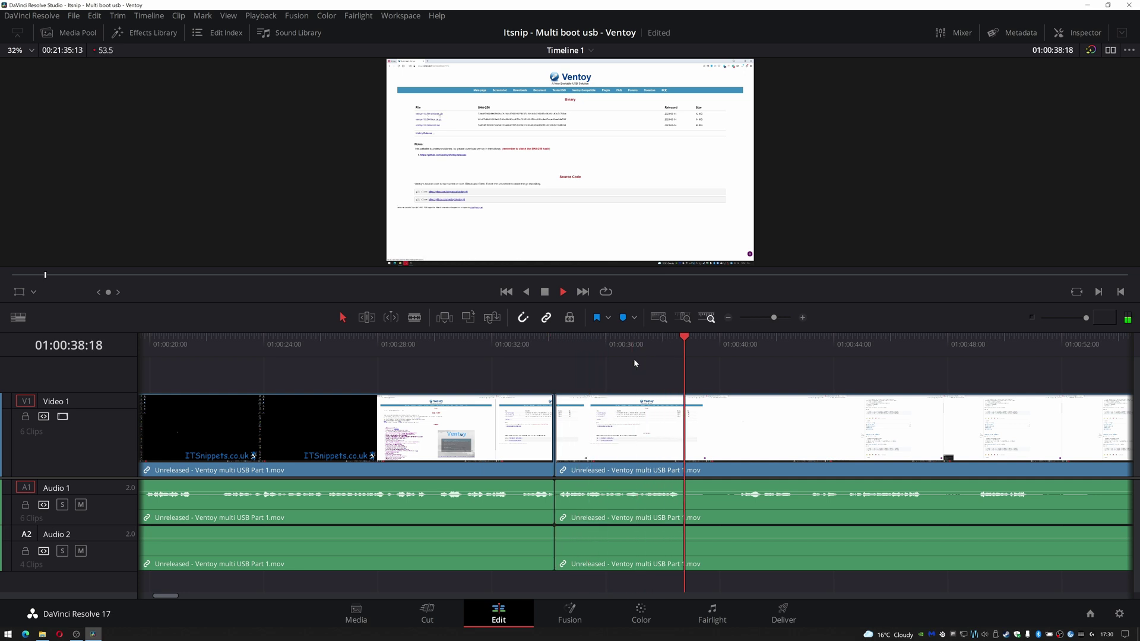
- Split the Part 1 clip at about 01:00:38:18 and 01:00:40:10 and ripple delete the silent segment between the cuts
key("ctrl+b")
key("ctrl+b")
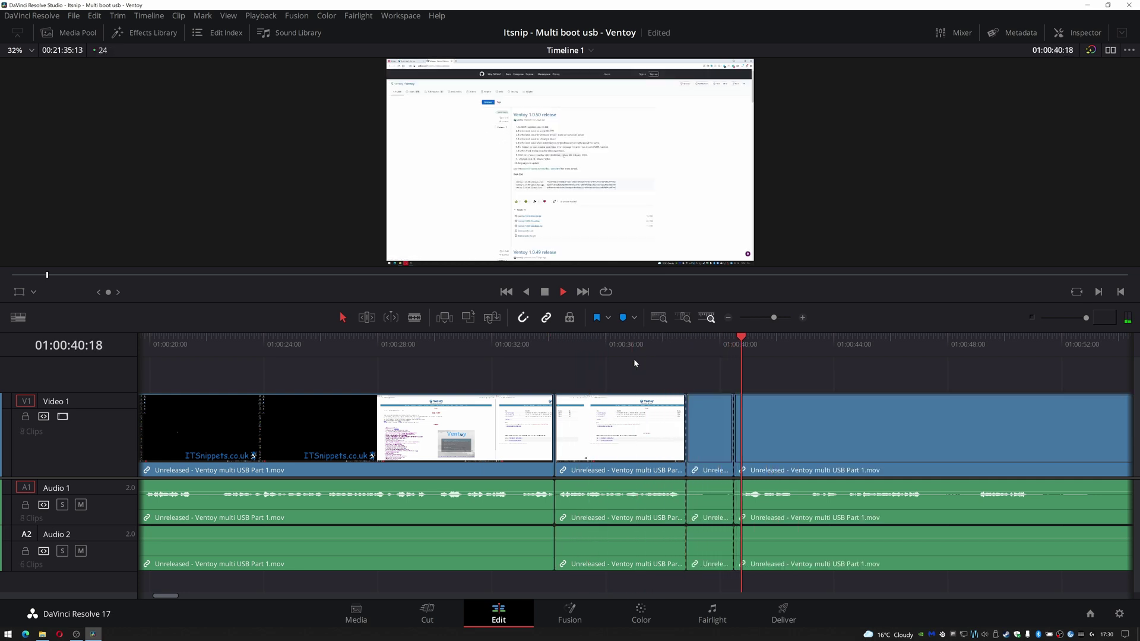
key("k")
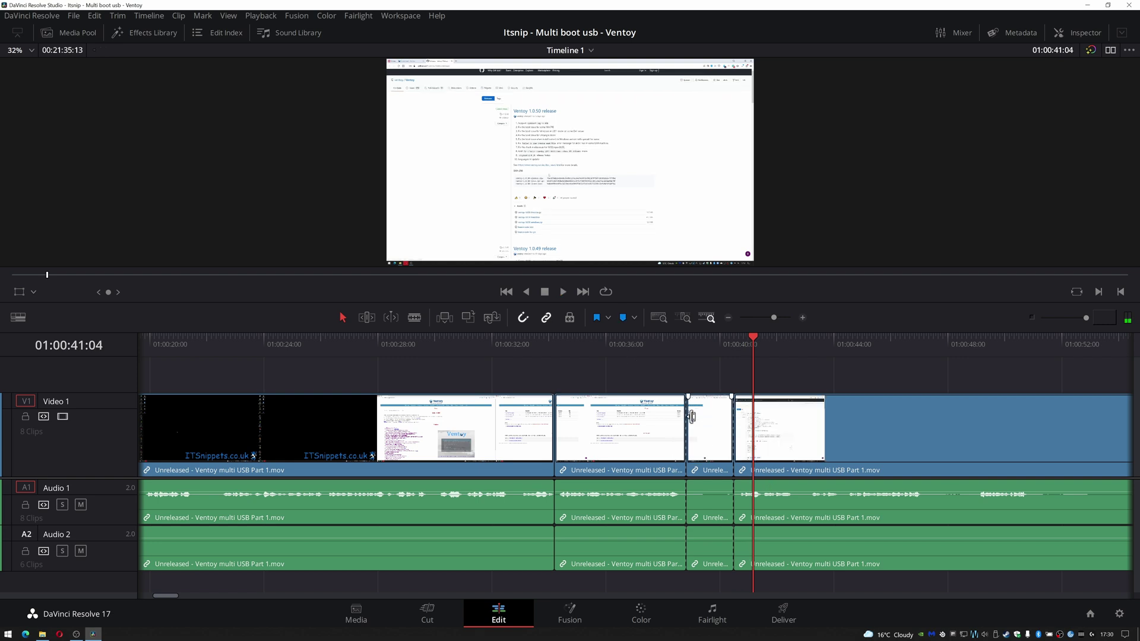
left_click(713, 434)
key("Delete")
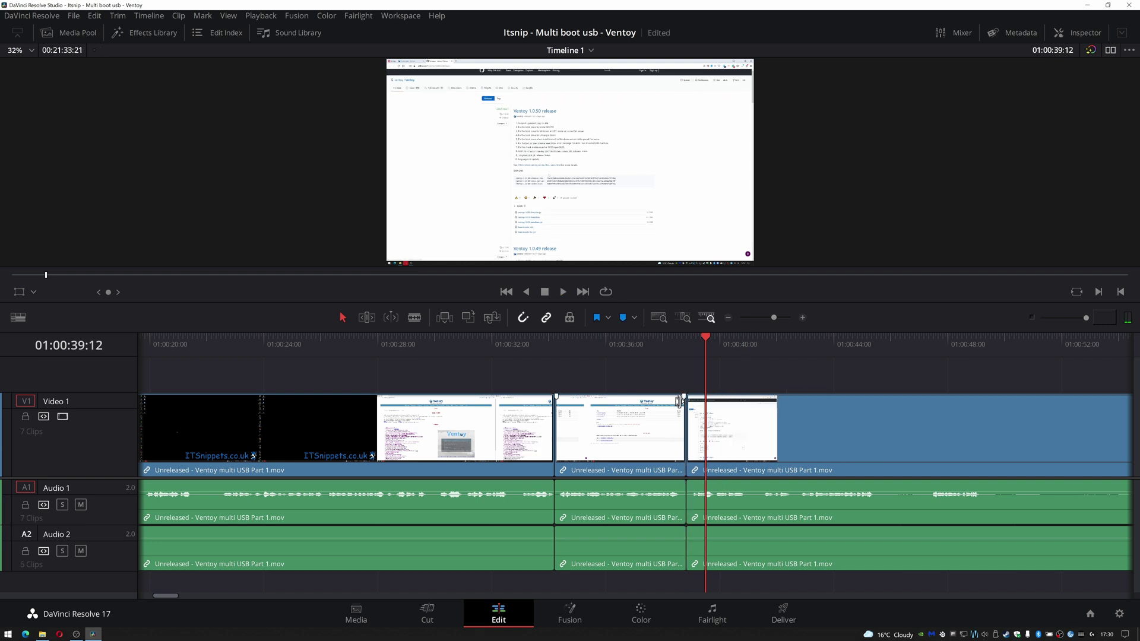
- Replay from 01:00:34:05, split the Part 1 clip around the pauses near 01:00:41 and 01:00:45 to 01:00:47, and ripple delete the first pause
left_click(563, 352)
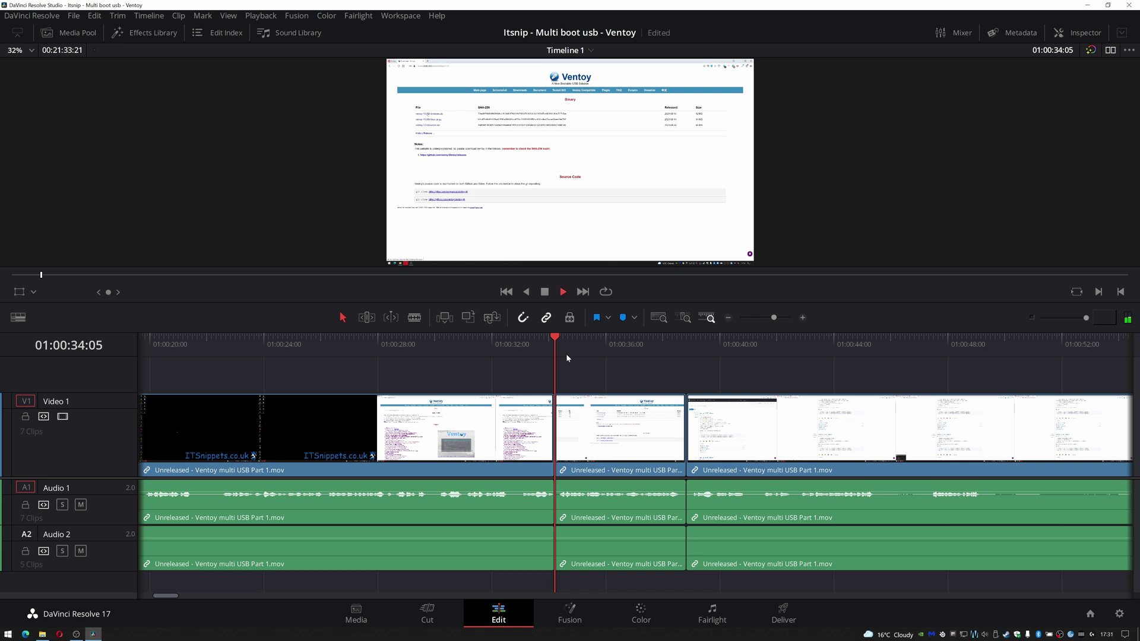
key("space")
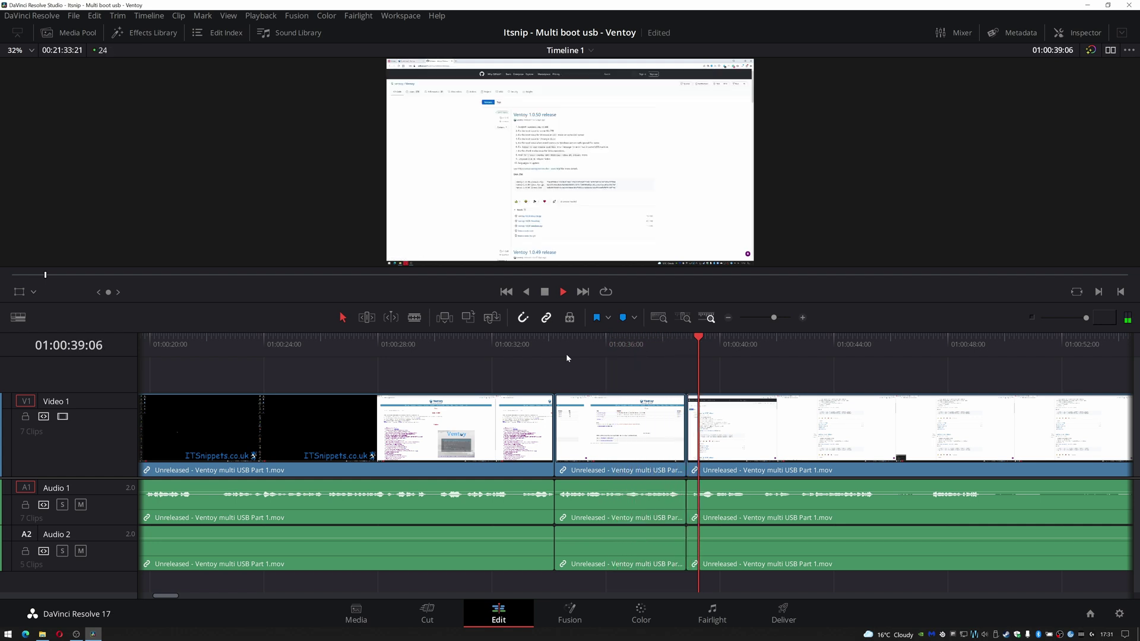
key("ctrl+b")
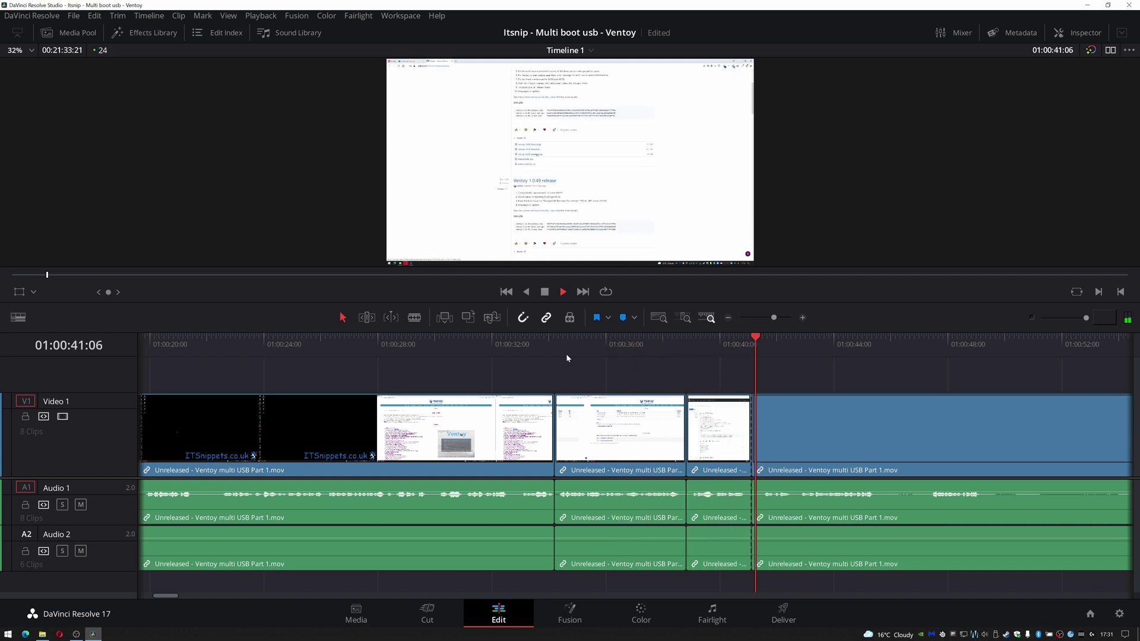
key("ctrl+b")
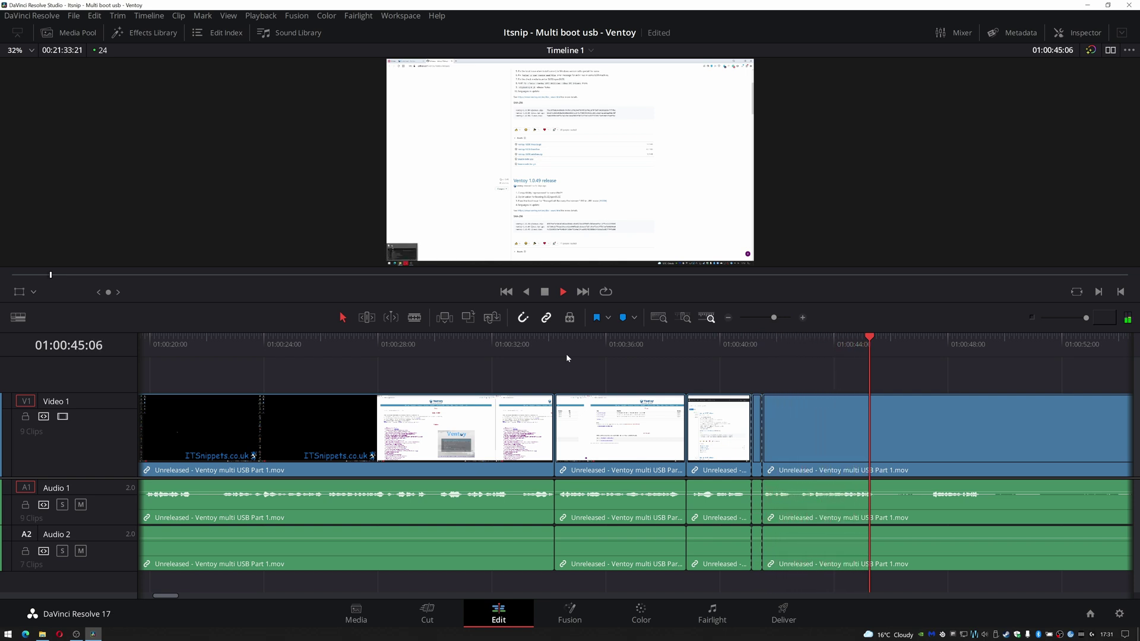
key("ctrl+b")
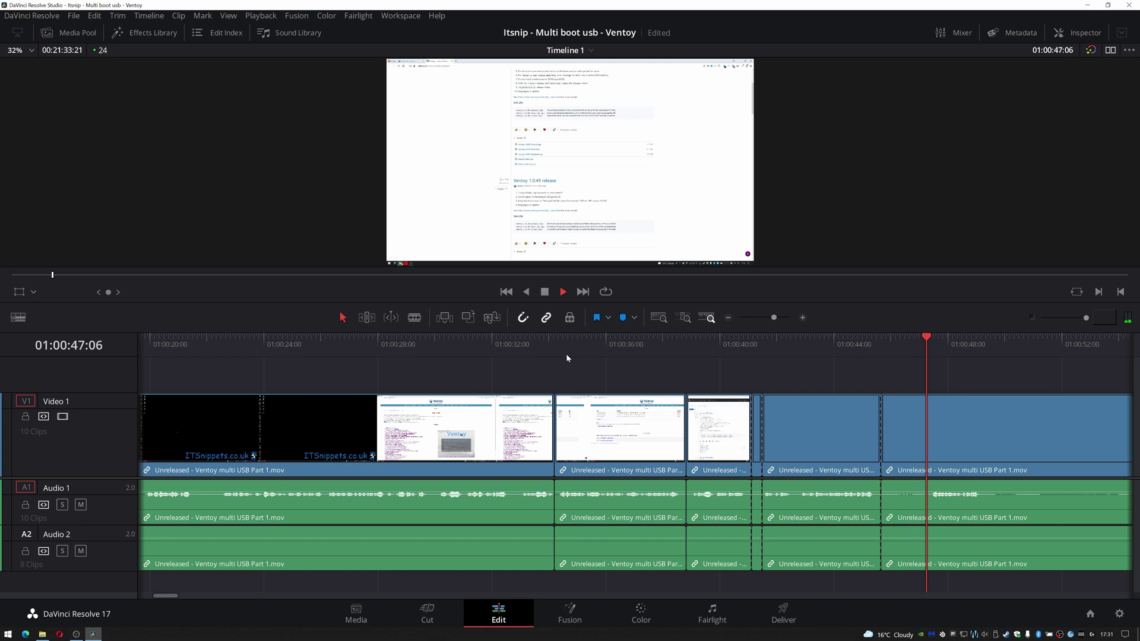
key("ctrl+b")
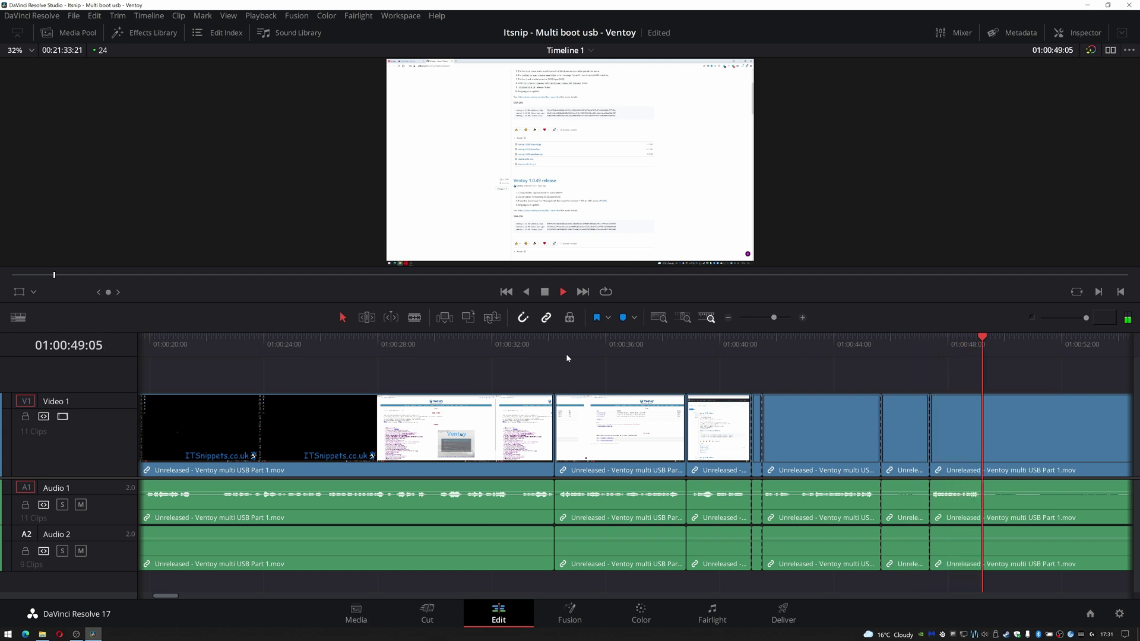
key("space")
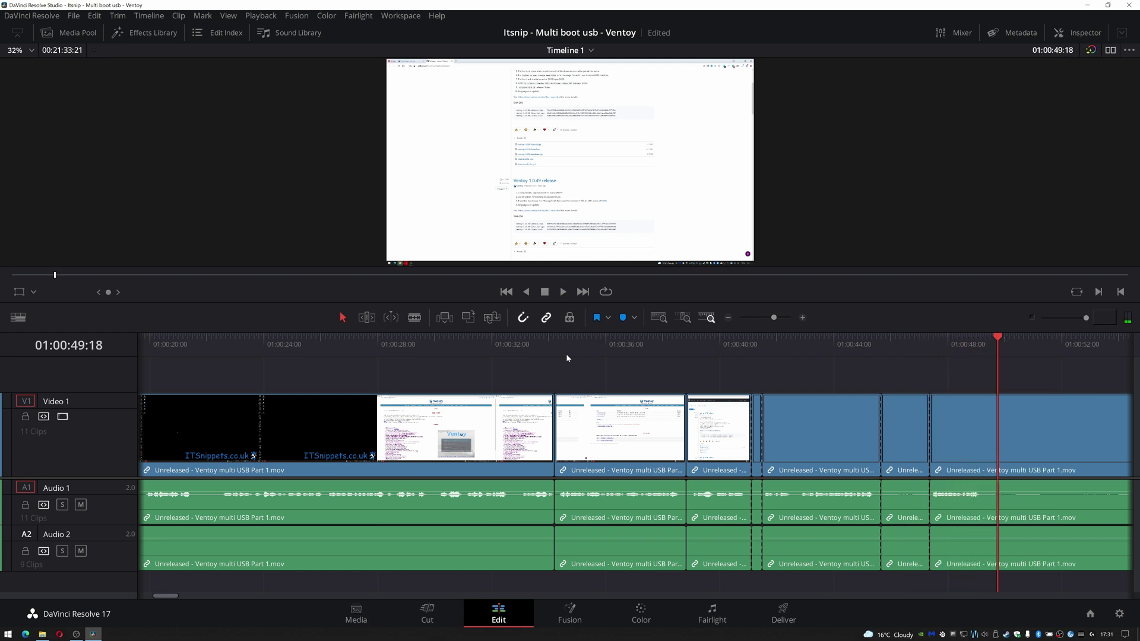
left_click(757, 515)
key("Delete")
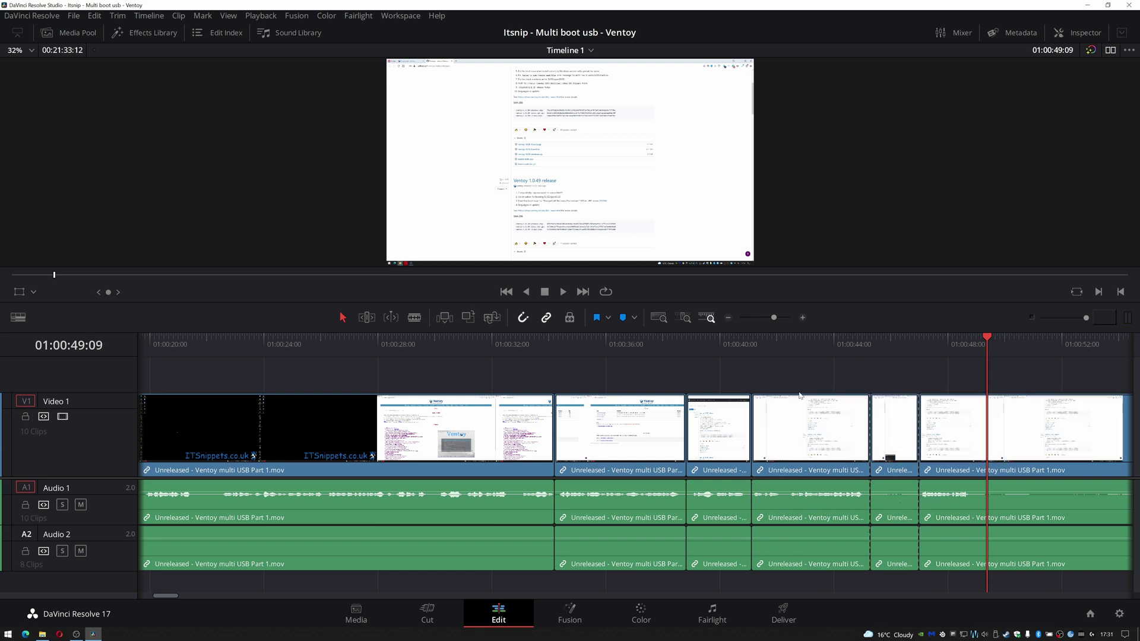
- Play the spoken segments before and after the pause at 01:00:45 to compare them, with the pause segment selected
left_click(788, 349)
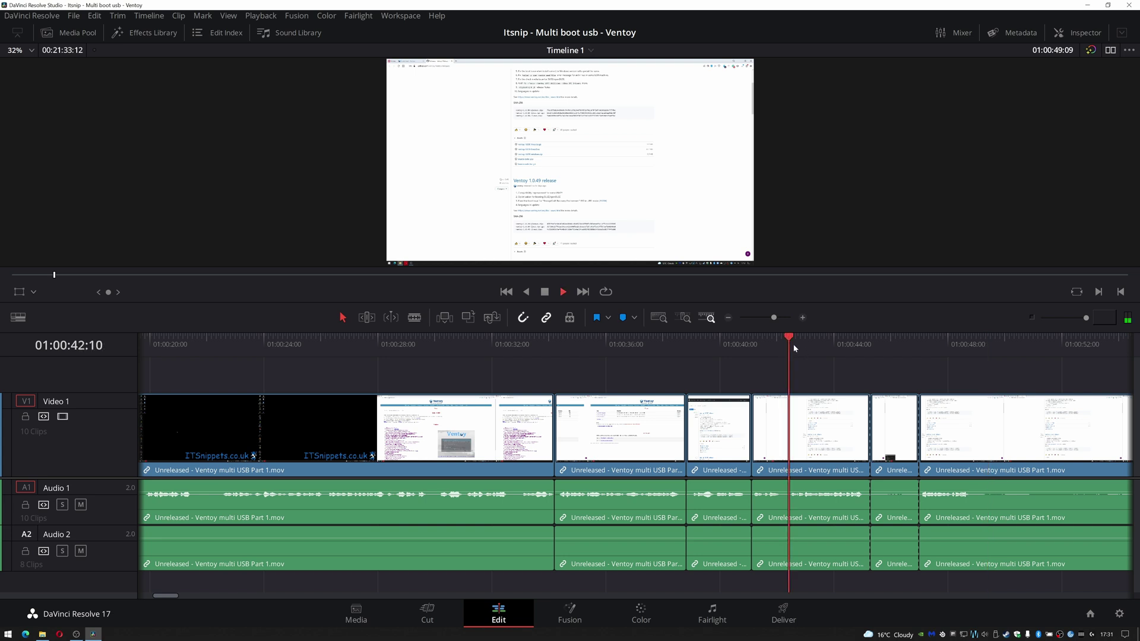
key("space")
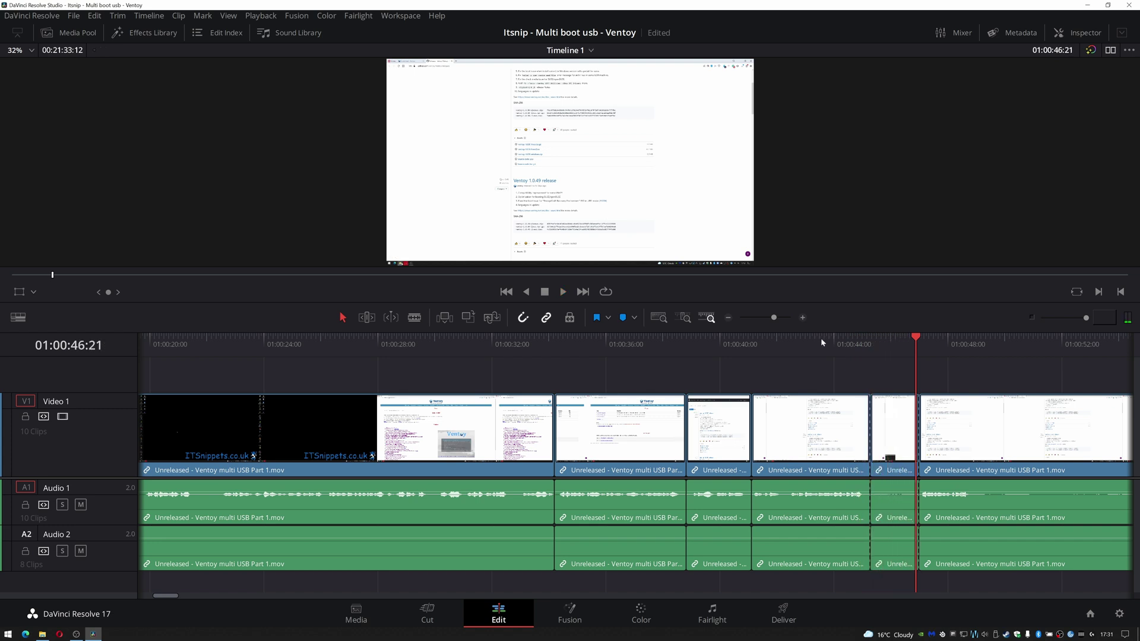
left_click(799, 354)
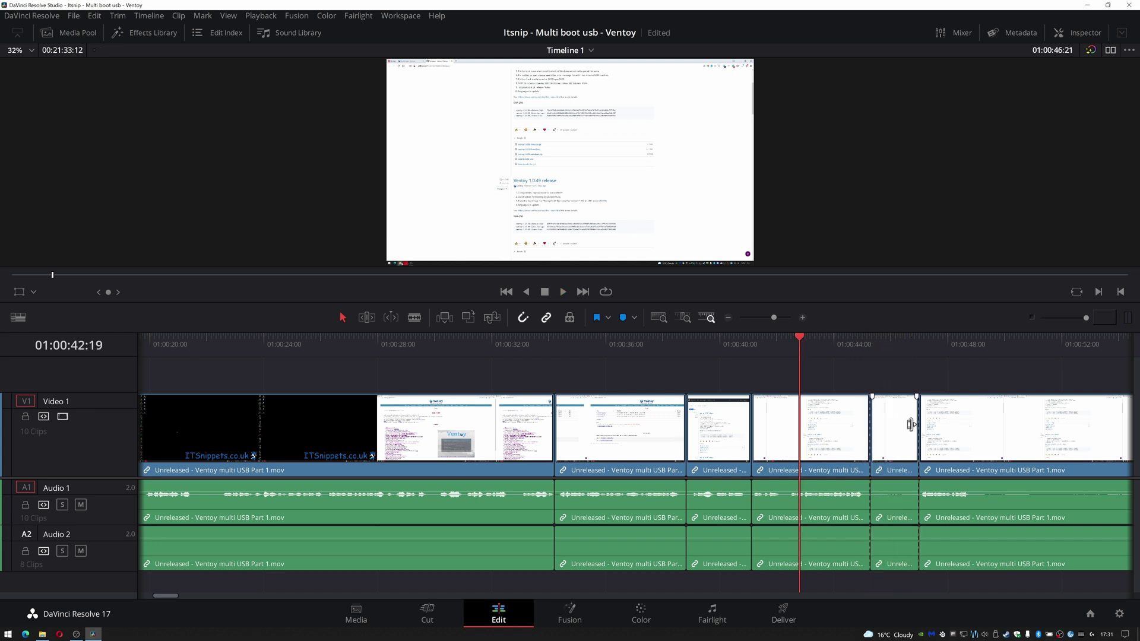
left_click(885, 427)
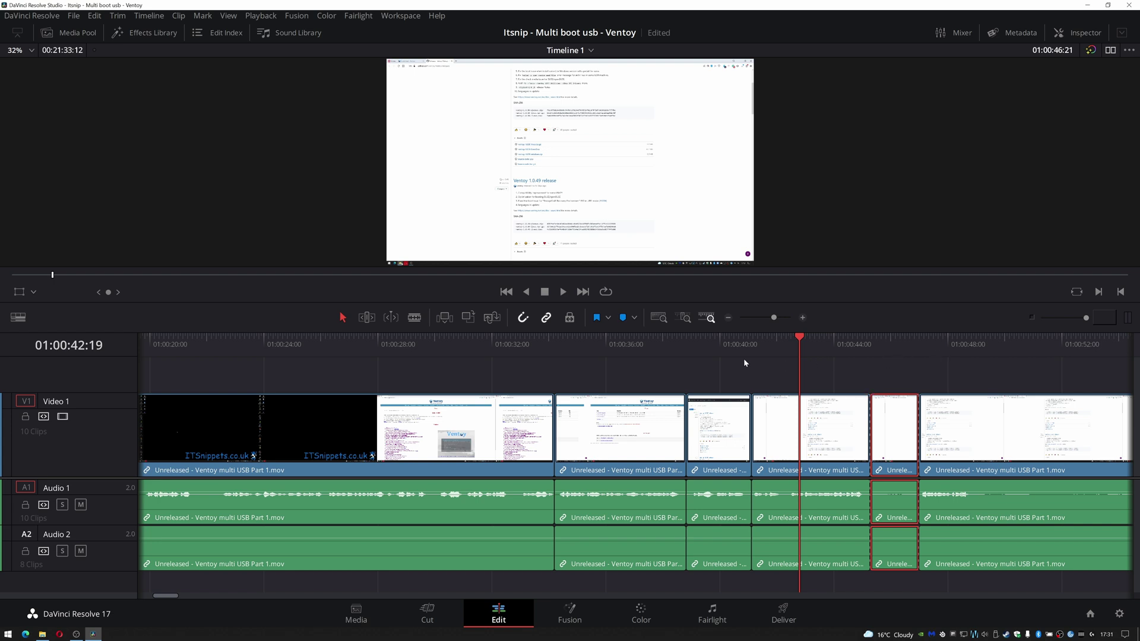
left_click(803, 318)
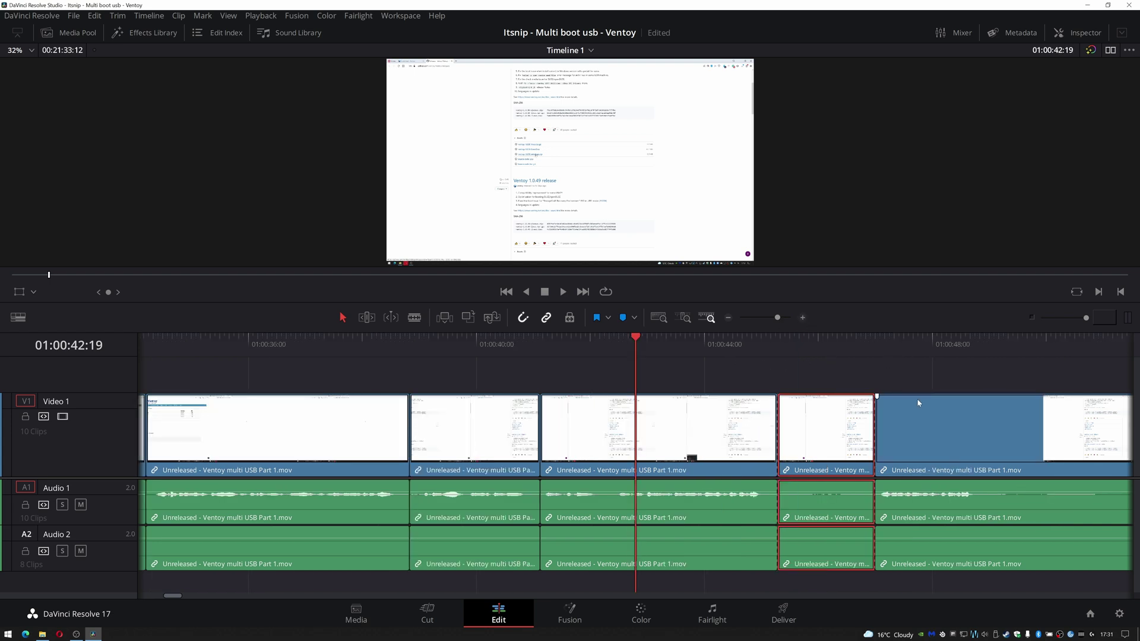
left_click(878, 349)
key("space")
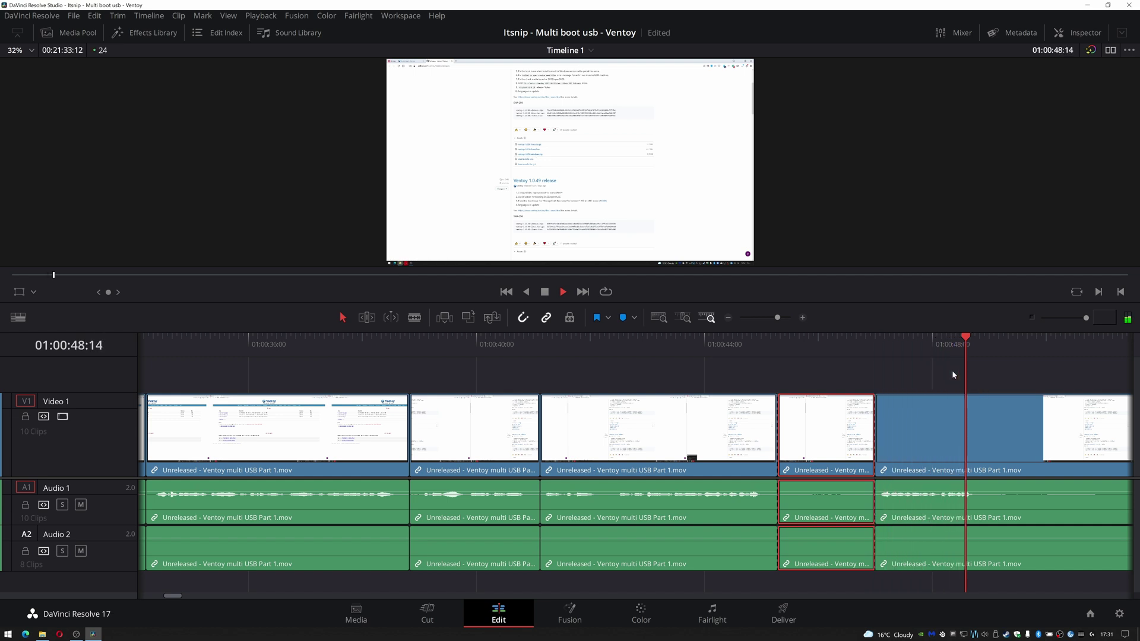
key("space")
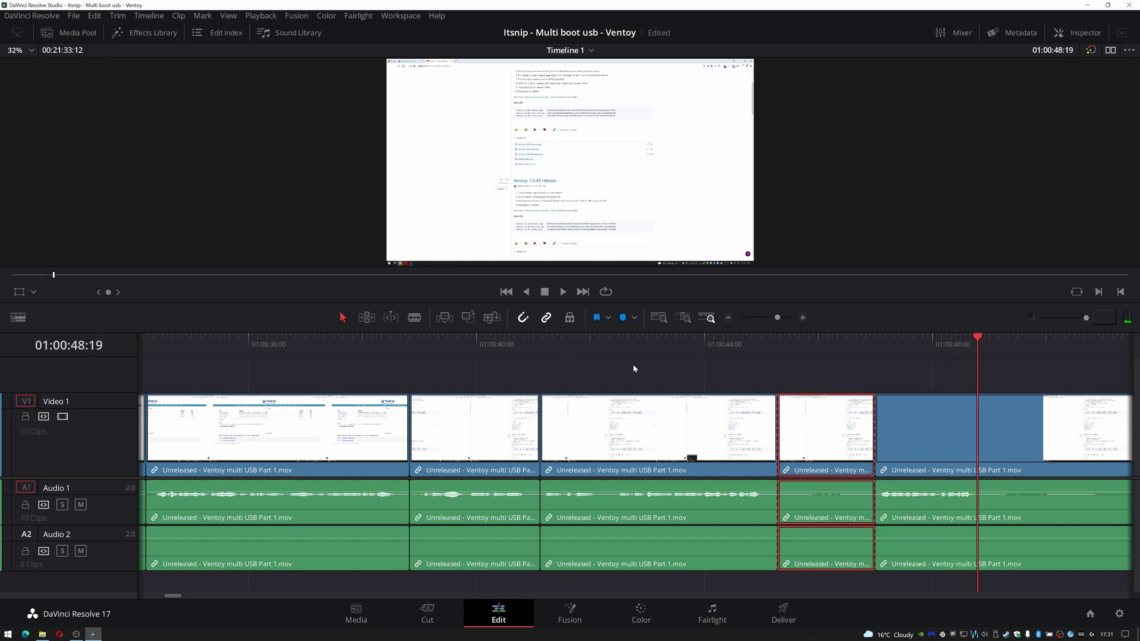
left_click(613, 349)
key("space")
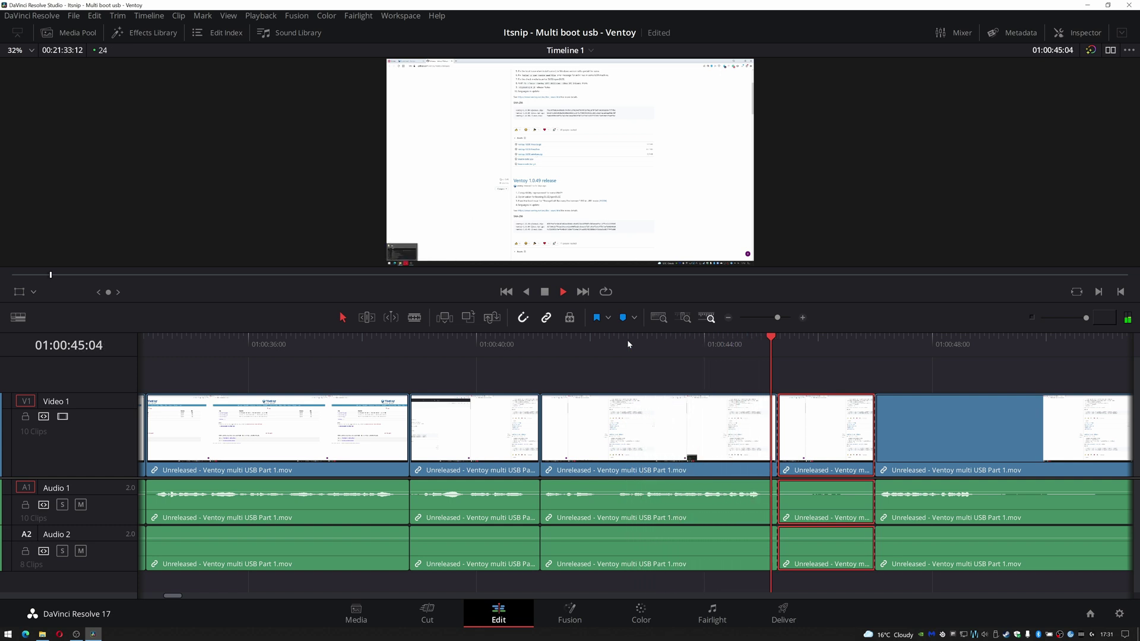
key("space")
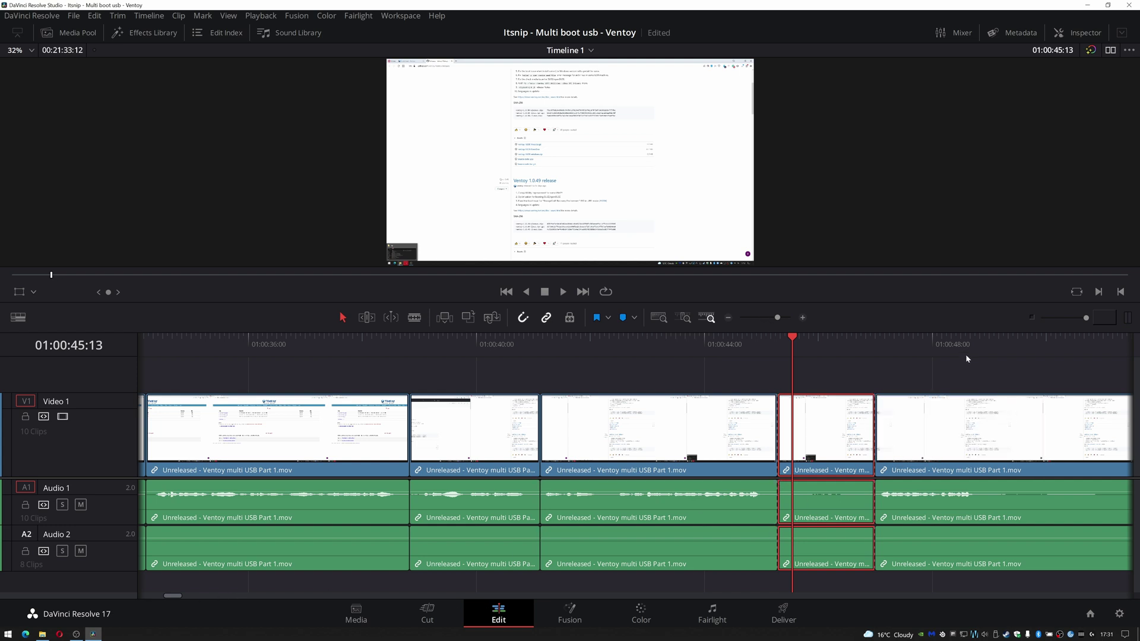
- Split the clip at 01:00:48:18 and ripple delete the spoken segment before it together with the preceding pause segment
left_click_drag(960, 337, 977, 336)
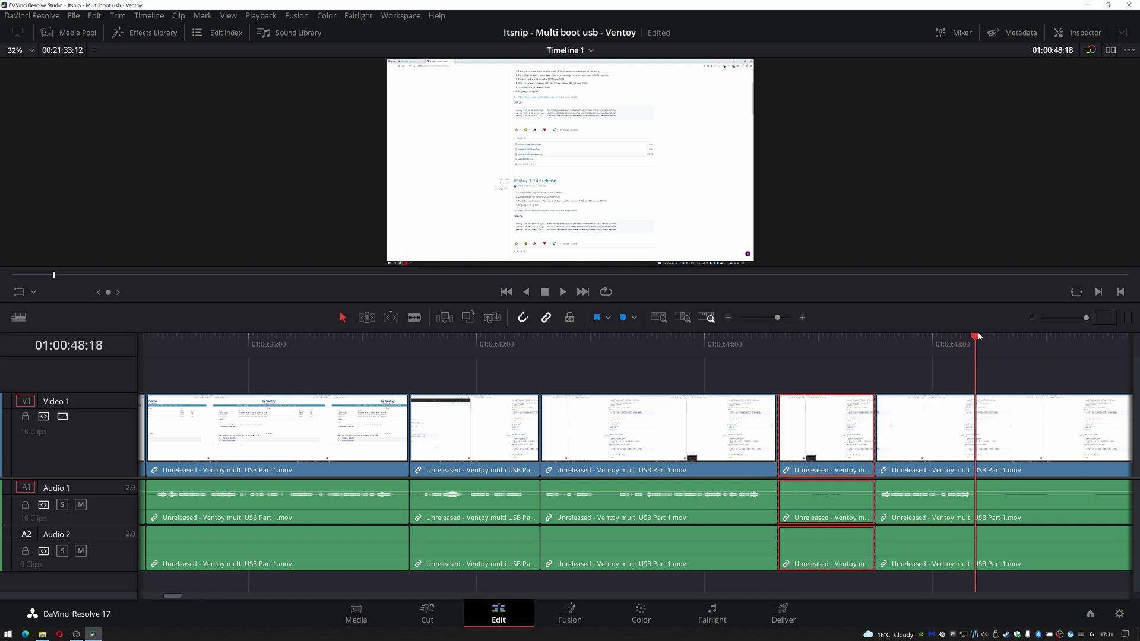
key("ctrl+b")
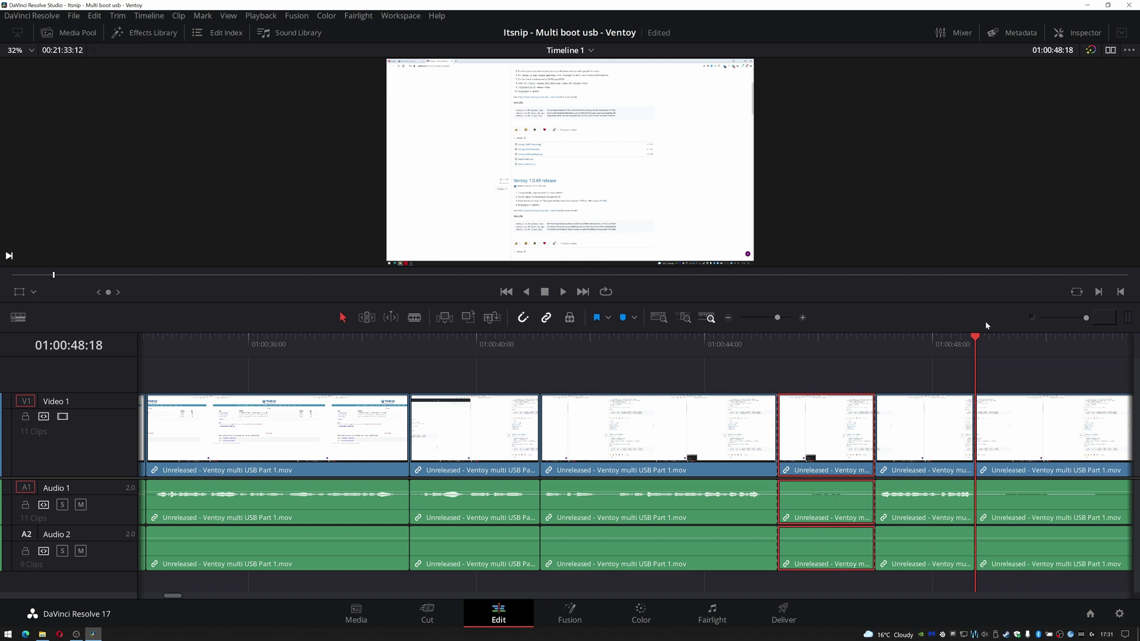
left_click(929, 457)
key("Delete")
left_click(834, 442)
key("Delete")
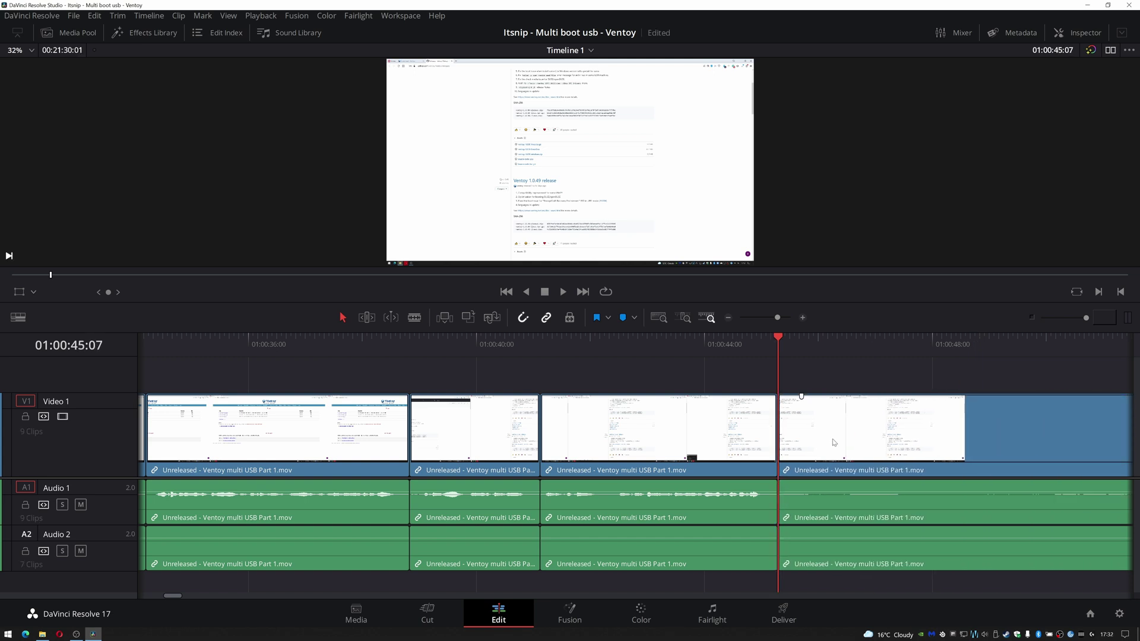
- Find where speech resumes, split the Part 1 clip at 01:00:54:05 and ripple delete the segment back to the cut at 01:00:45:07
left_click(239, 596)
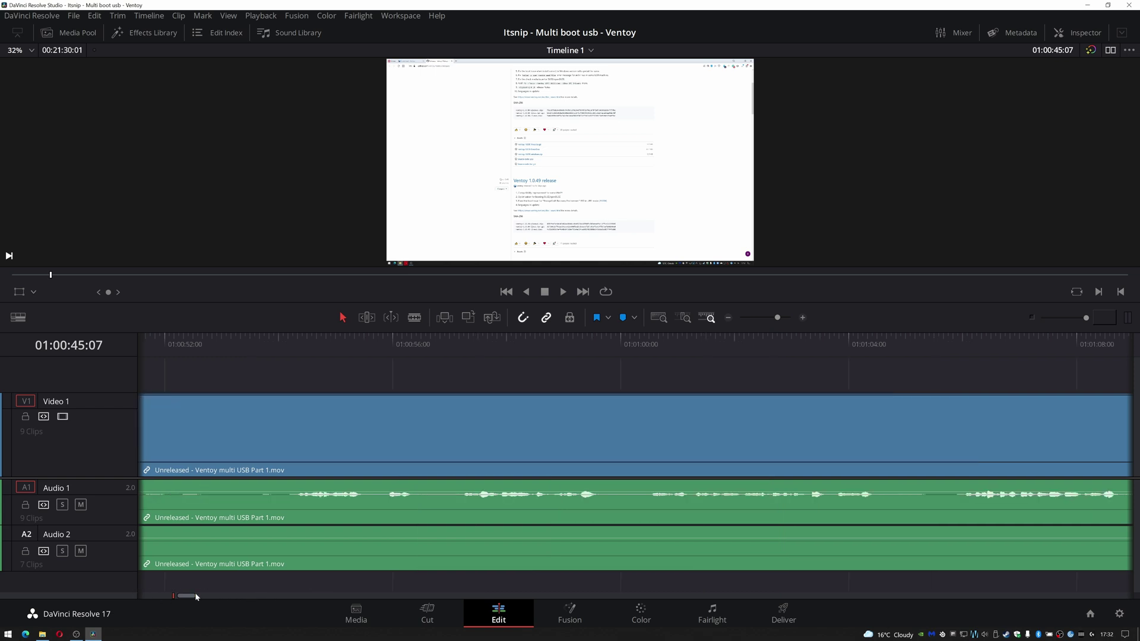
left_click_drag(186, 597, 180, 596)
left_click(722, 350)
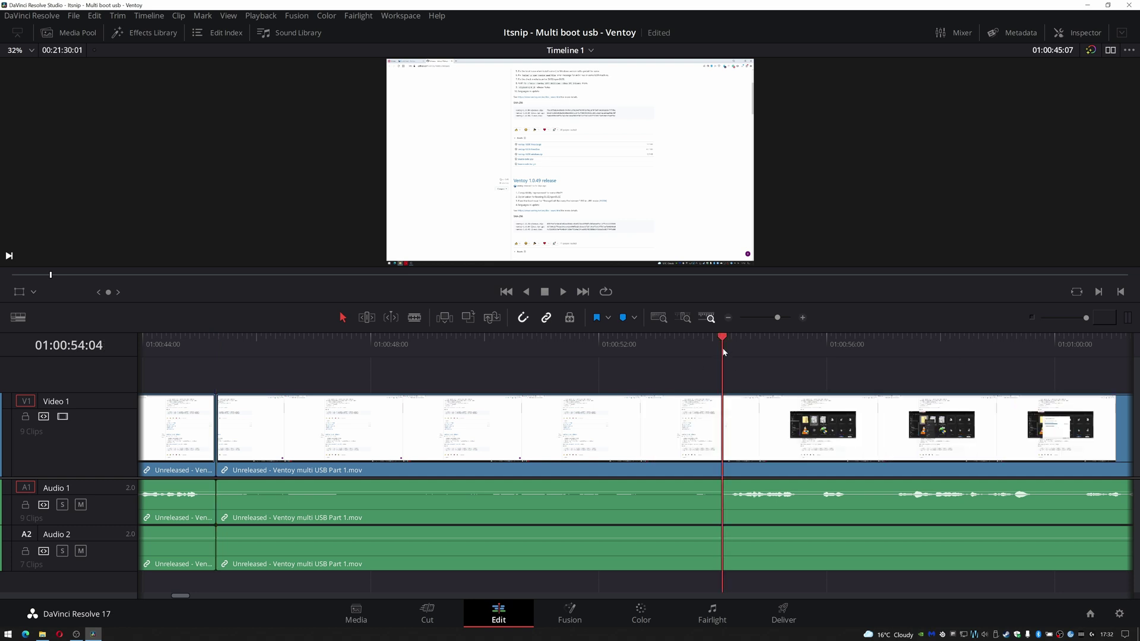
key("space")
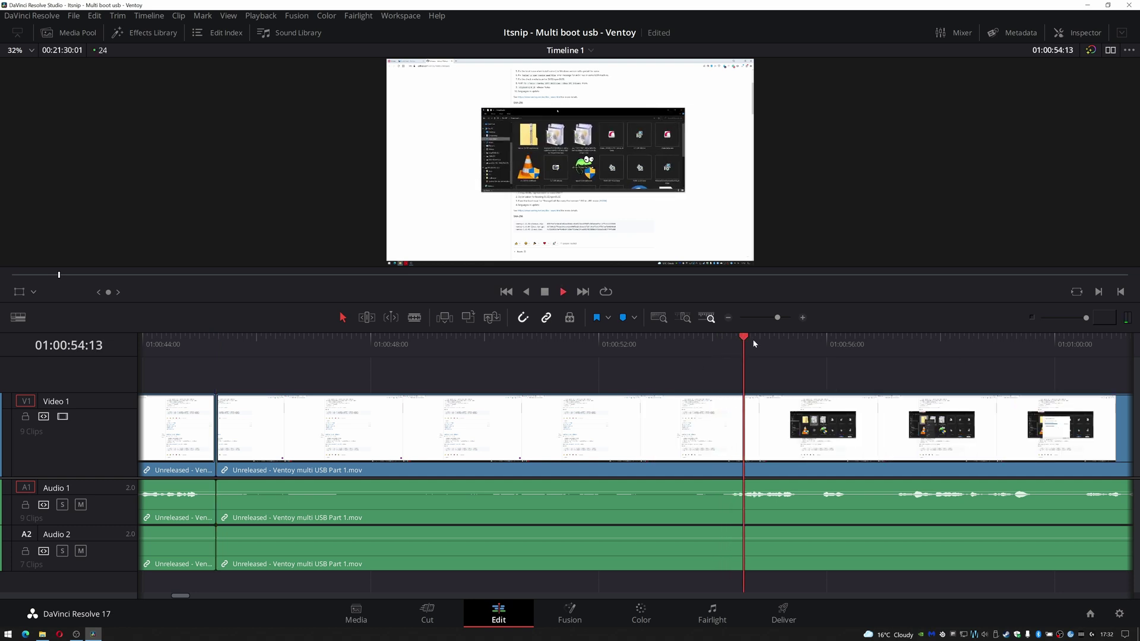
key("space")
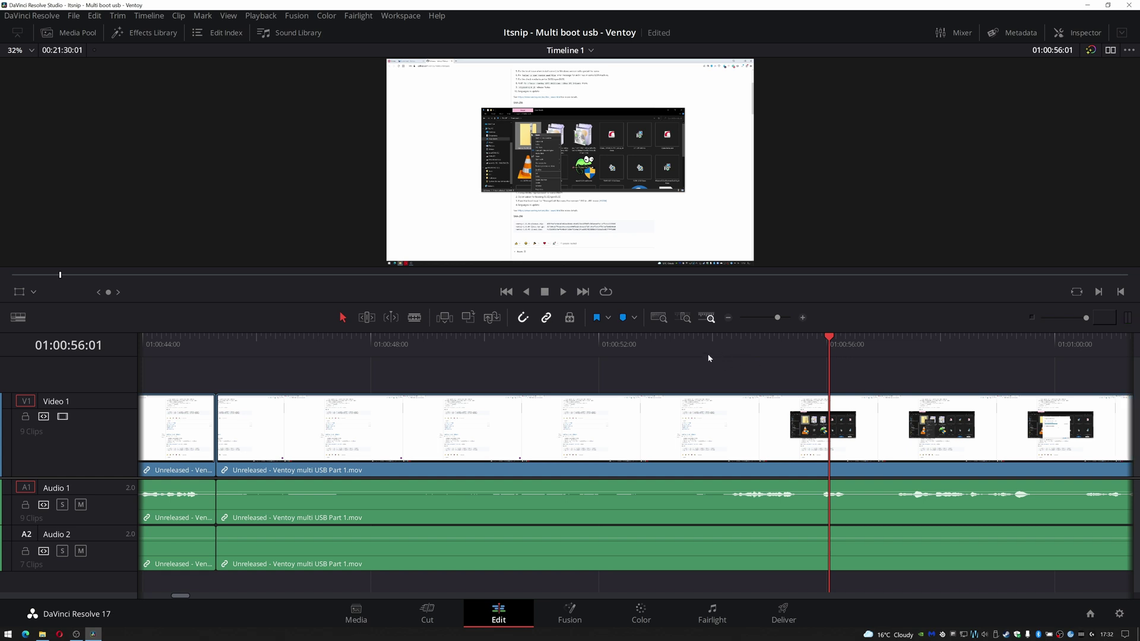
left_click(724, 348)
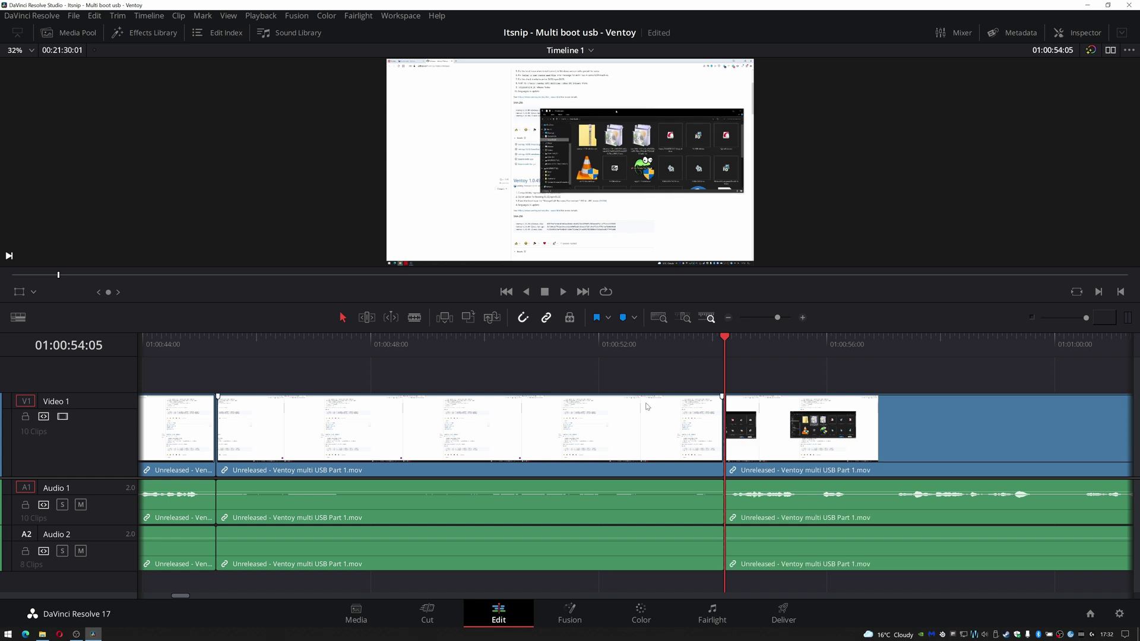
left_click(565, 443)
key("Delete")
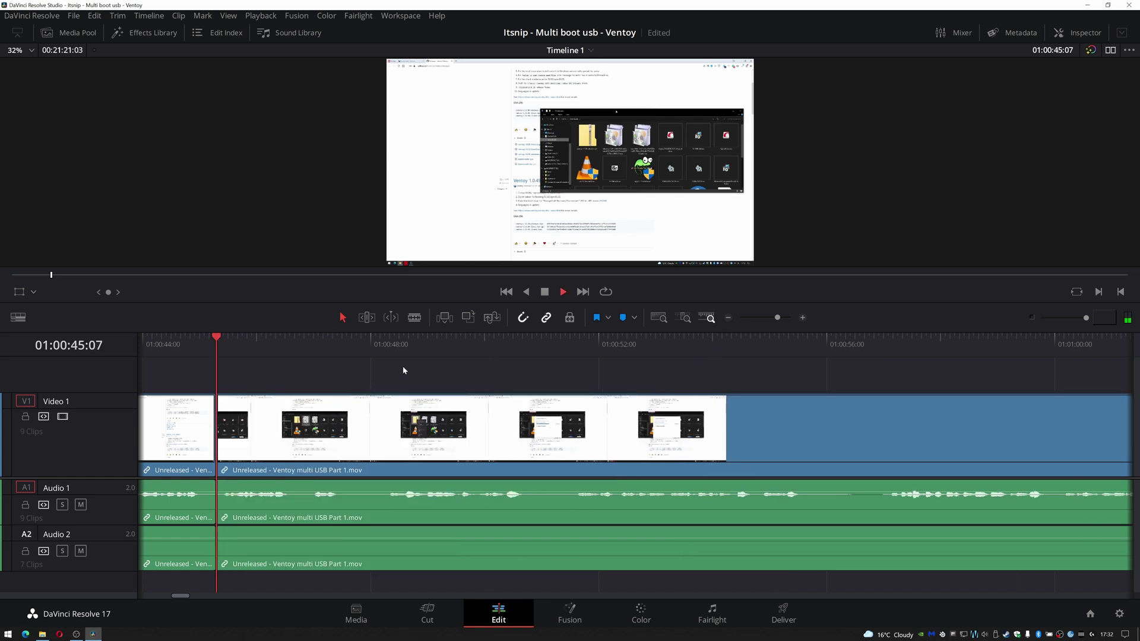
- Play on from 01:00:45:07 and split the Part 1 clip at both ends of the four pauses between 01:00:46 and 01:00:57
key("space")
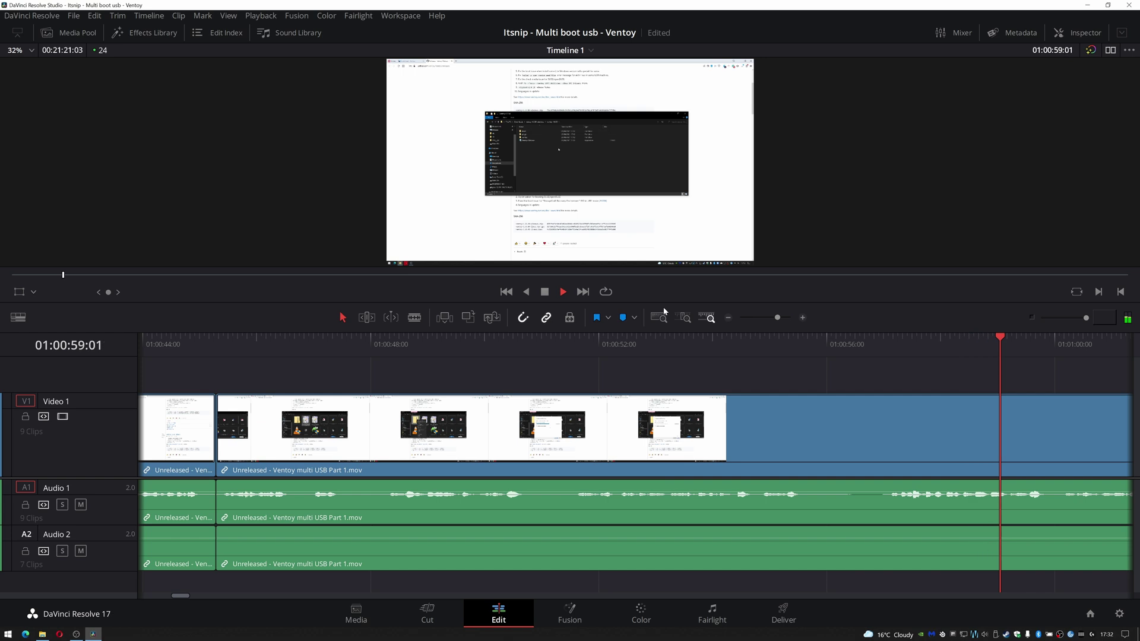
key("space")
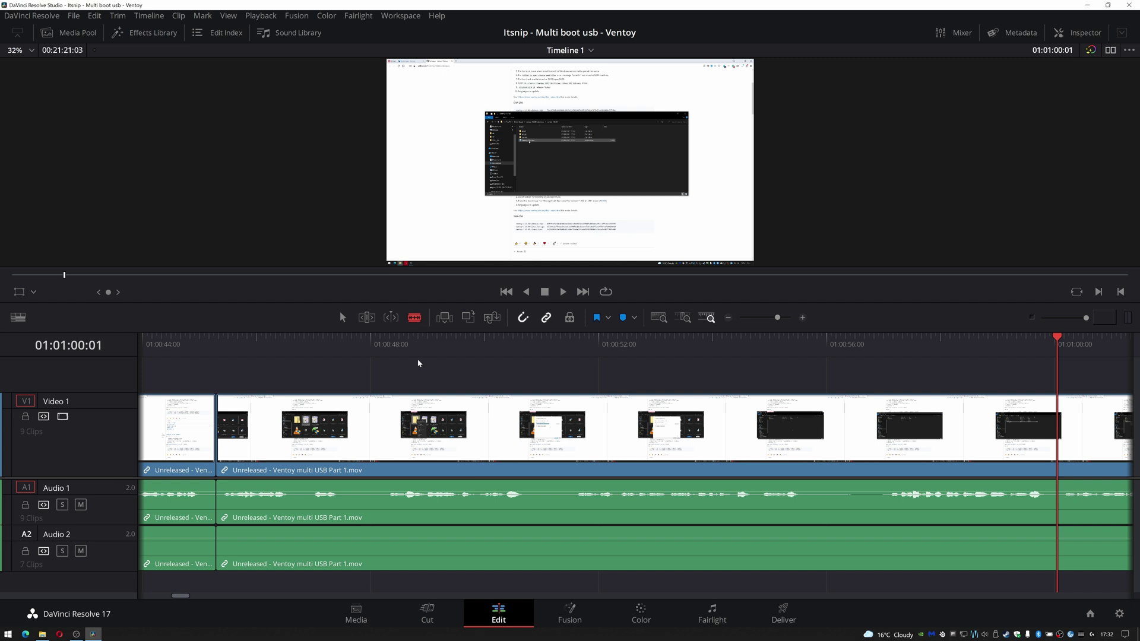
left_click(294, 522)
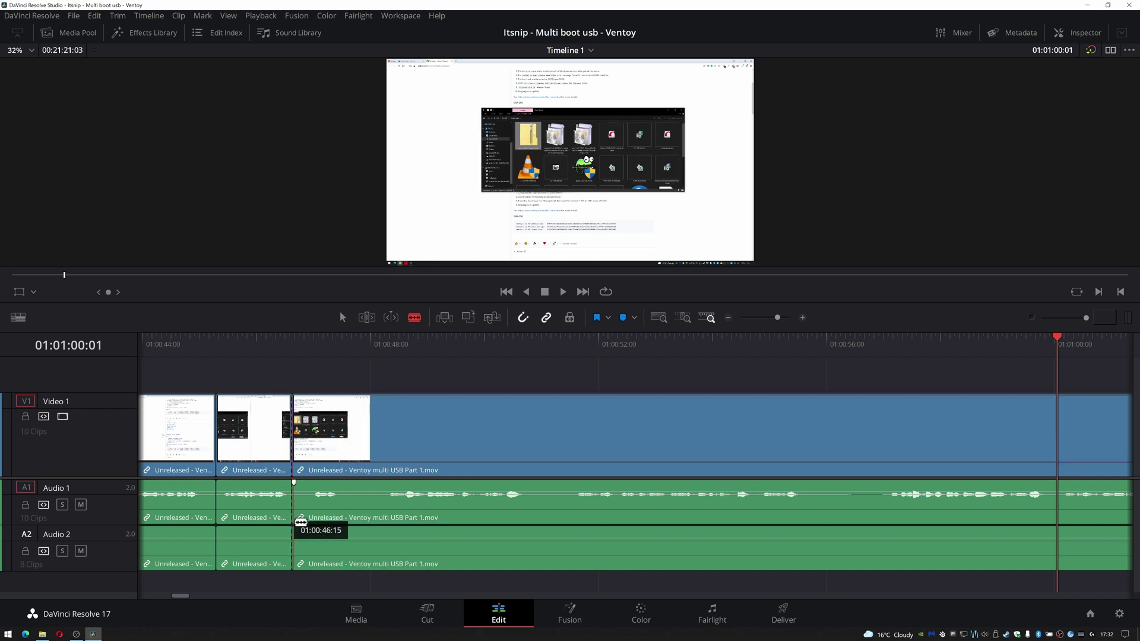
left_click(306, 522)
left_click(336, 523)
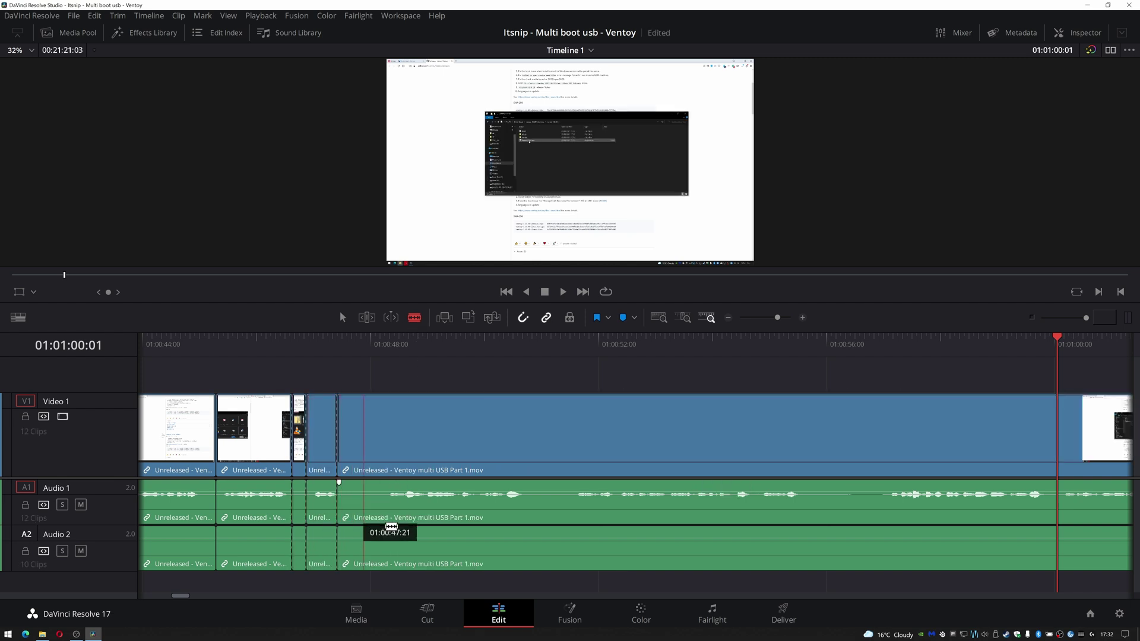
left_click(383, 527)
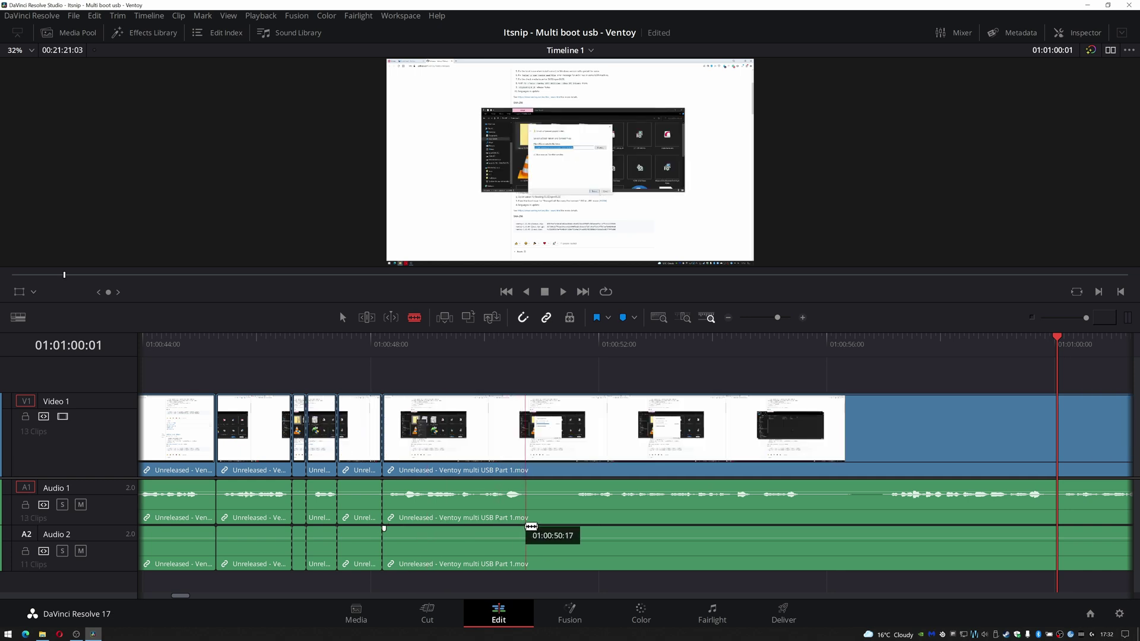
left_click(525, 527)
left_click(574, 528)
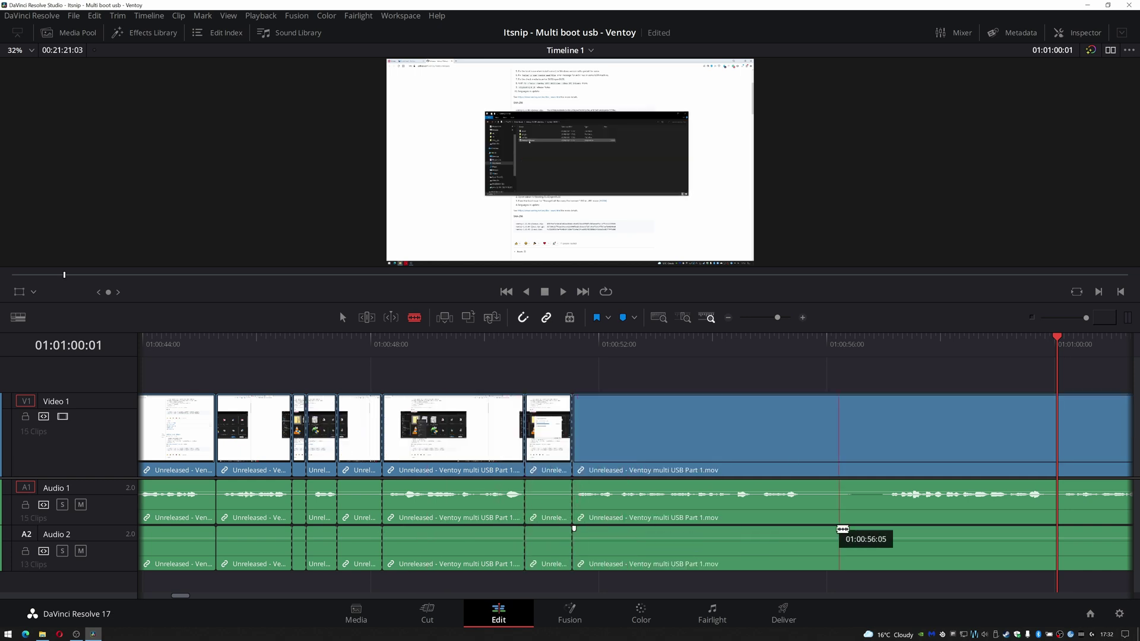
left_click(800, 529)
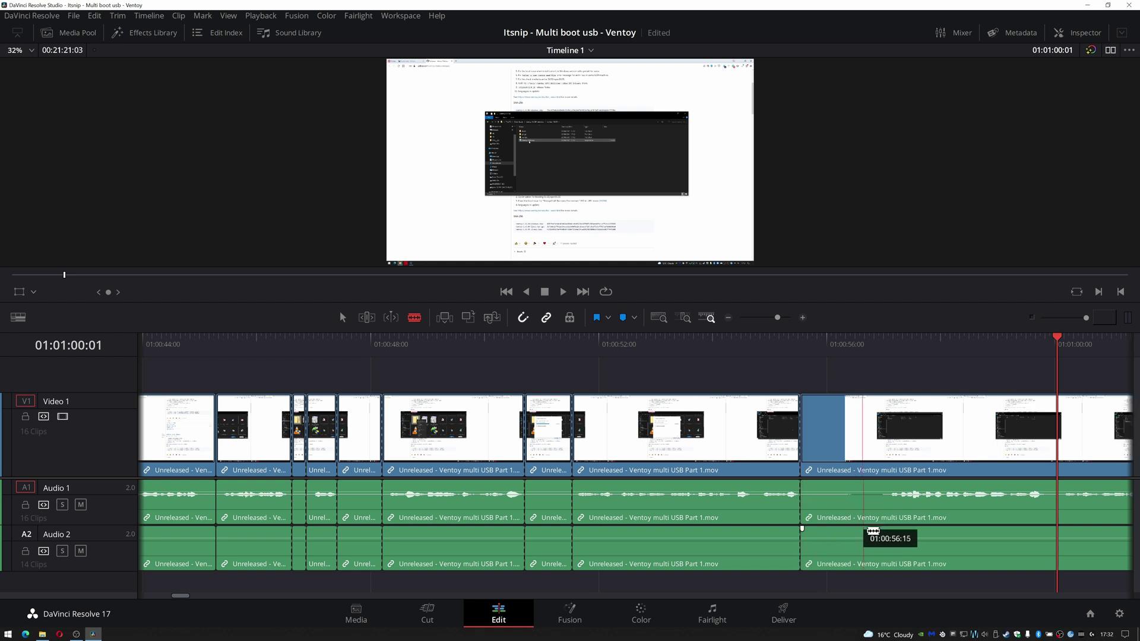
left_click(881, 531)
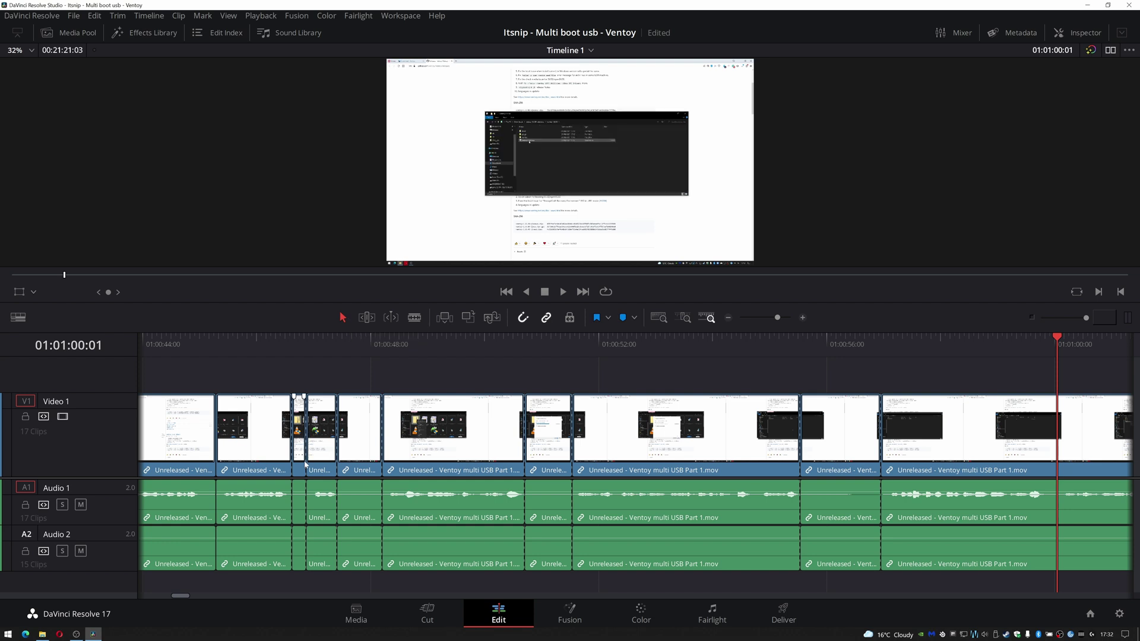
- Ripple delete the four pause segments isolated in the Part 1 clip between 01:00:46 and 01:00:57
key("Delete")
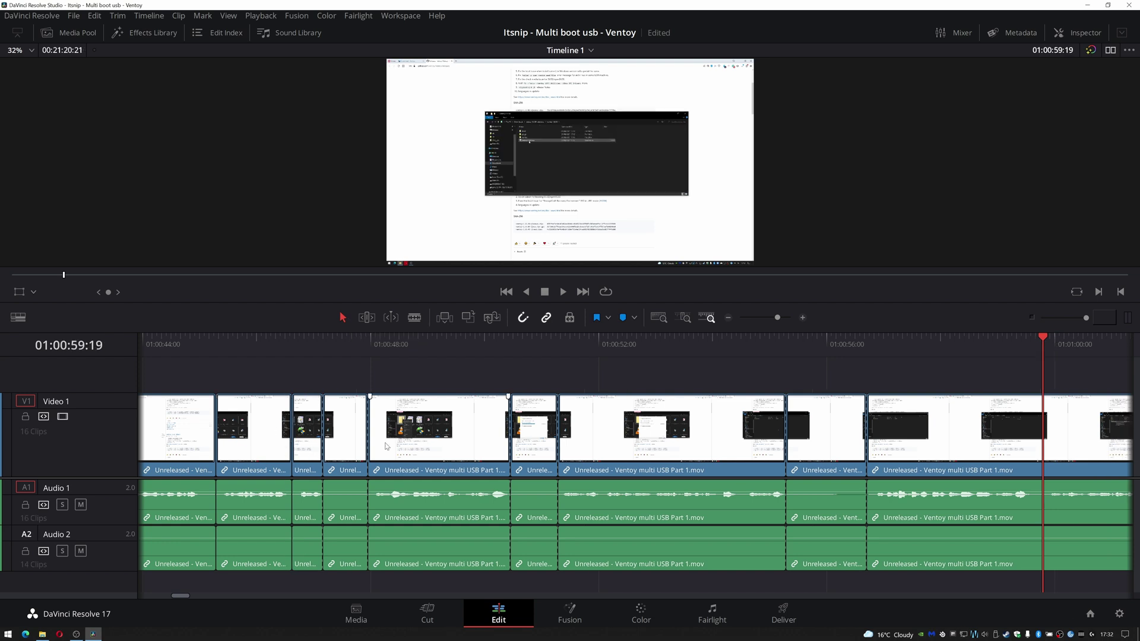
key("Delete")
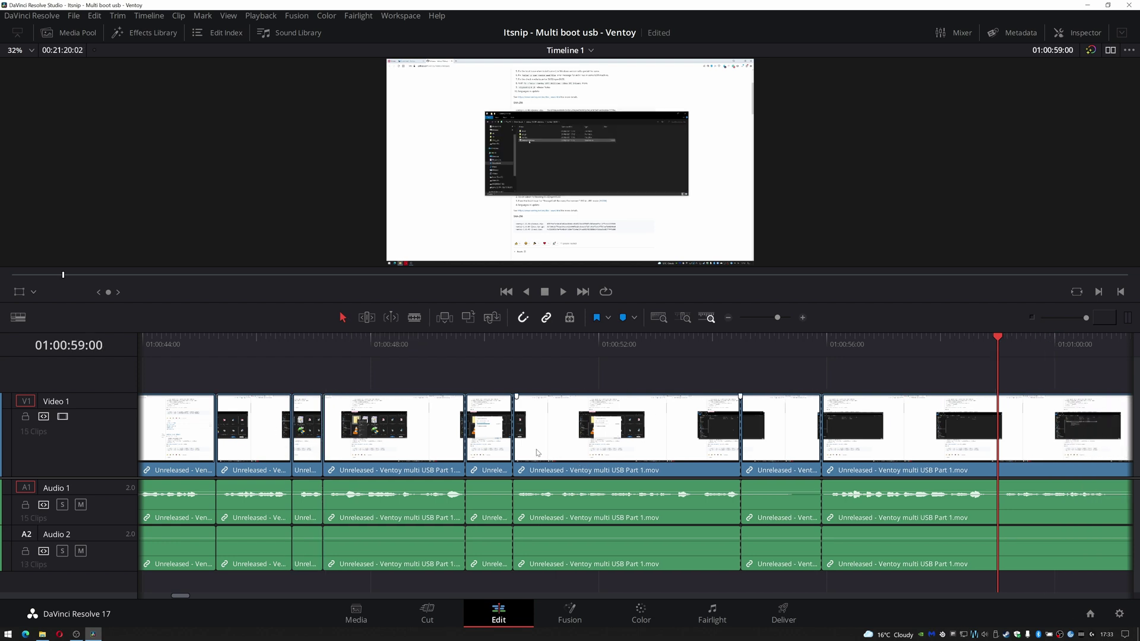
left_click(490, 442)
key("Delete")
left_click(744, 450)
key("Delete")
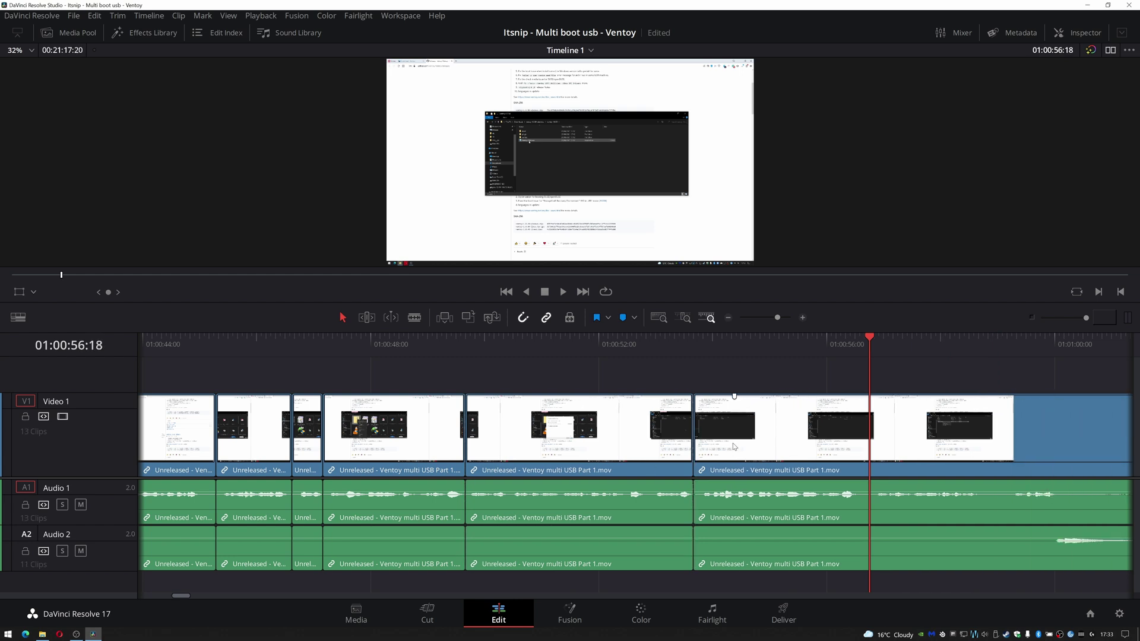
- Play from 01:00:53:16 and split the Part 1 clip around the pauses near 01:00:59 and 01:01:04 to 01:01:07
left_click(698, 350)
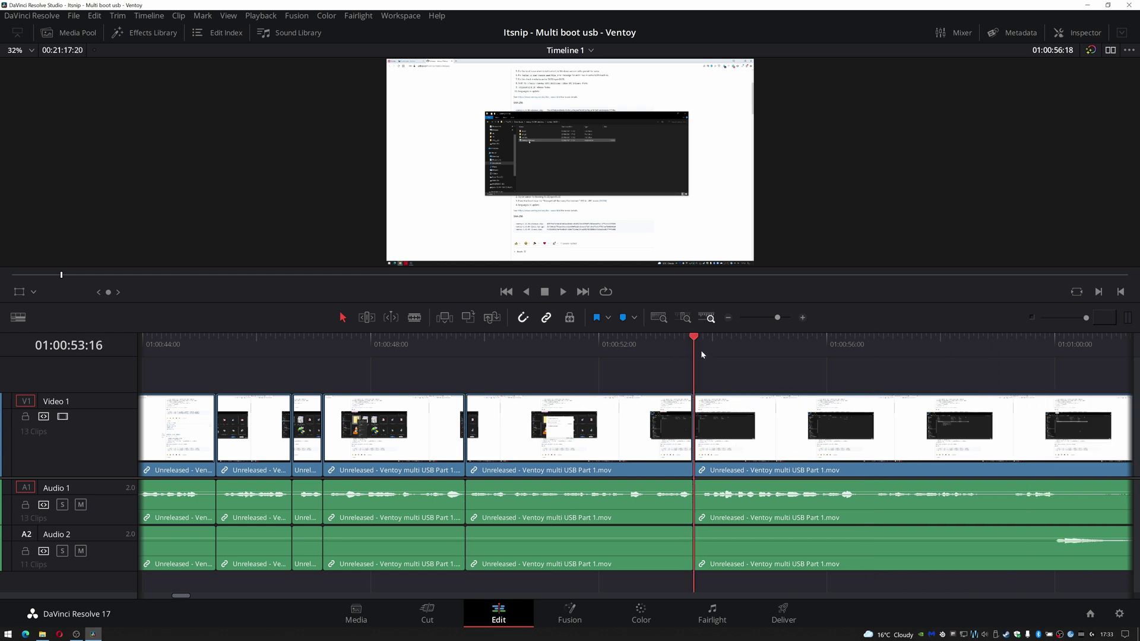
key("space")
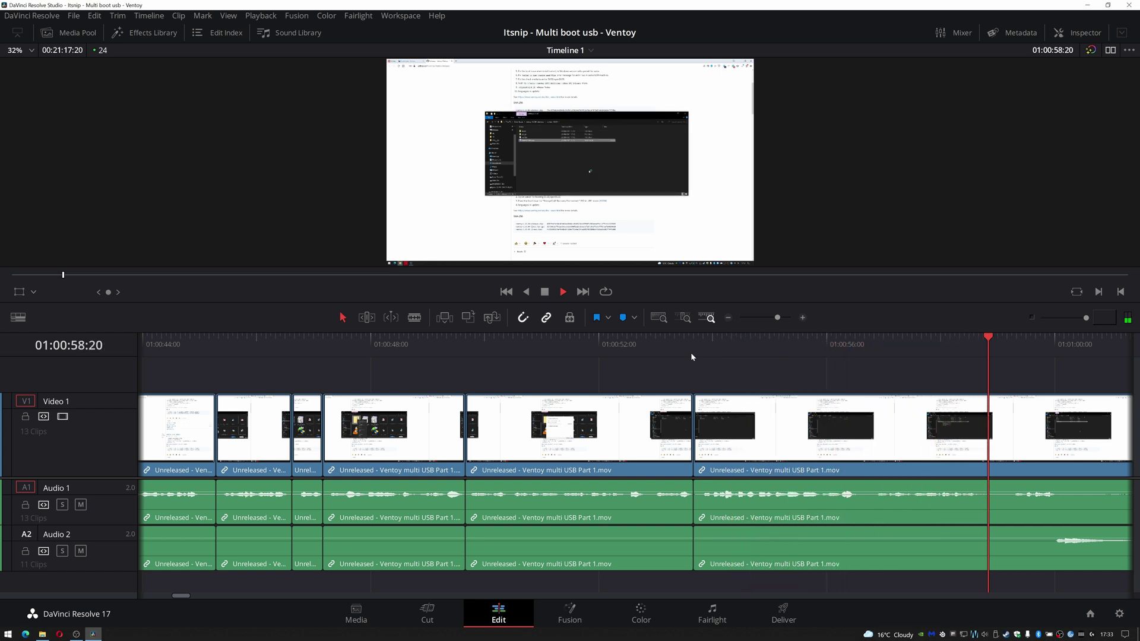
key("ctrl+b")
key("ctrl+b")
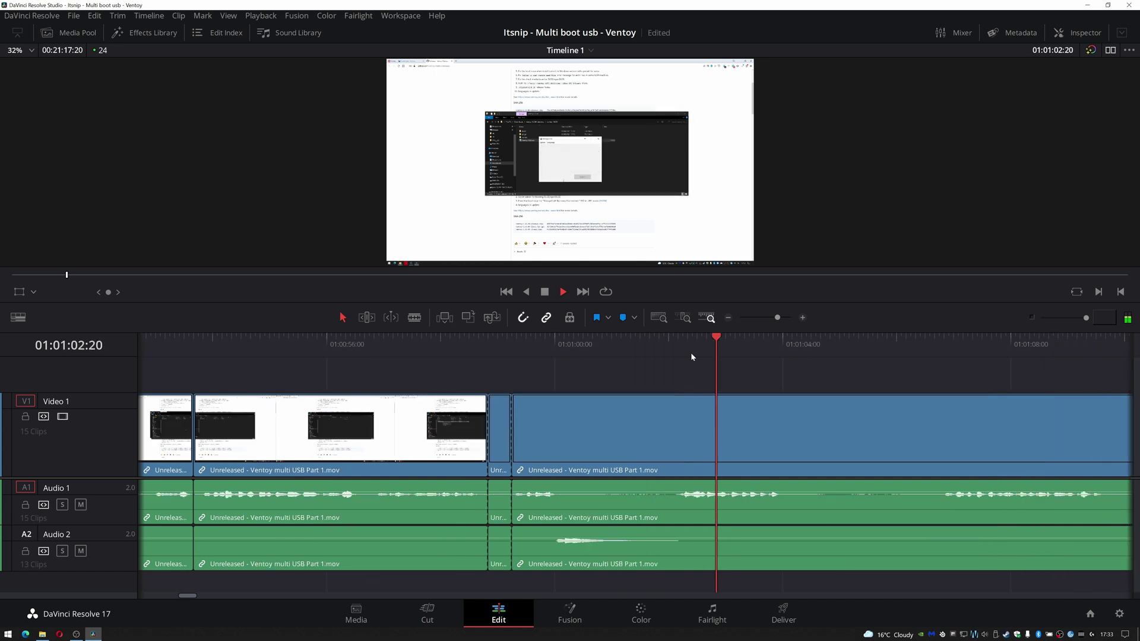
key("ctrl+b")
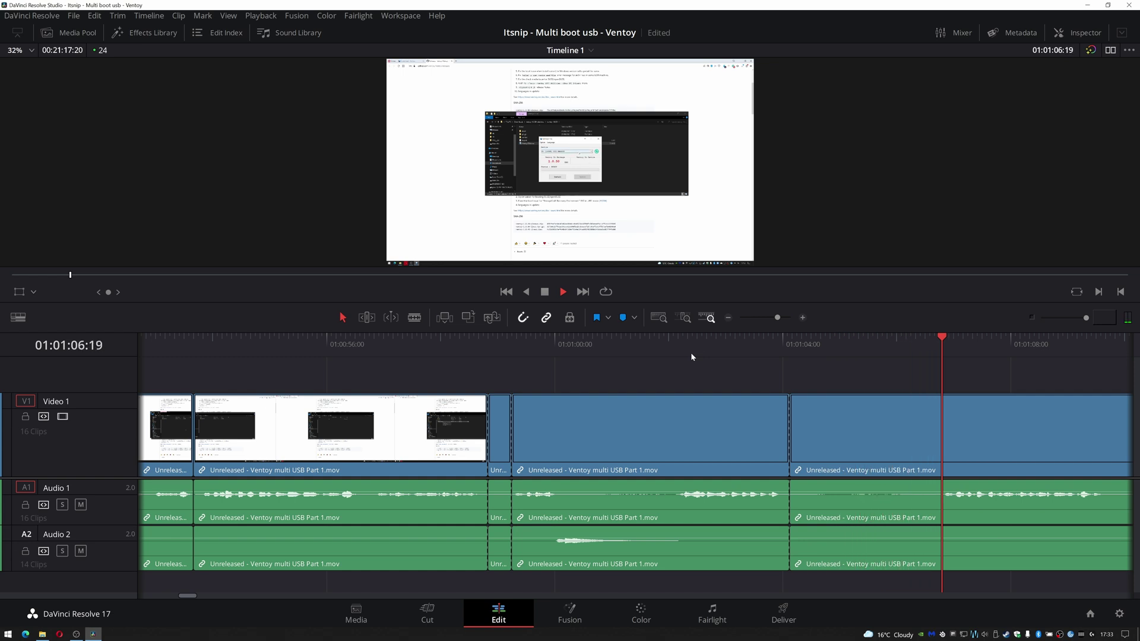
key("ctrl+b")
key("space")
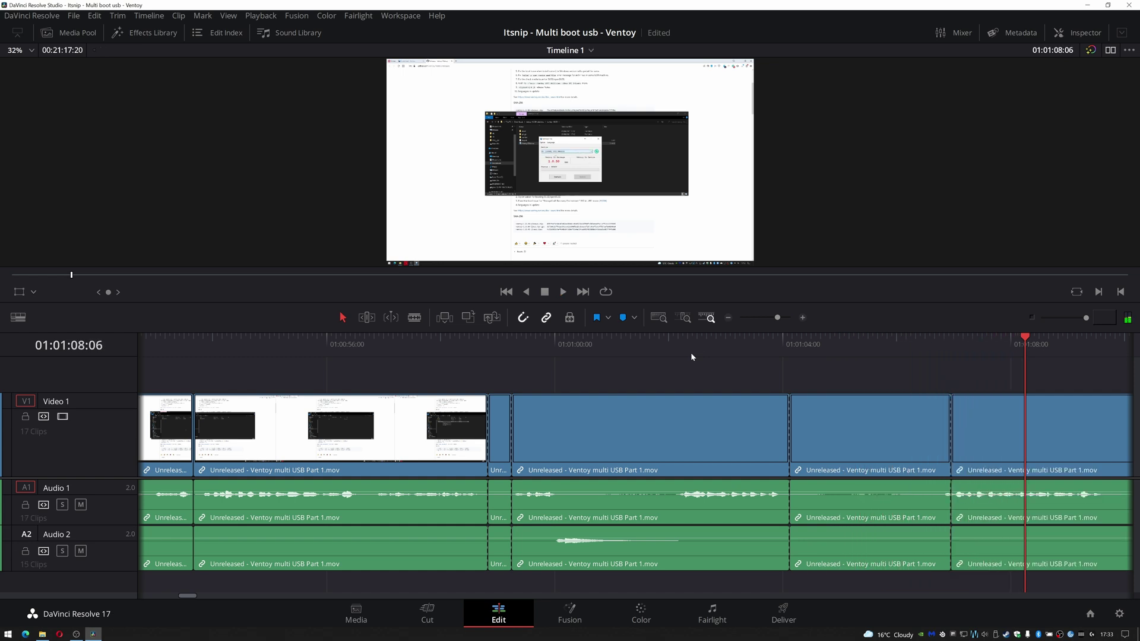
- Undo the last split and split the Part 1 clip at 01:01:06:17 instead, just before the speech resumes
key("ctrl+z")
left_click(944, 344)
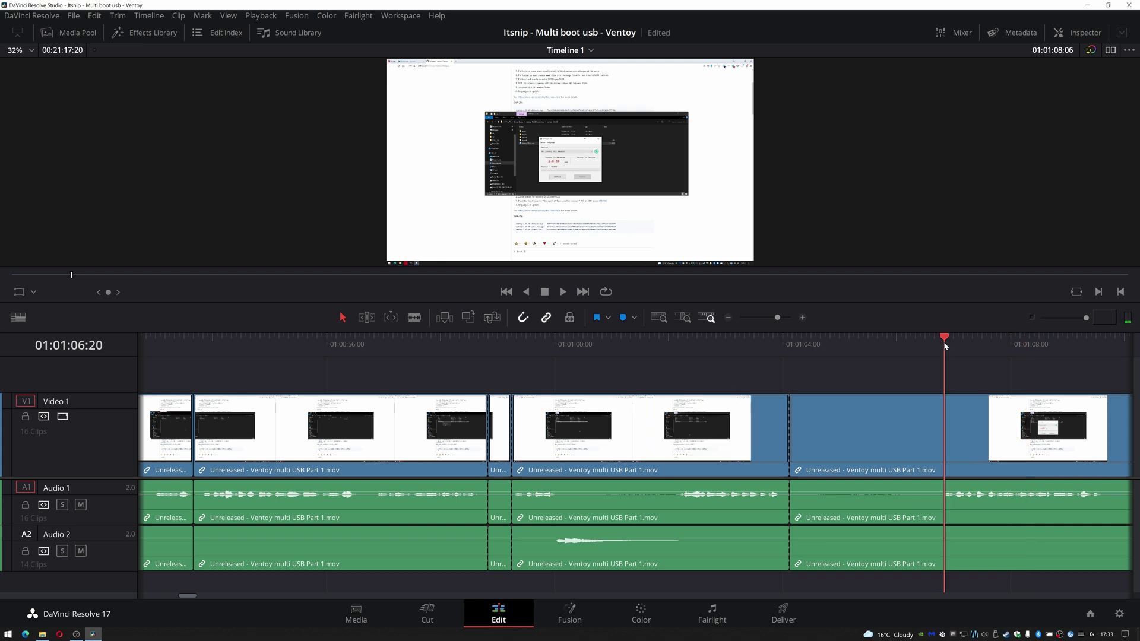
key("Left")
key("Left")
key("Left")
key("ctrl+b")
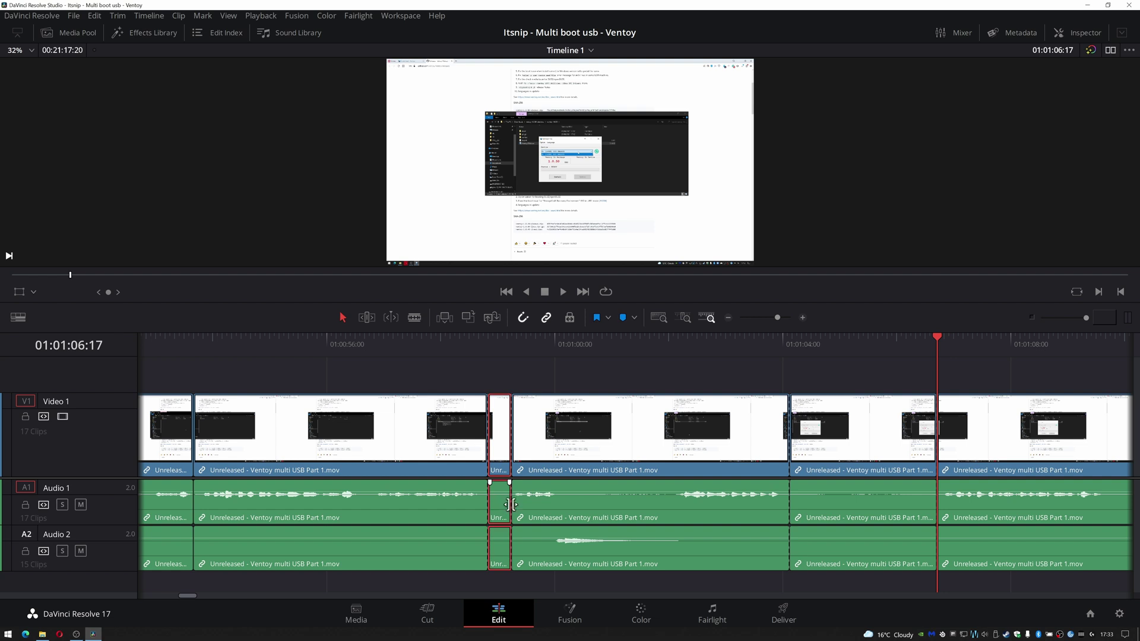
- Ripple delete the short pause segment at 01:00:58:20 and the longer pause segment that ends at 01:01:06:17
key("Delete")
left_click(837, 432)
key("Delete")
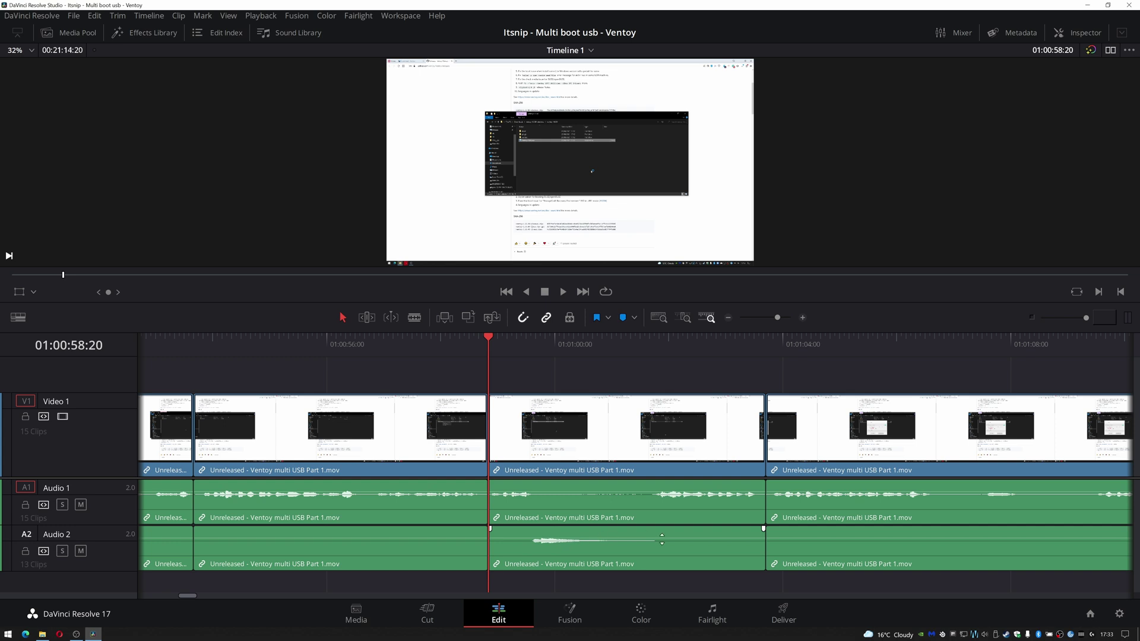
- Play from 01:00:58:20, split around the pauses near 01:01:07 and 01:01:08, and redo the last split at 01:01:09:11
key("space")
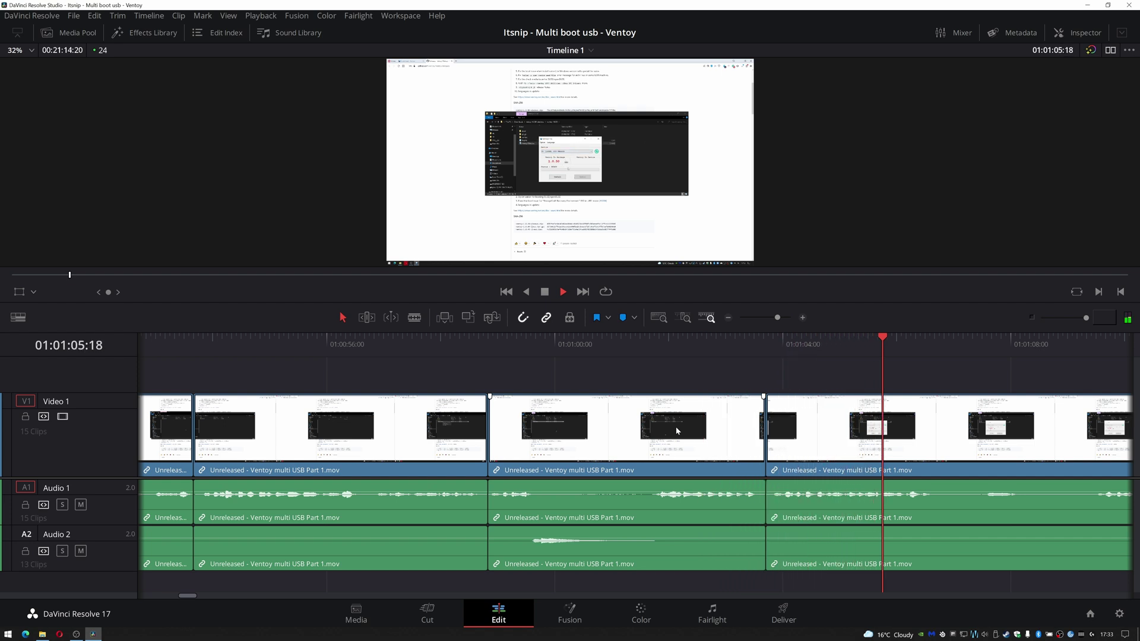
key("ctrl+b")
key("ctrl+b")
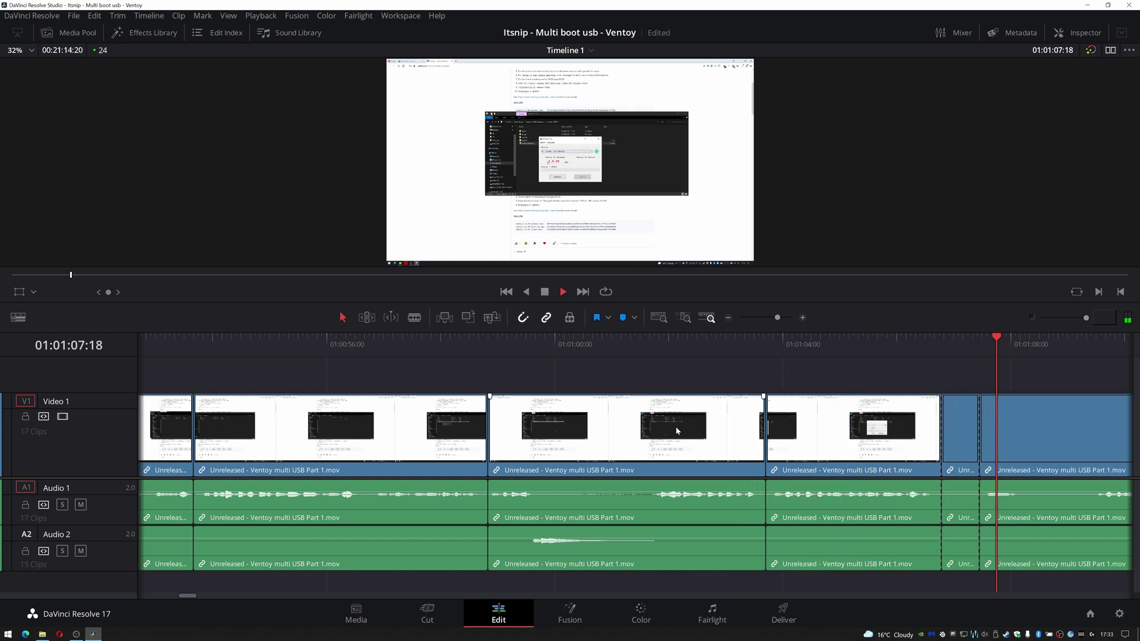
key("ctrl+b")
key("ctrl+b")
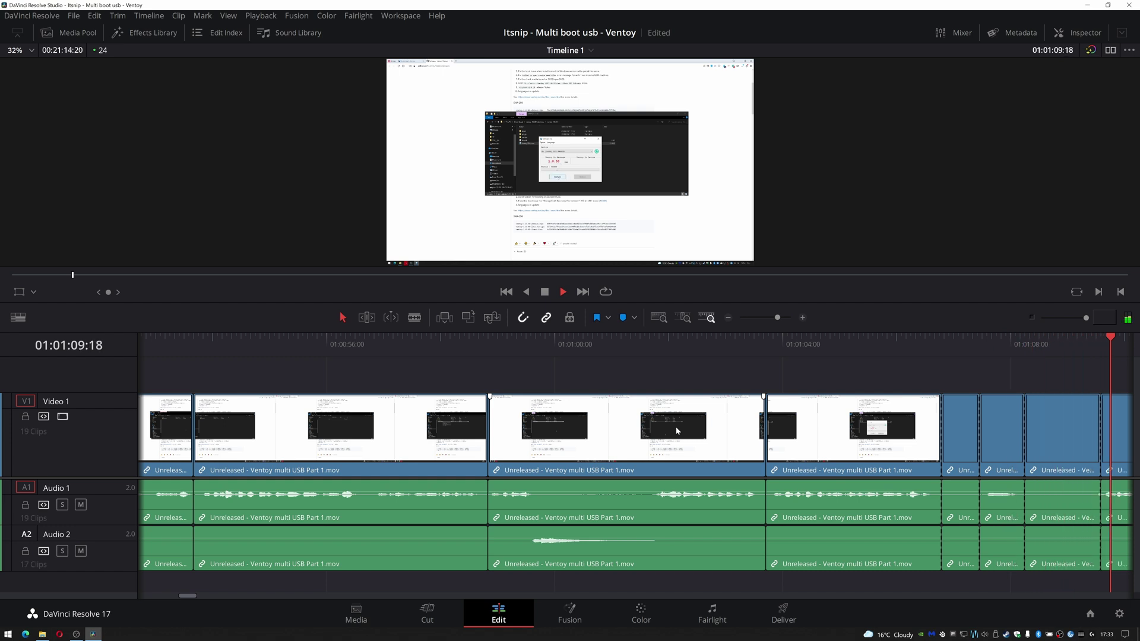
key("space")
key("ctrl+z")
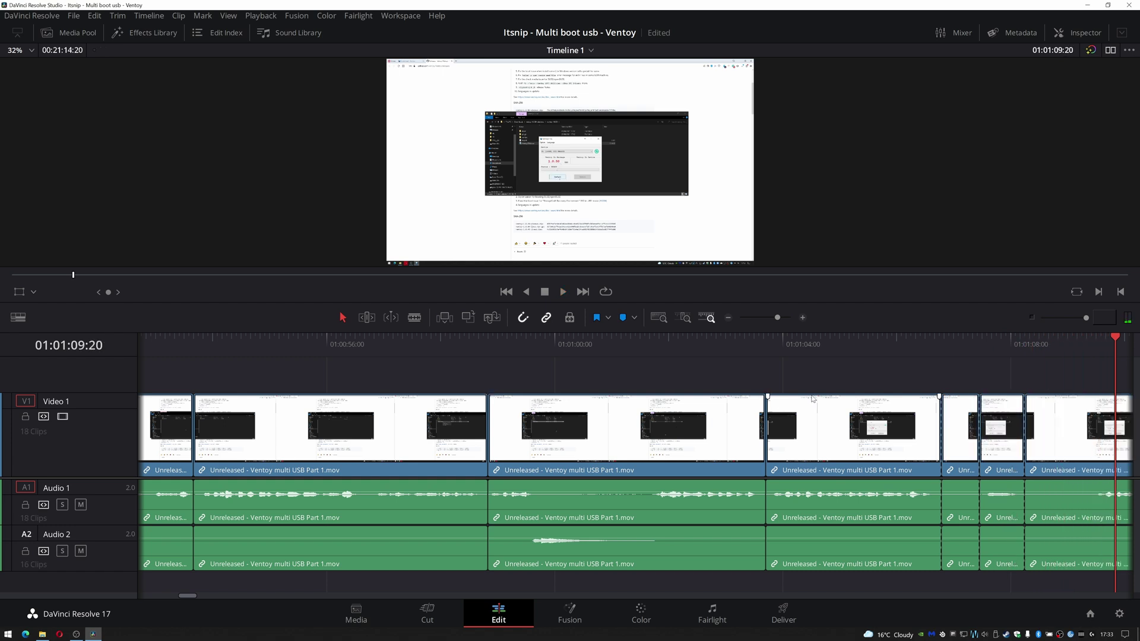
left_click(1091, 340)
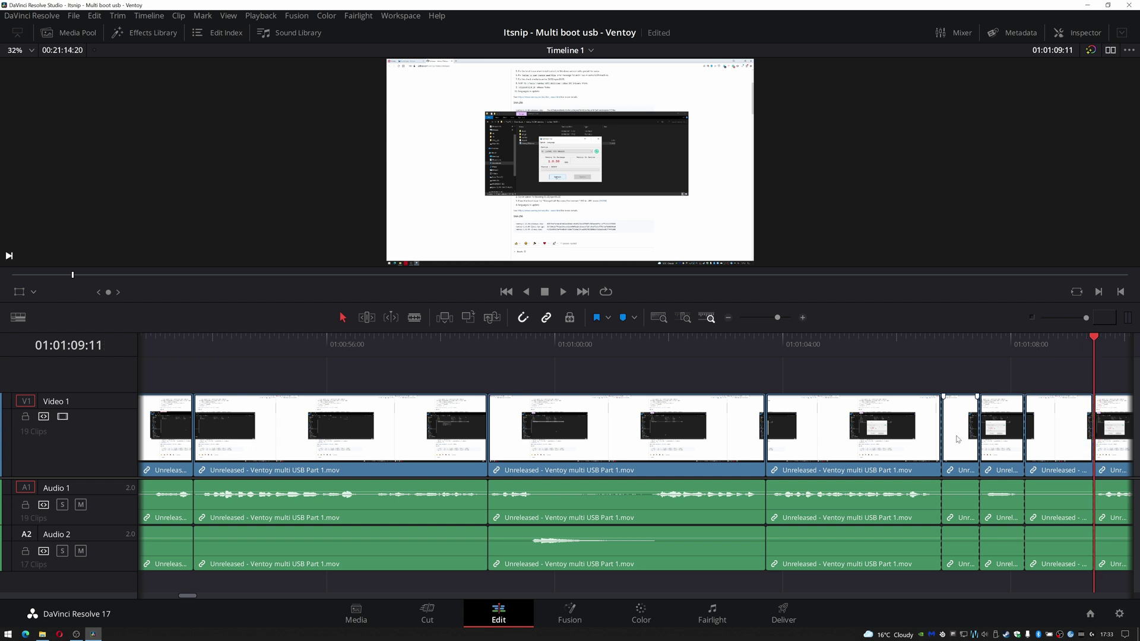
- Ripple delete the two pause segments between 01:01:06 and 01:01:09:11, then save the project
key("Delete")
left_click(1014, 440)
key("Delete")
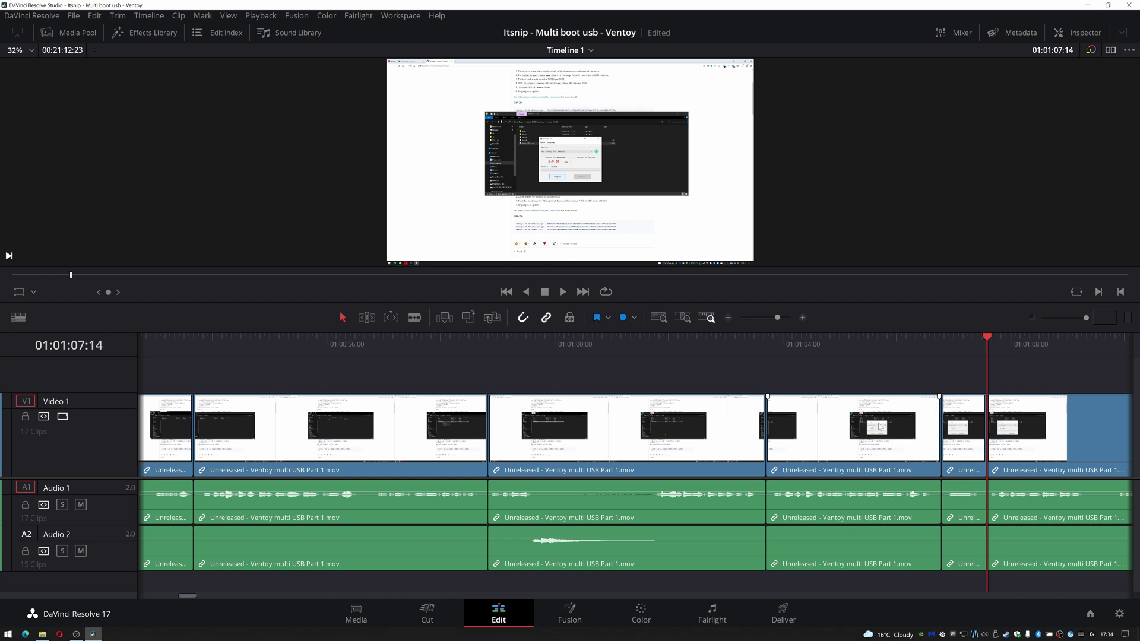
key("ctrl+s")
- Split the Part 1 clip at both ends of the three pauses between 01:01:09 and 01:01:15
left_click(727, 319)
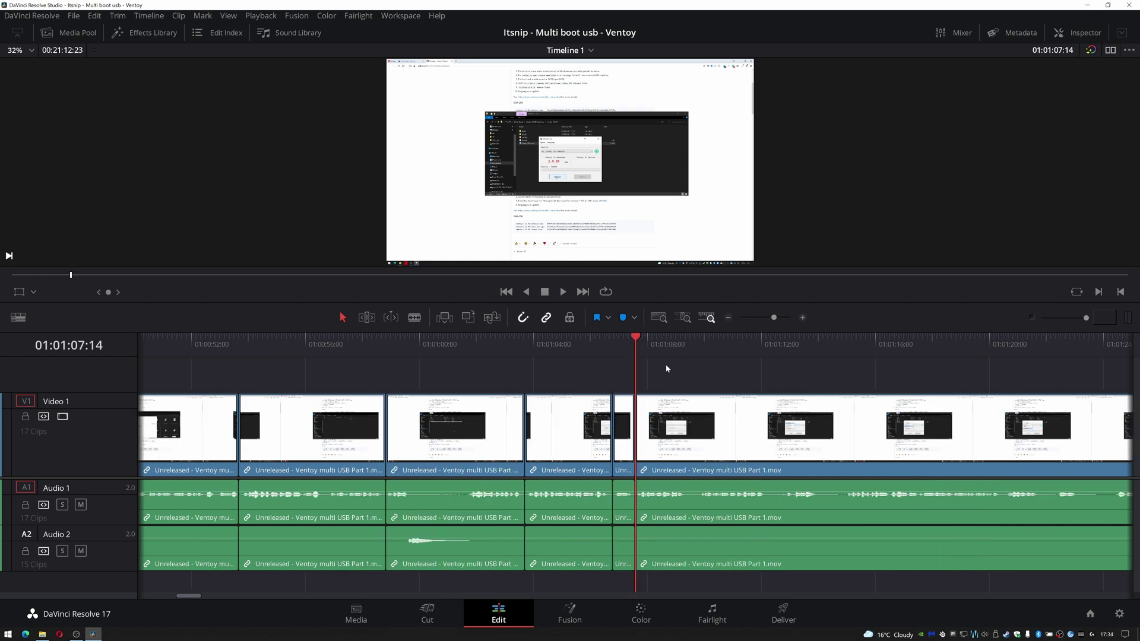
left_click(678, 348)
left_click(802, 319)
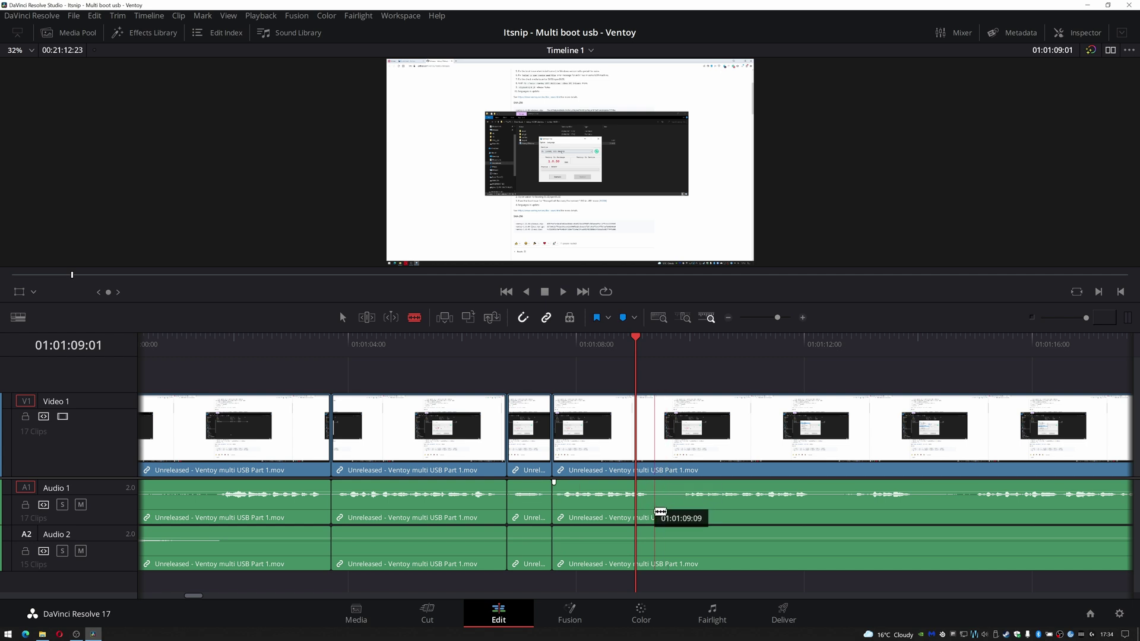
left_click(653, 516)
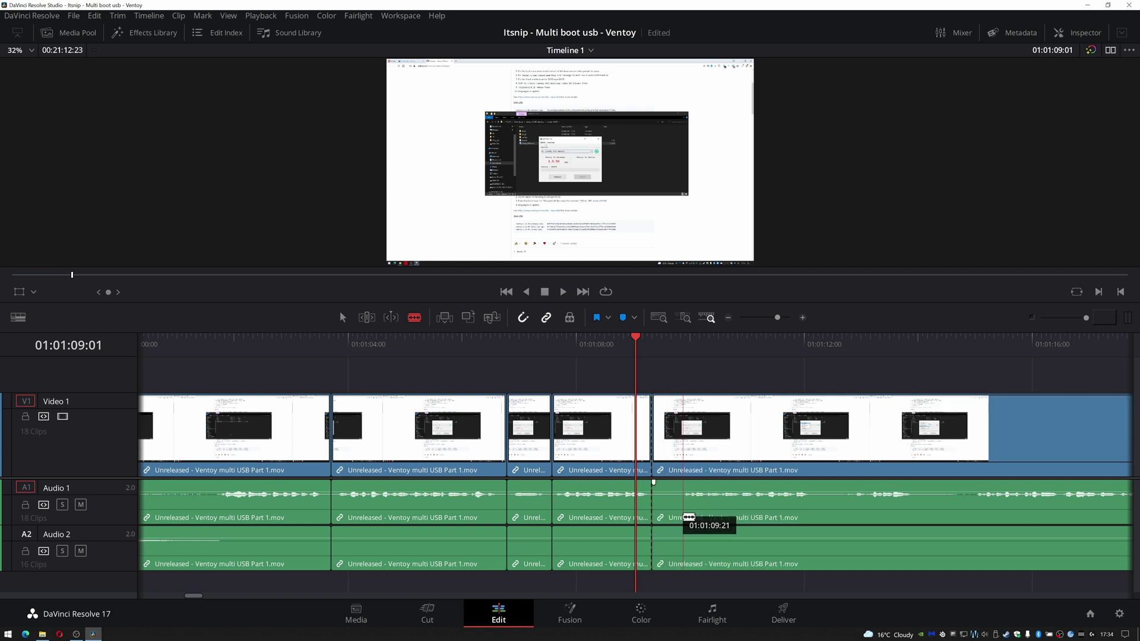
left_click(678, 517)
left_click(811, 516)
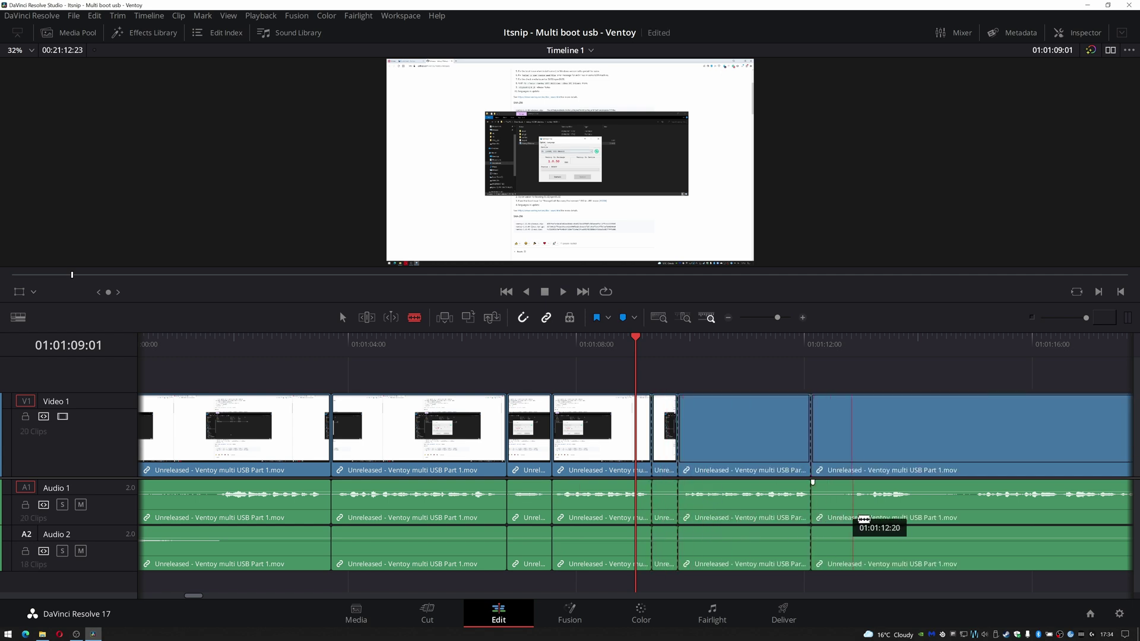
left_click(855, 518)
left_click(917, 521)
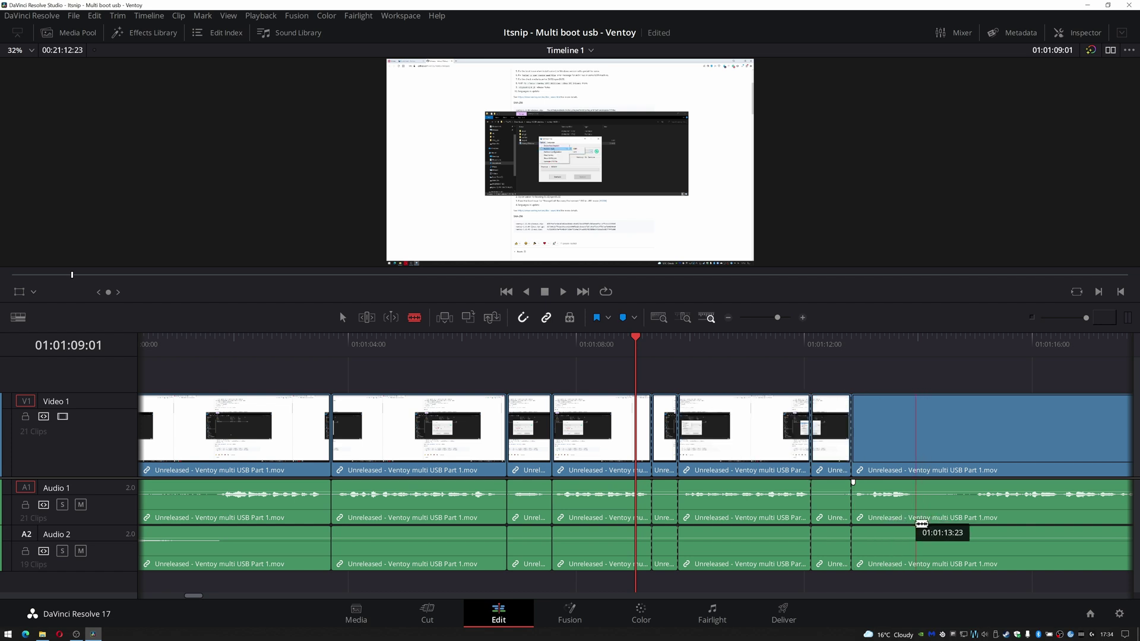
left_click(968, 523)
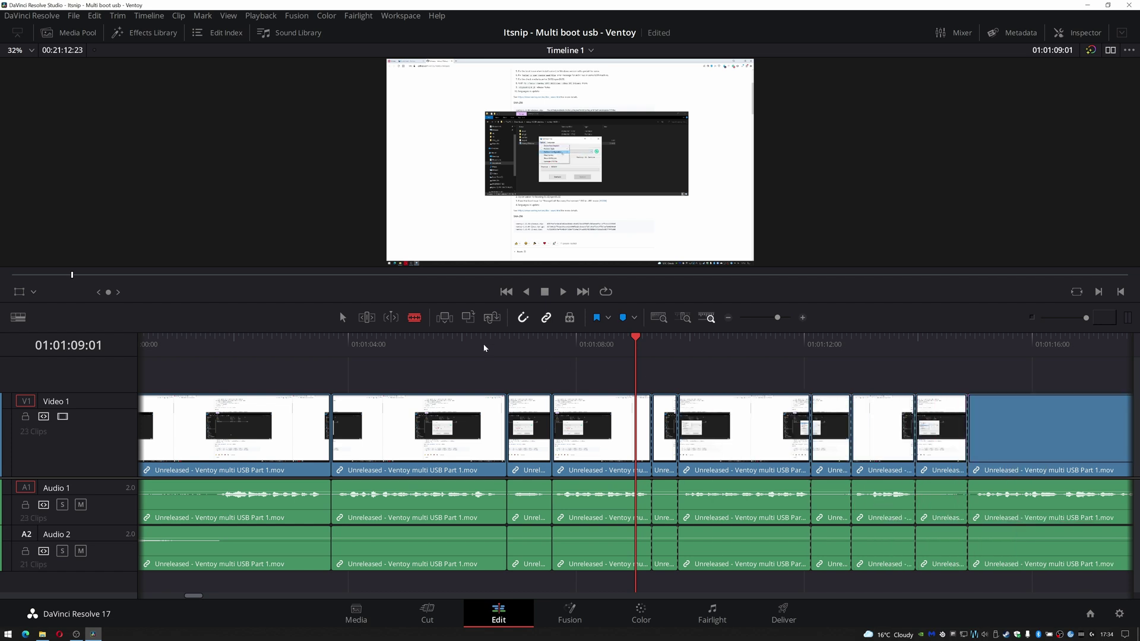
- Ripple delete the three pause segments isolated in the Part 1 clip between 01:01:09 and 01:01:15
left_click(349, 319)
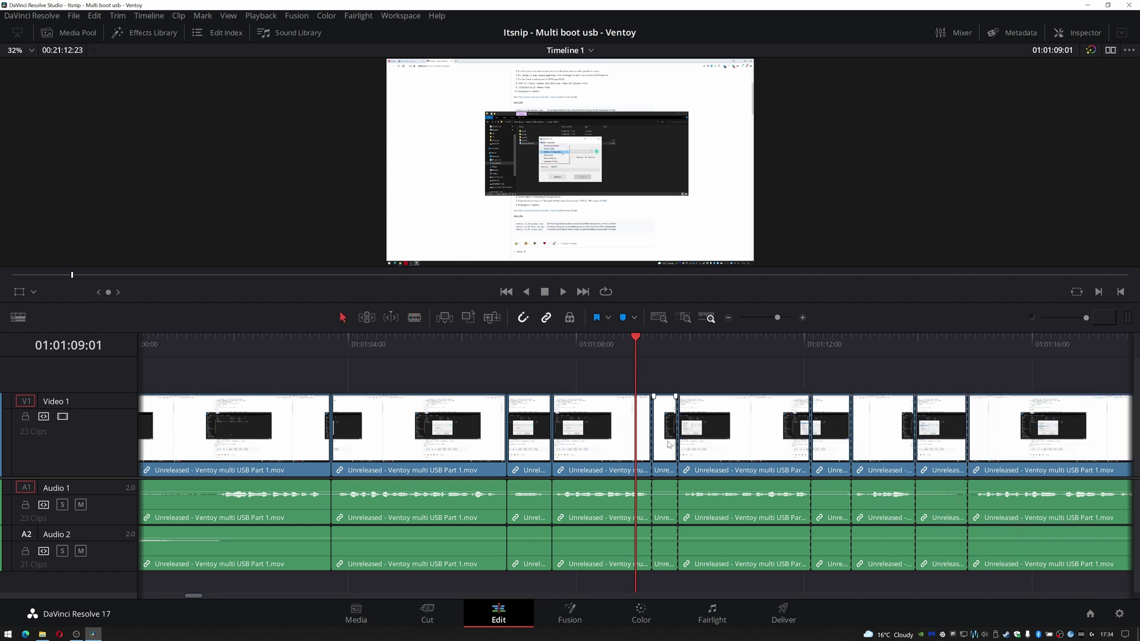
key("Delete")
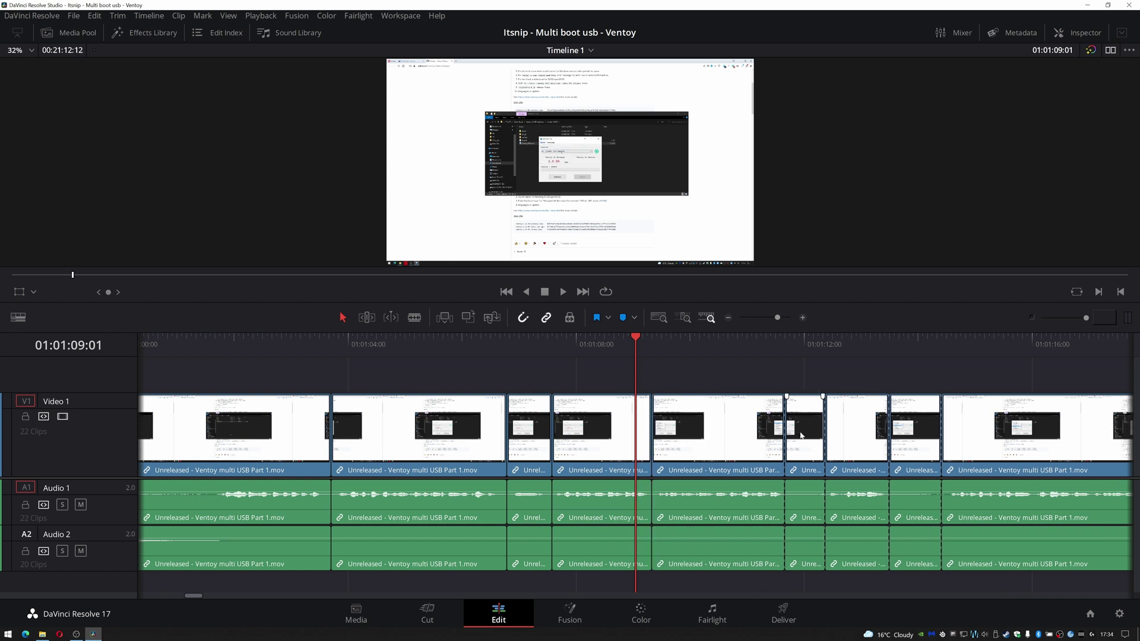
key("Delete")
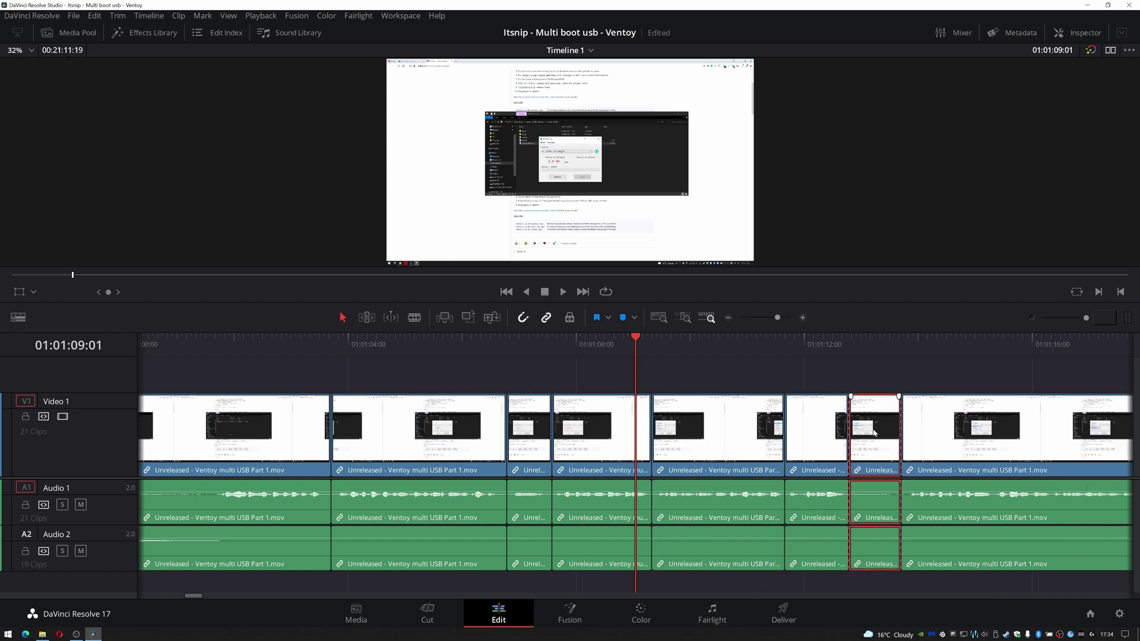
key("Delete")
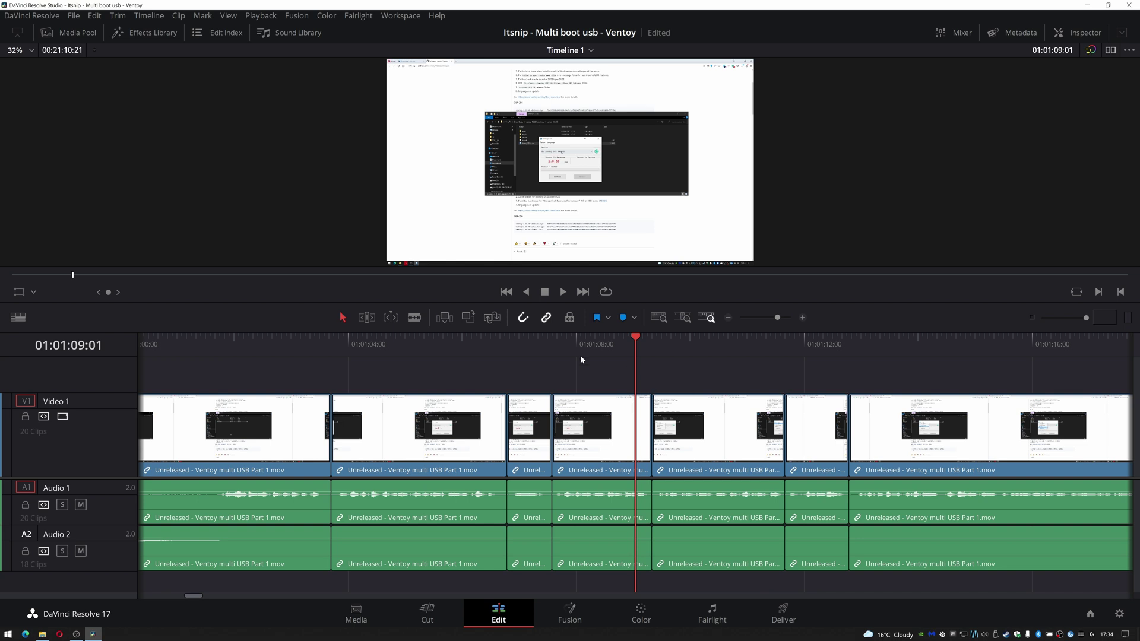
- Split the Part 1 clip at four points between 01:01:19 and 01:01:23 and ripple delete the three isolated segments
key("Up")
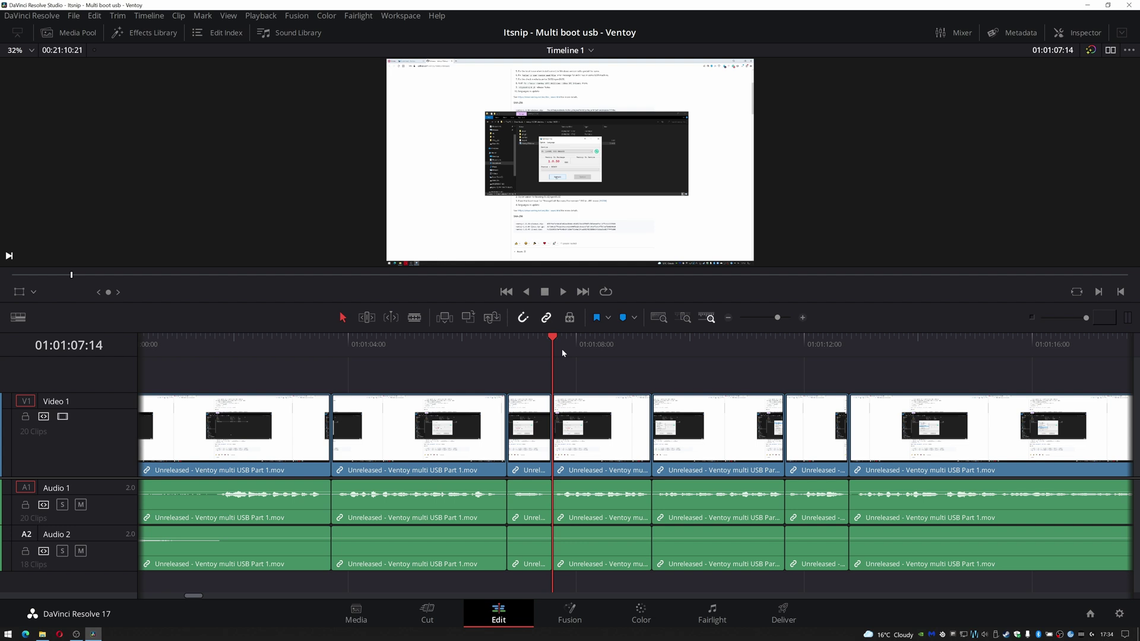
key("space")
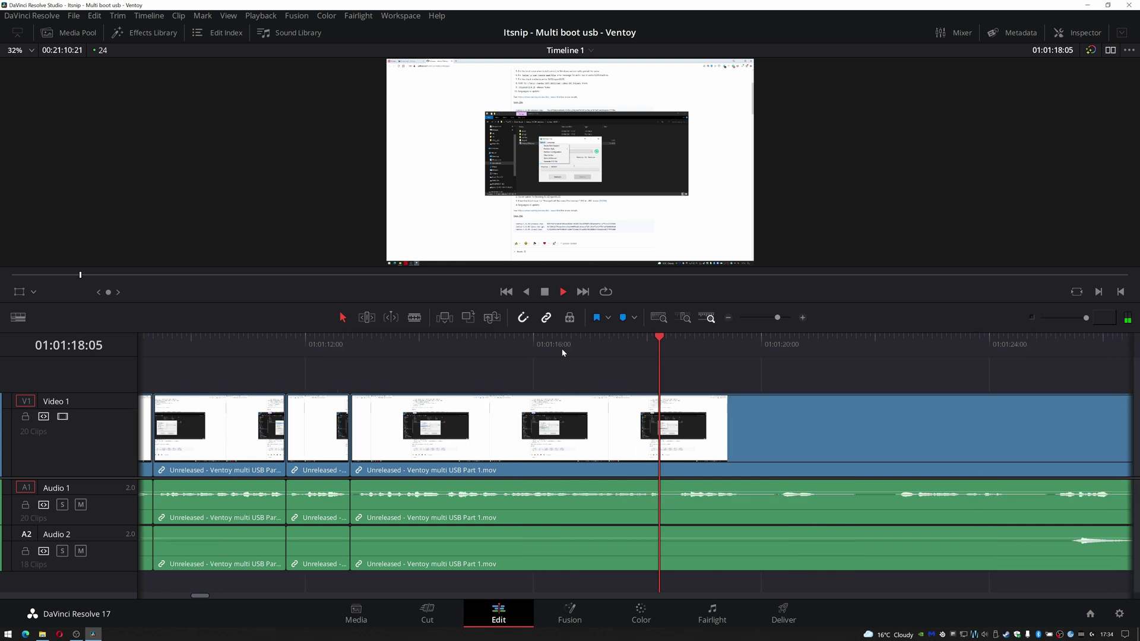
key("ctrl+b")
key("ctrl+b")
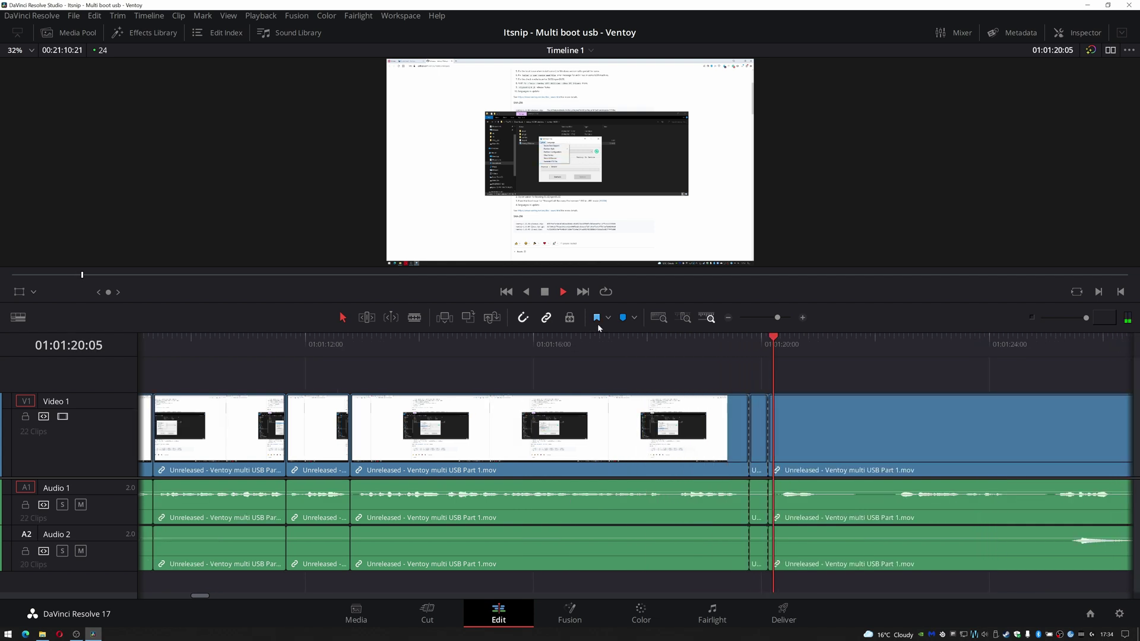
key("ctrl+b")
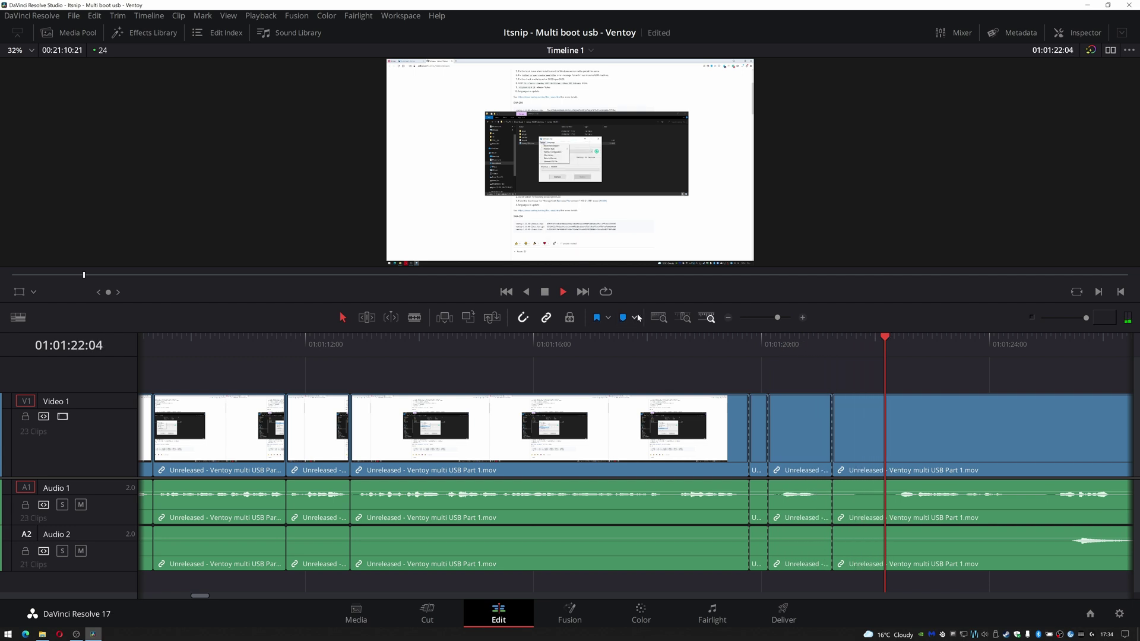
key("ctrl+b")
key("space")
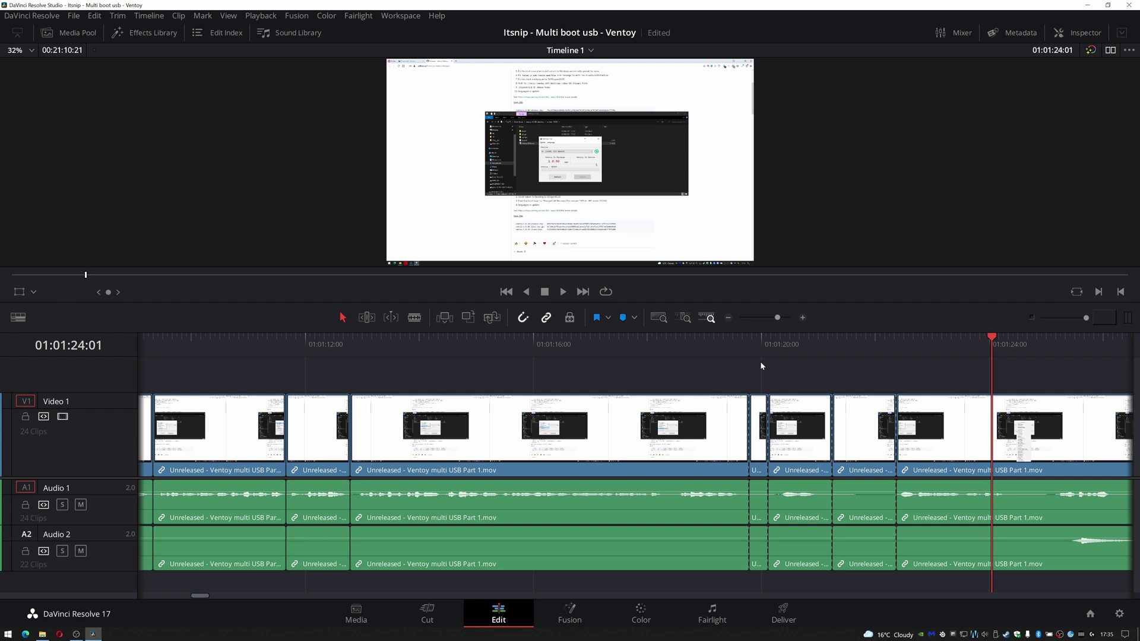
left_click_drag(760, 361, 885, 607)
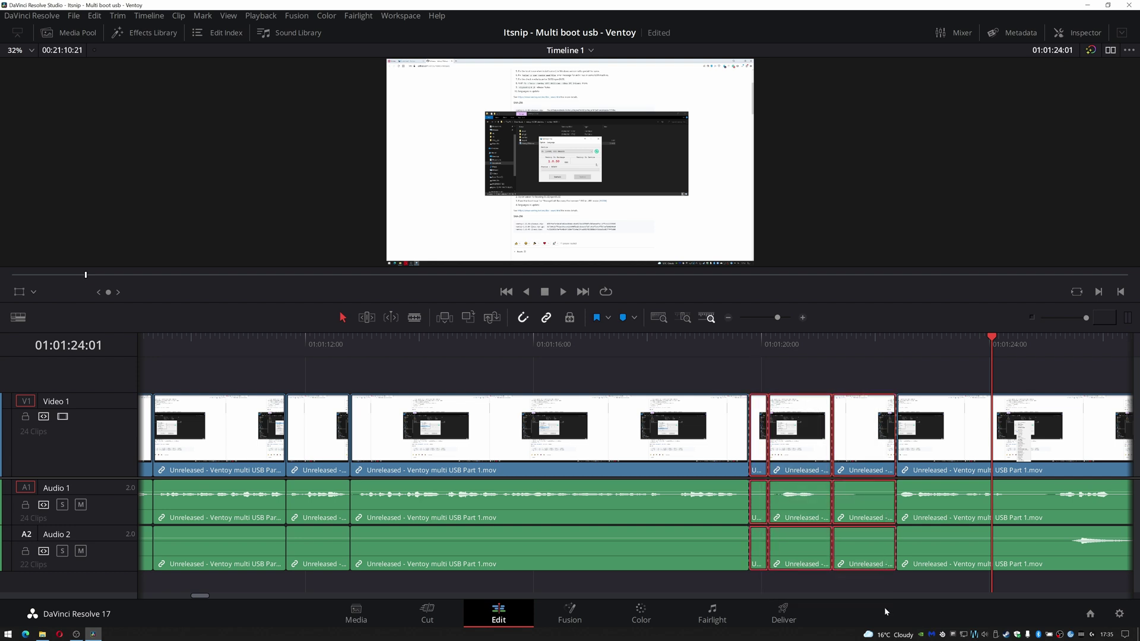
key("Delete")
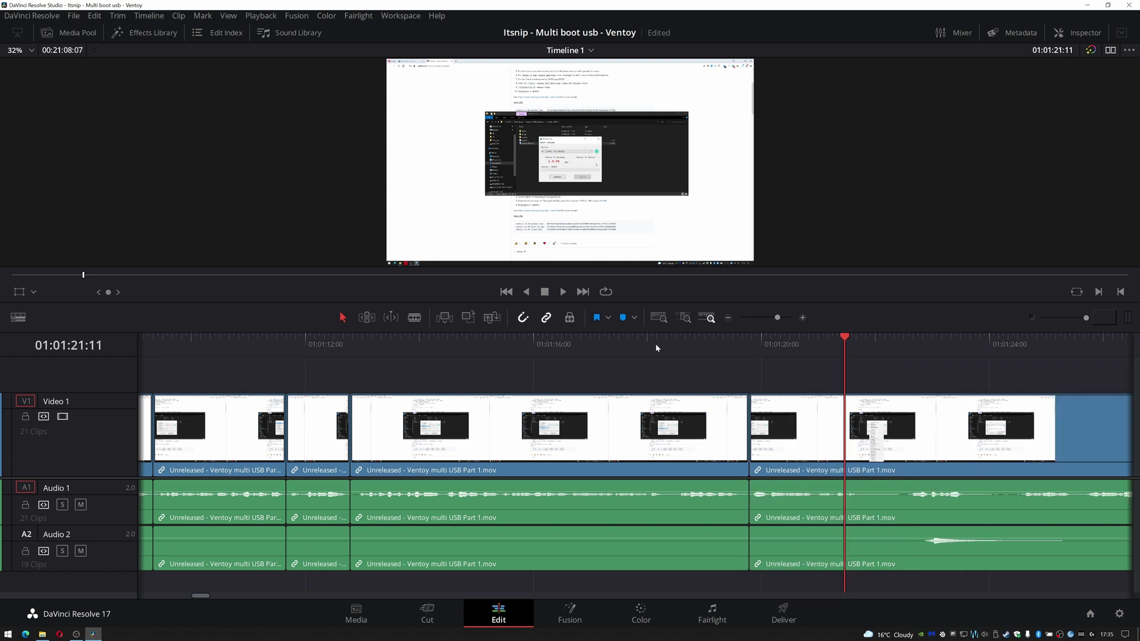
- Review the new join near 01:01:19 and split the Part 1 clip around the two pauses between 01:01:21 and 01:01:25
left_click_drag(700, 349, 670, 352)
key("space")
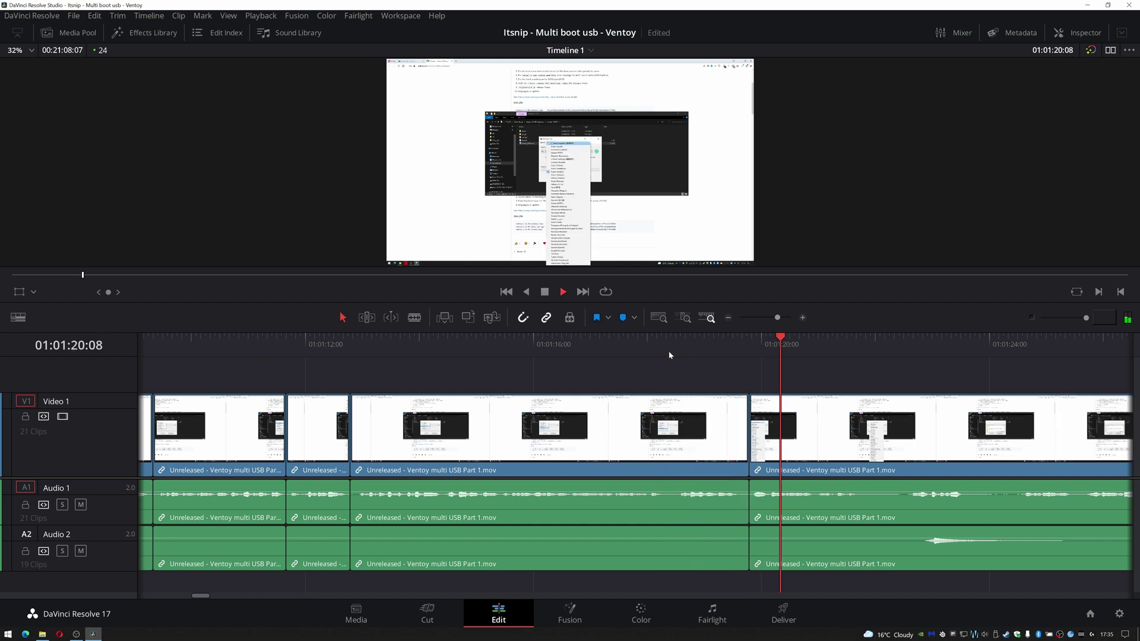
key("ctrl+b")
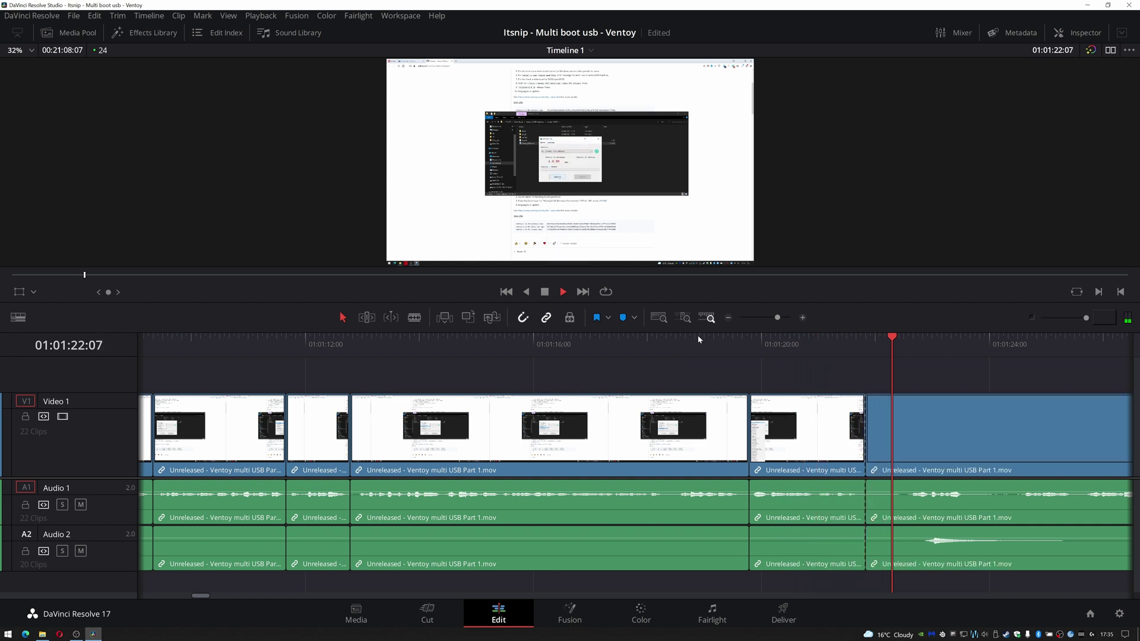
key("ctrl+b")
key("ctrl+b")
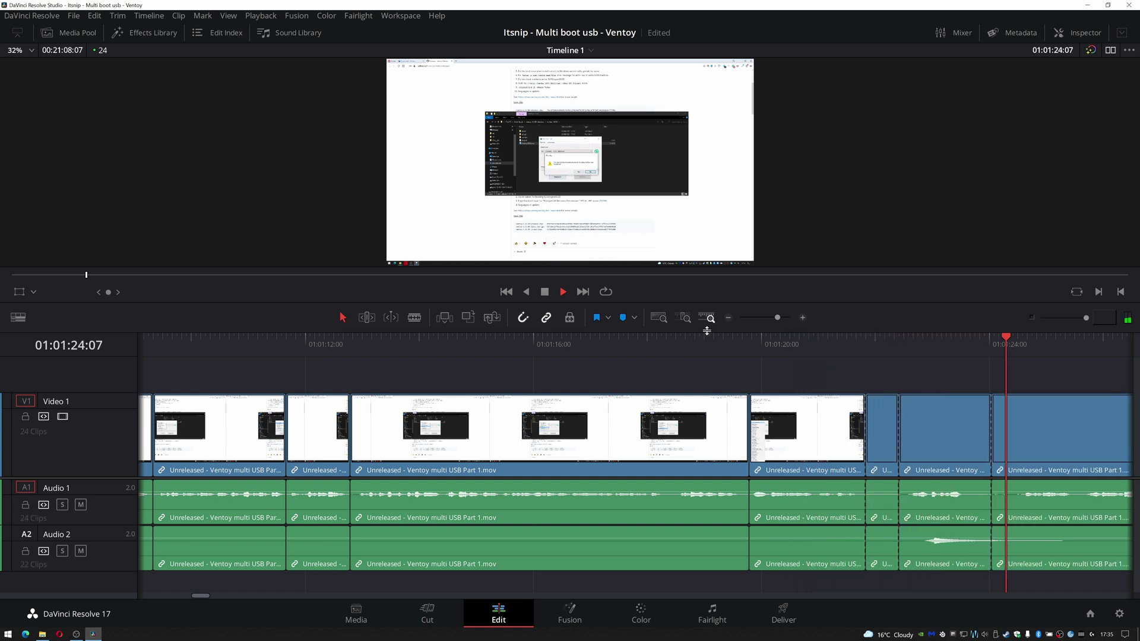
key("ctrl+b")
key("space")
- Ripple delete the short pause segment isolated just after 01:01:24 in the Part 1 clip
key("b")
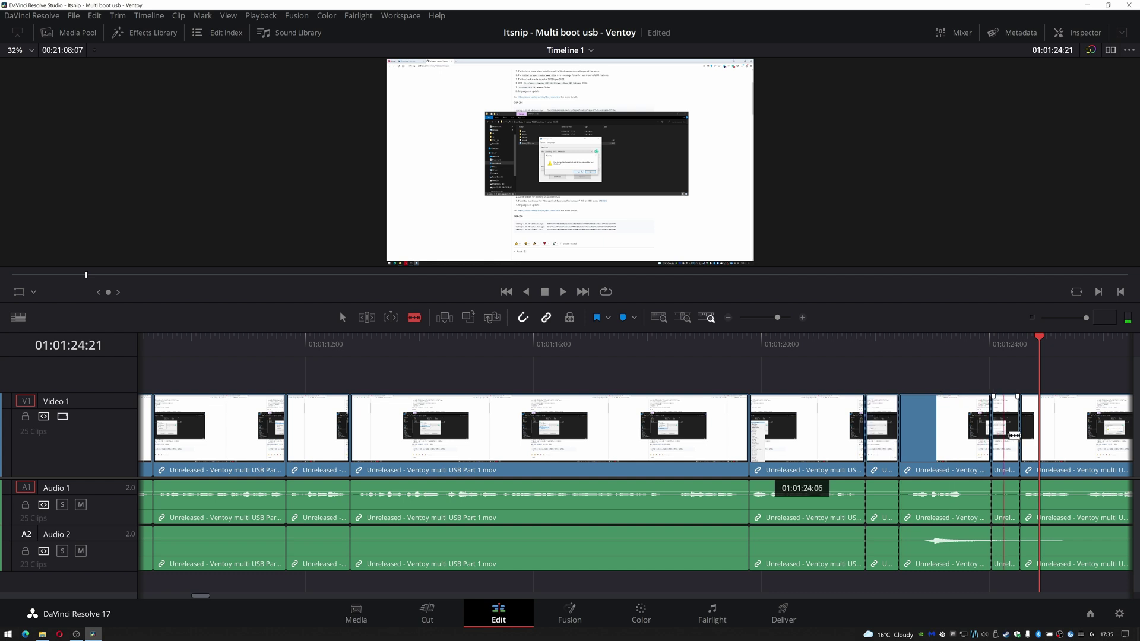
key("a")
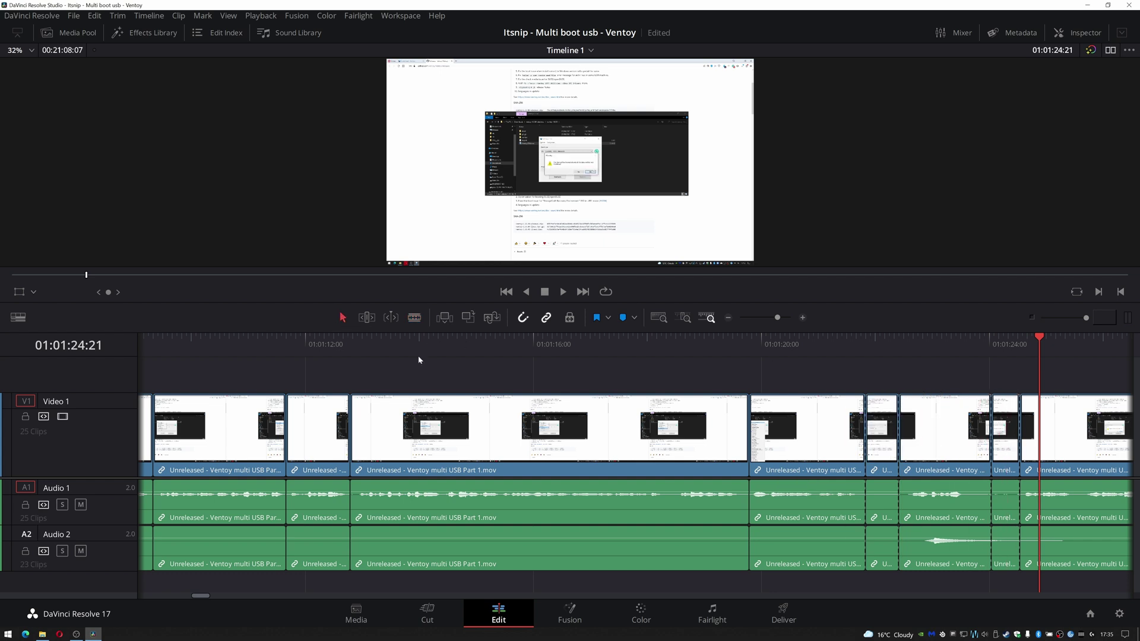
left_click(1005, 446)
key("Delete")
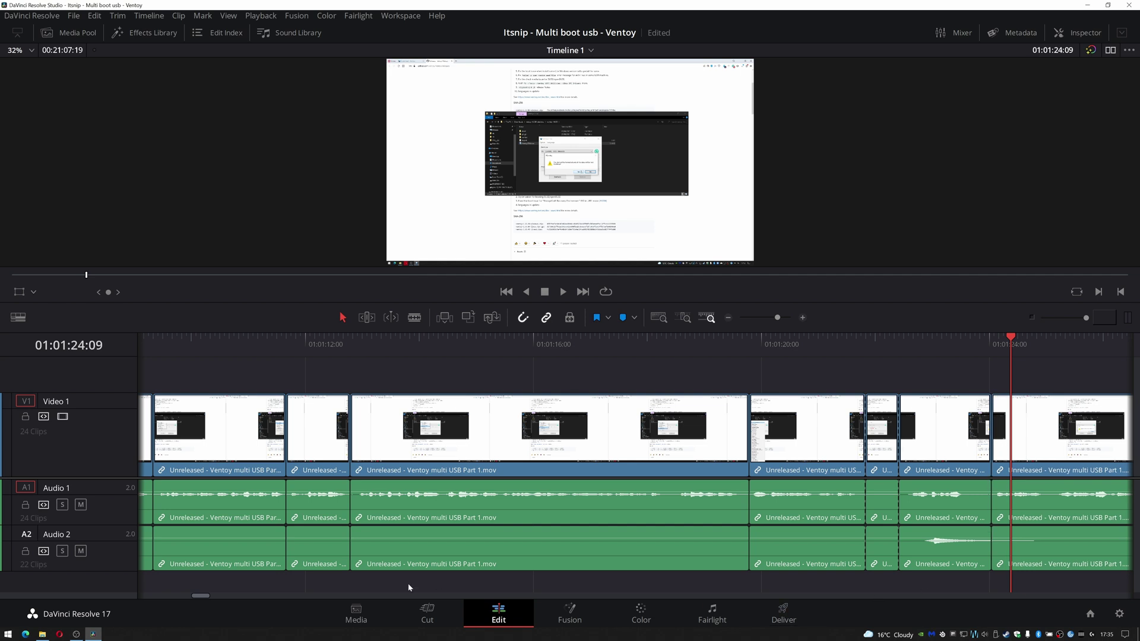
- Split the Part 1 clip at 01:01:28:20 and 01:01:30:07, and ripple delete the pause between the cuts
left_click(727, 319)
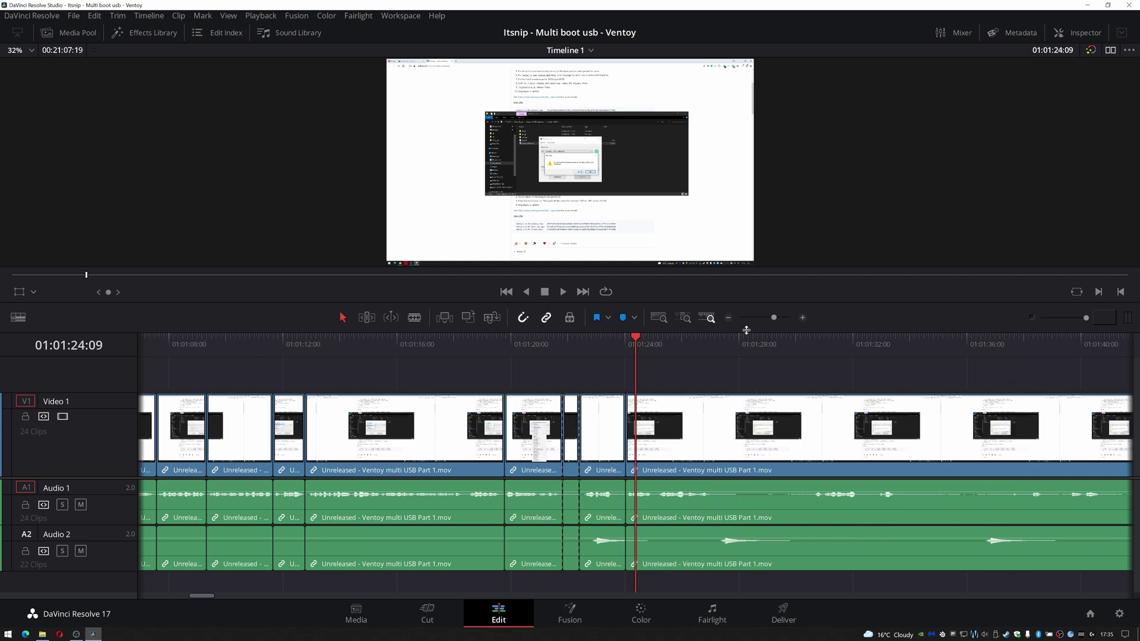
key("space")
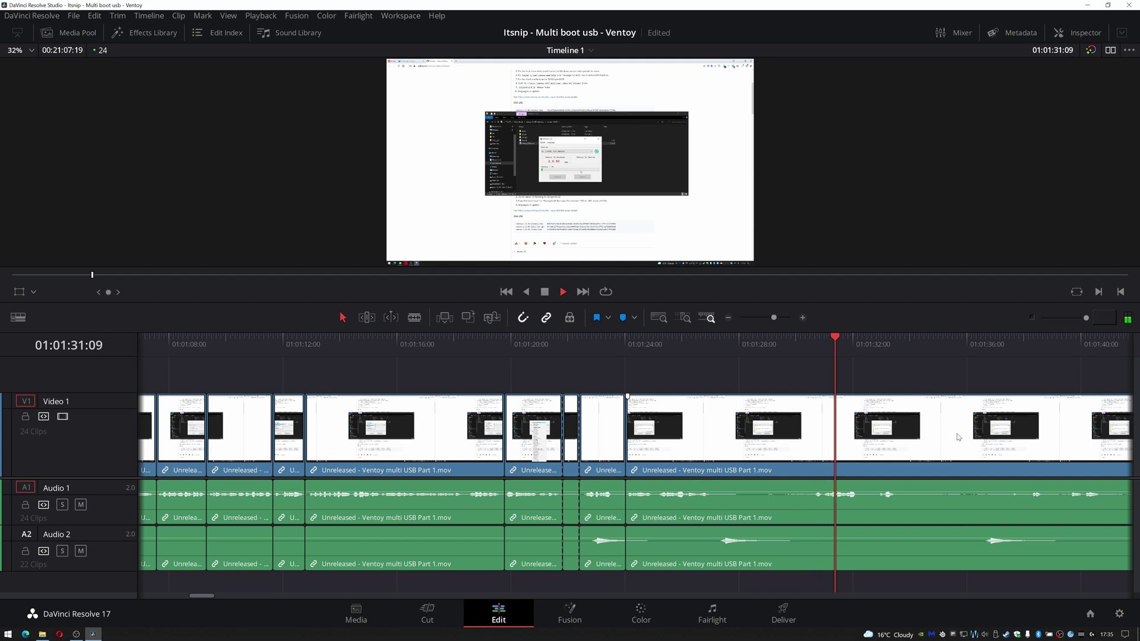
key("space")
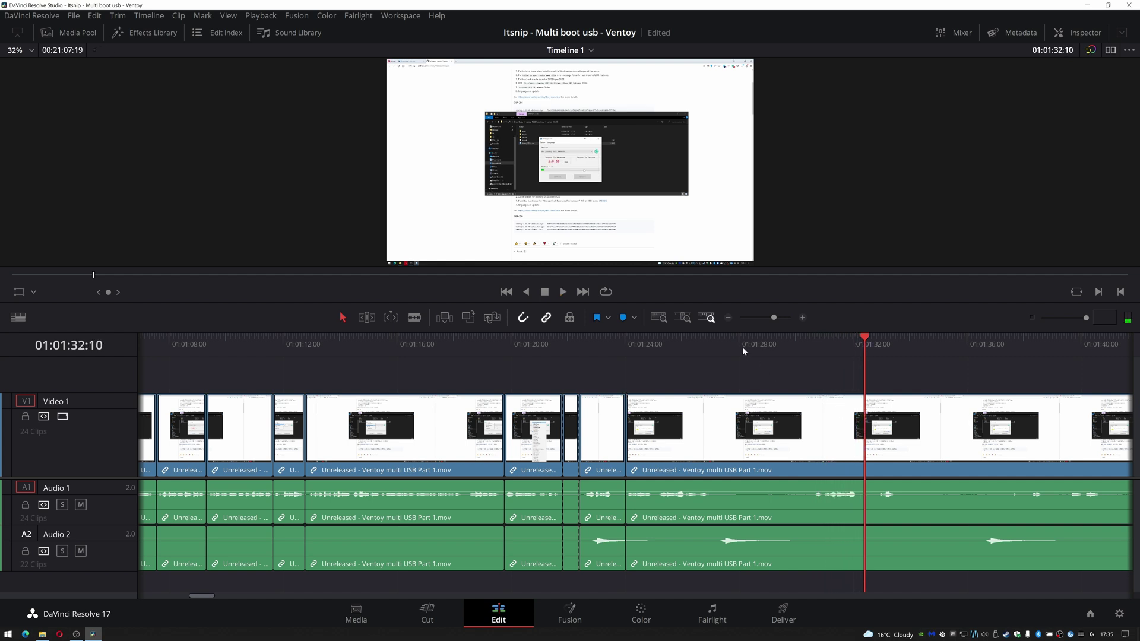
left_click_drag(749, 346, 805, 356)
key("ctrl+b")
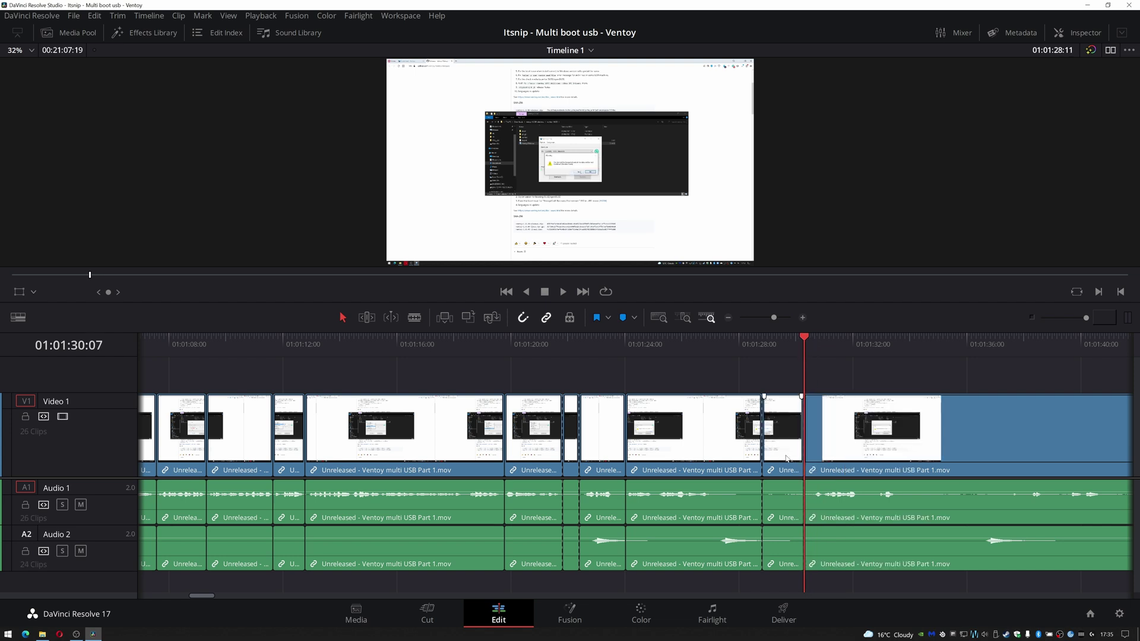
key("Up")
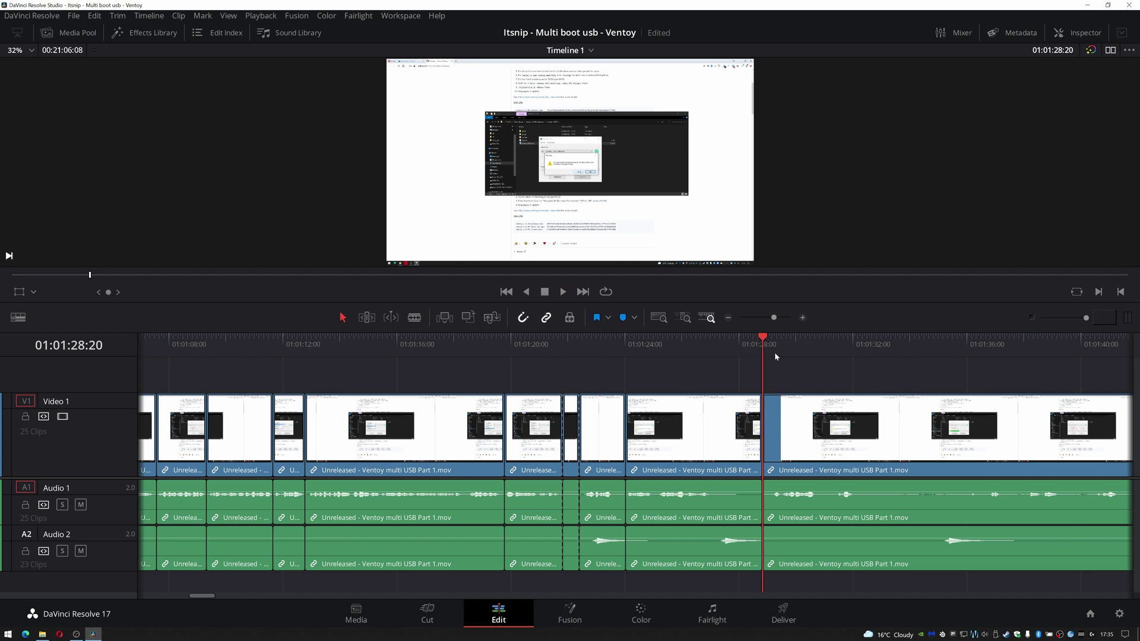
- Split the Part 1 clip around the silence from about 01:01:32 to 01:01:35 and ripple delete that segment
key("space")
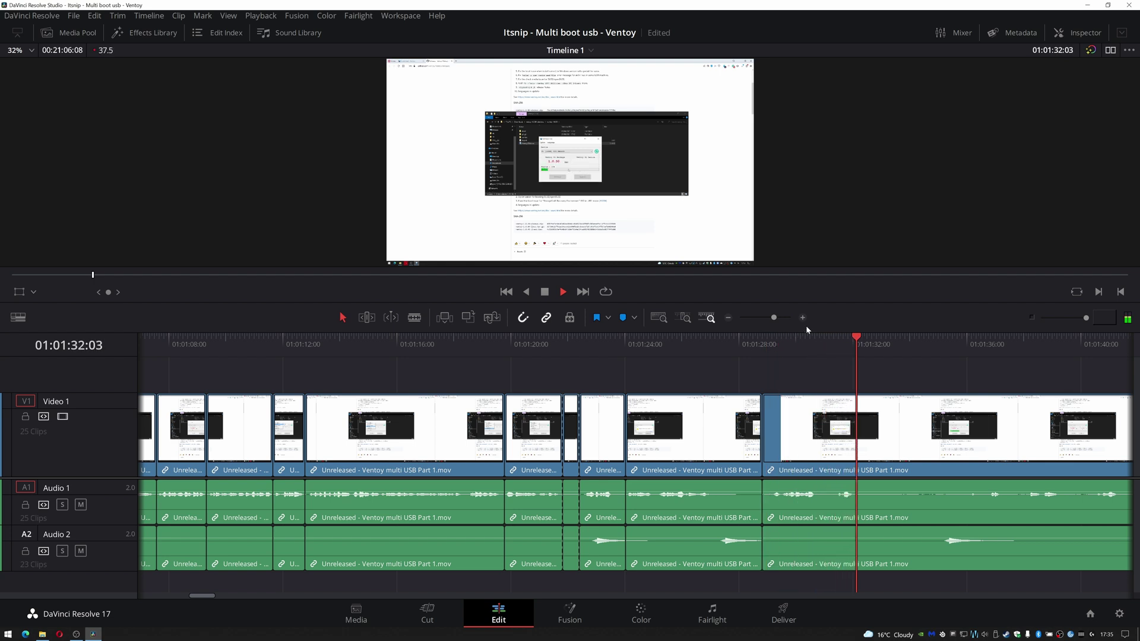
key("ctrl+b")
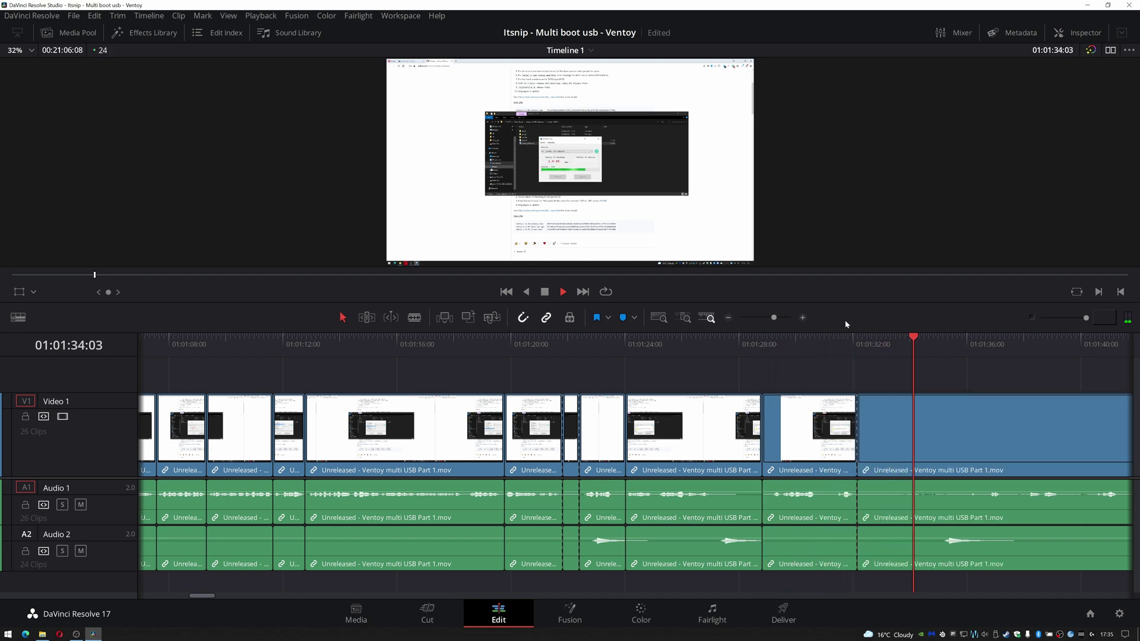
key("ctrl+b")
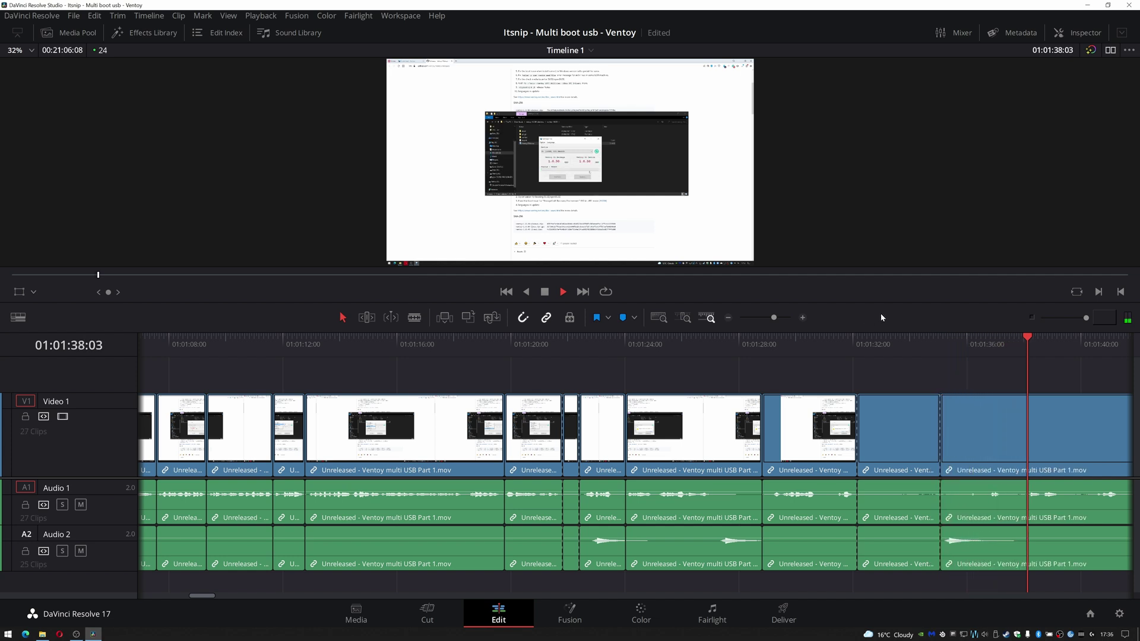
key("space")
left_click(897, 447)
key("Delete")
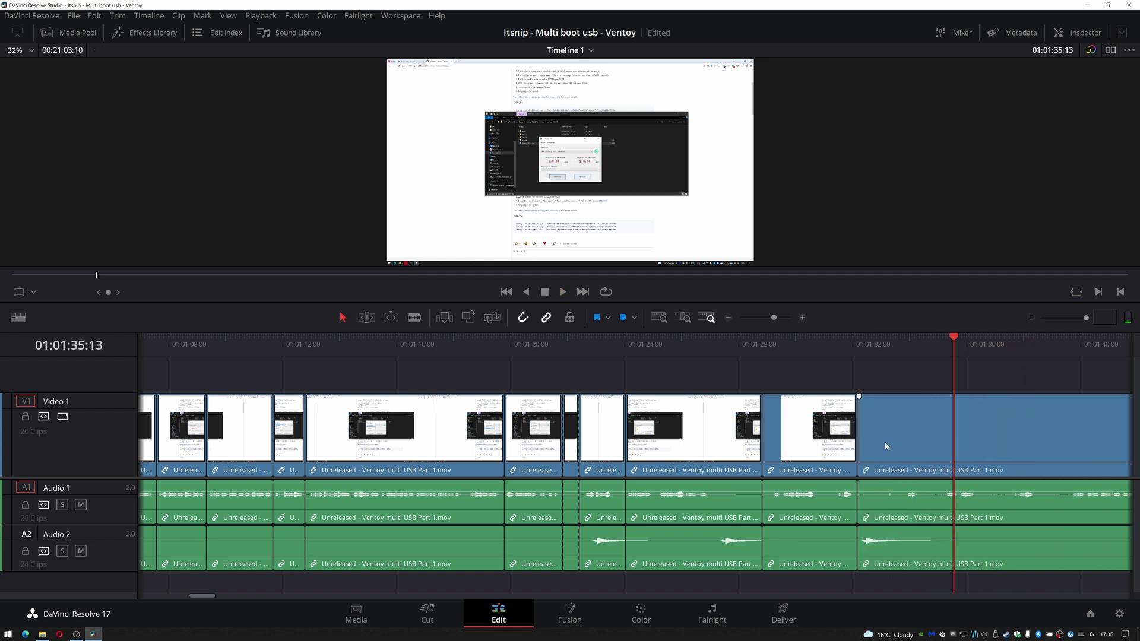
- Continue playback from 01:01:35:13 and split the Part 1 clip at both ends of the short pause between 01:01:48 and 01:01:49
key("space")
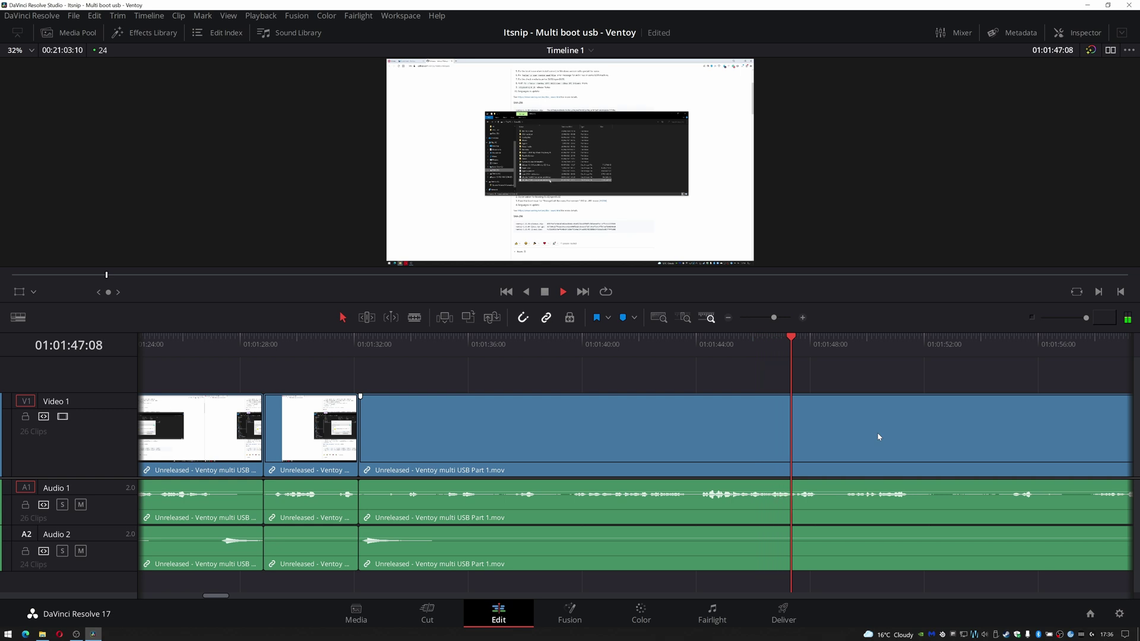
key("ctrl+b")
key("ctrl+b")
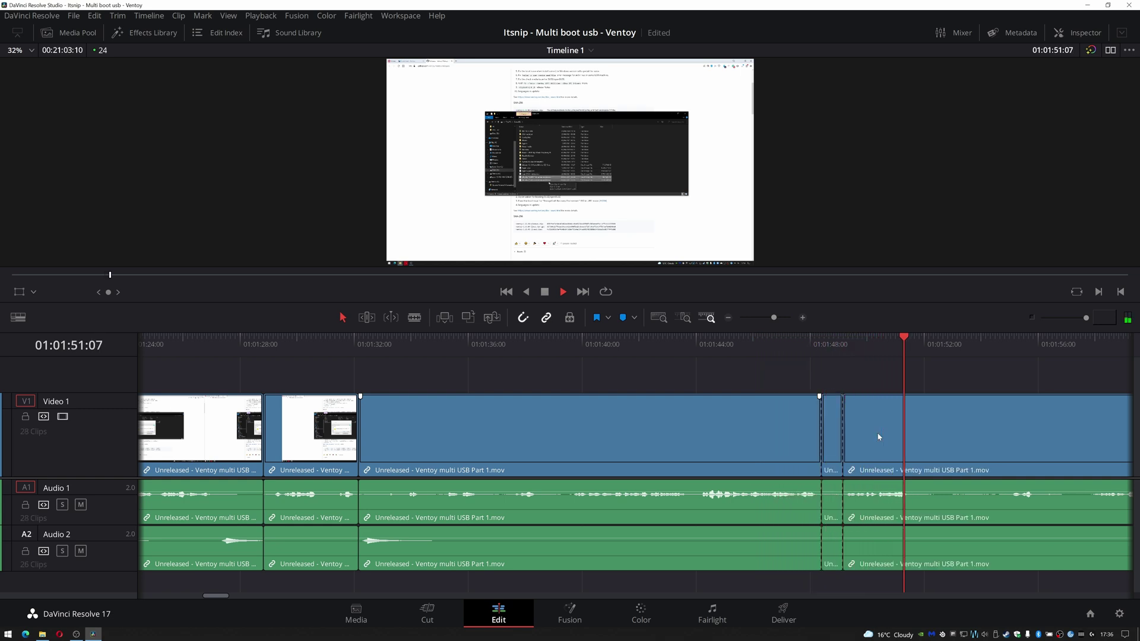
- Stop playback, step back to 01:01:51:14 where the speech ends, and split the Part 1 clip there
key("space")
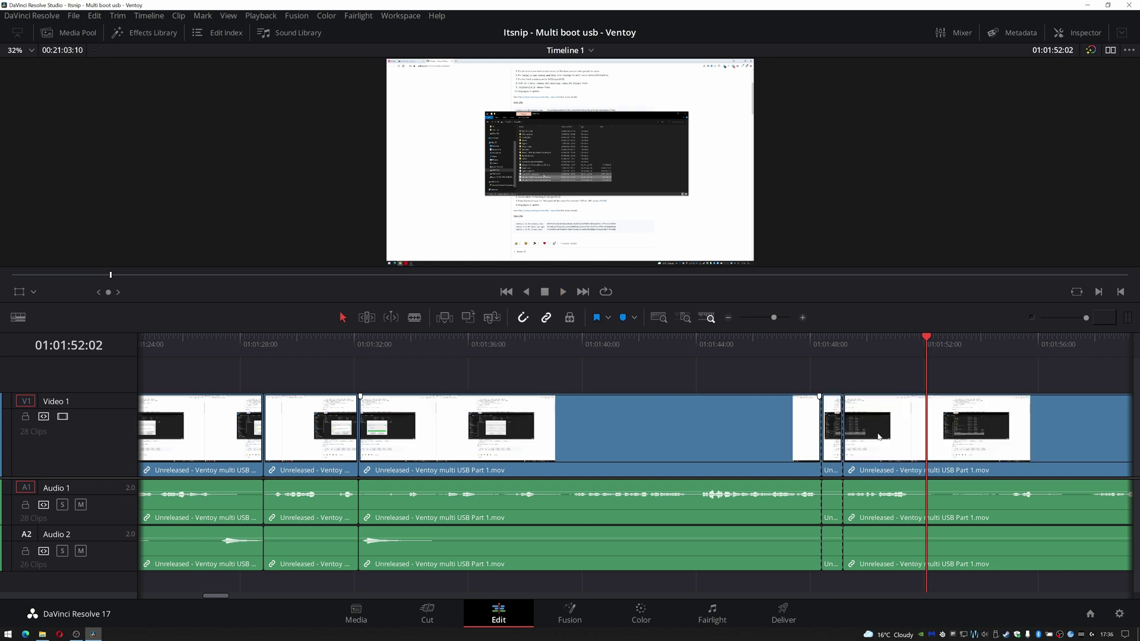
key("Left")
key("Left")
key("Left")
key("Left")
key("Left")
key("Left")
key("Left")
key("Left")
key("Left")
key("Left")
key("Left")
key("Left")
key("Left")
key("Left")
key("Left")
key("ctrl+b")
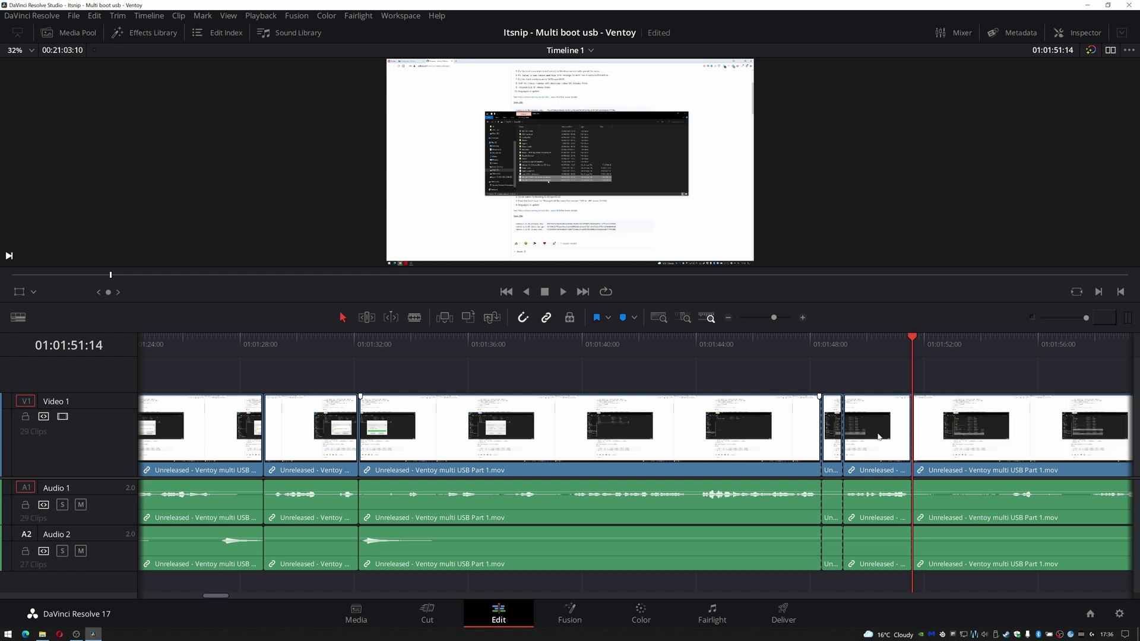
key("space")
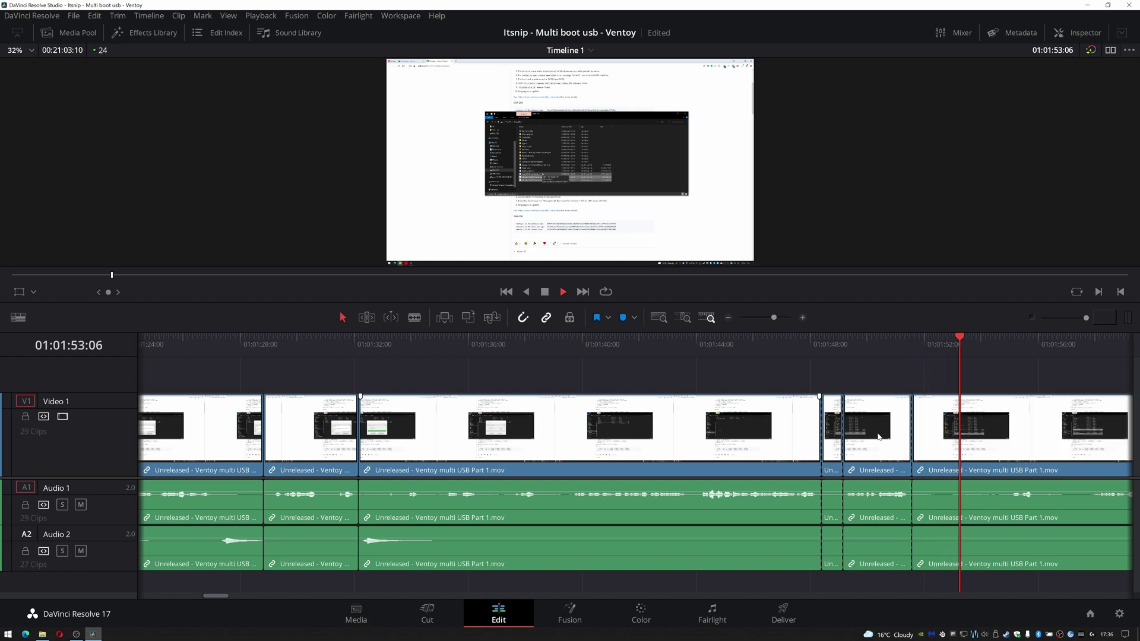
key("ctrl+b")
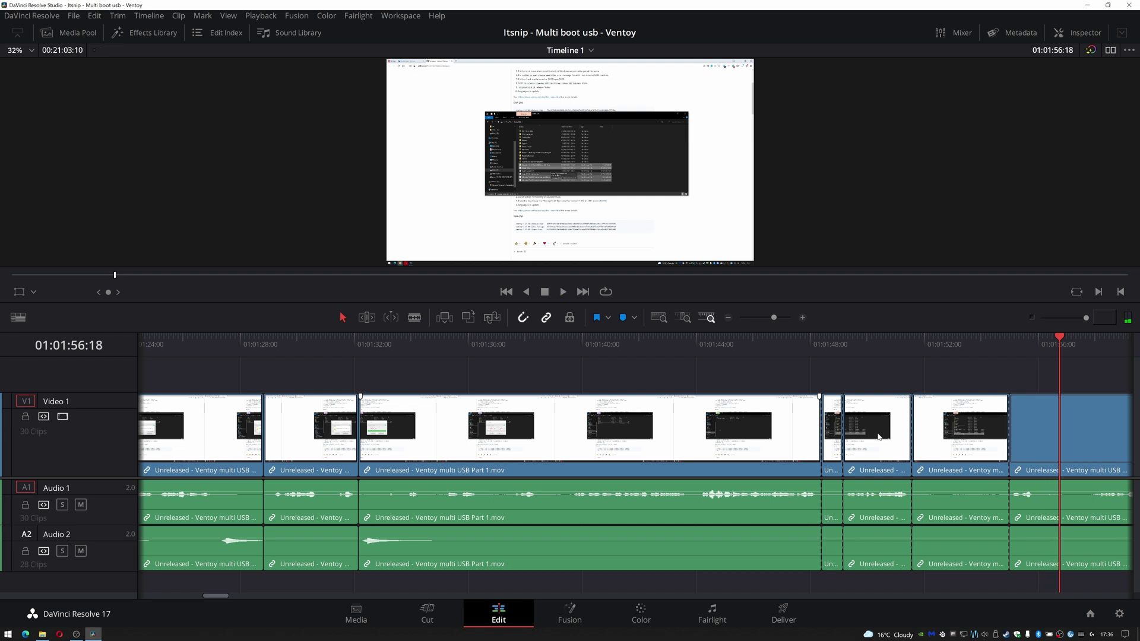
key("ctrl+z")
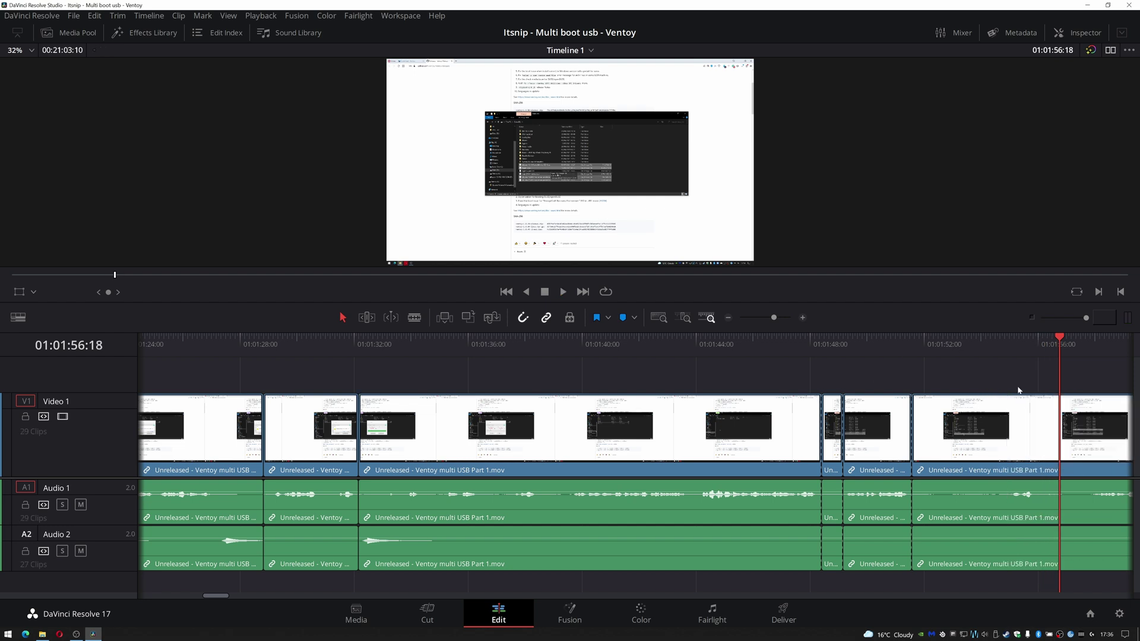
- Replay from just after the 01:01:51:14 cut and split the Part 1 clip just after 01:02:12
left_click(918, 340)
key("space")
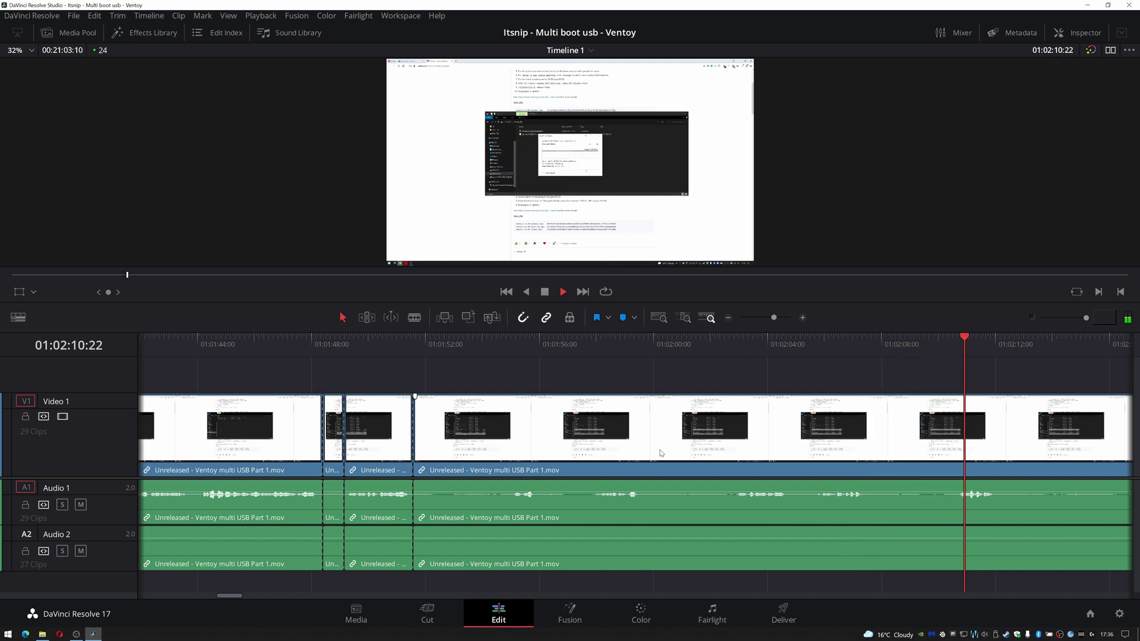
key("ctrl+b")
key("space")
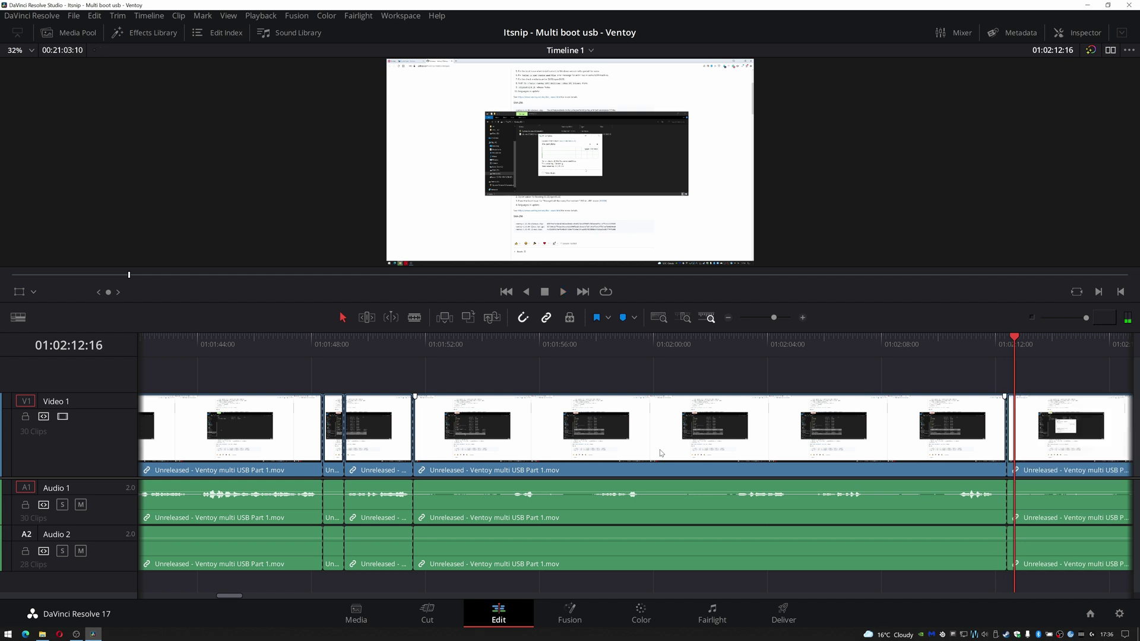
- Find where speech resumes after the long silence near the end of Part 1 and split the clip at 01:11:56:20
left_click(728, 318)
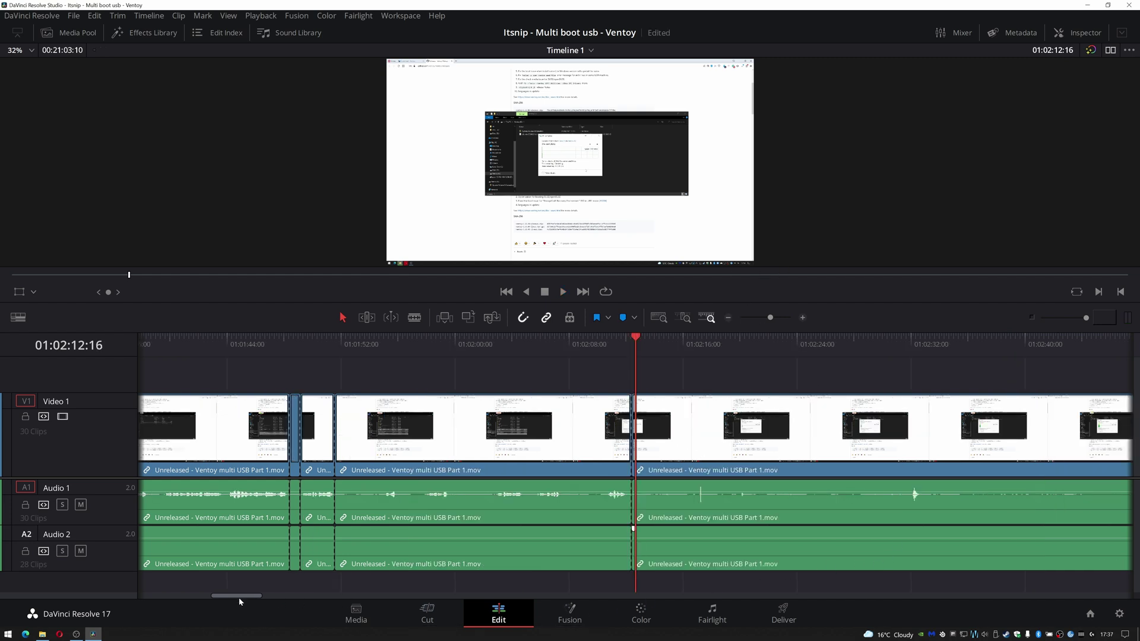
left_click_drag(241, 600, 481, 597)
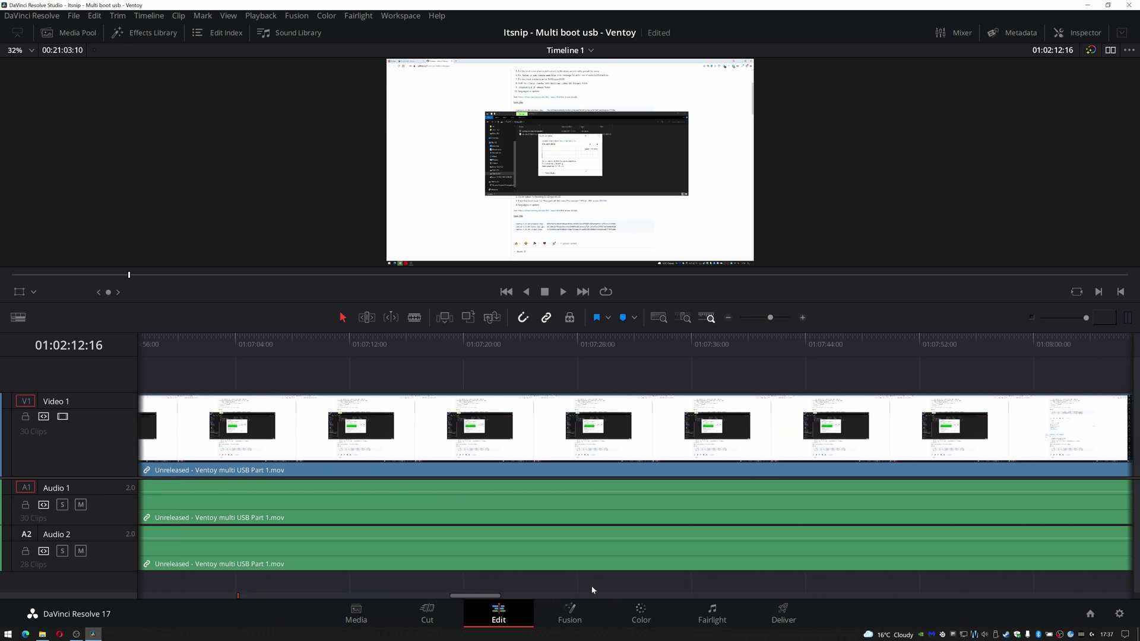
left_click(728, 318)
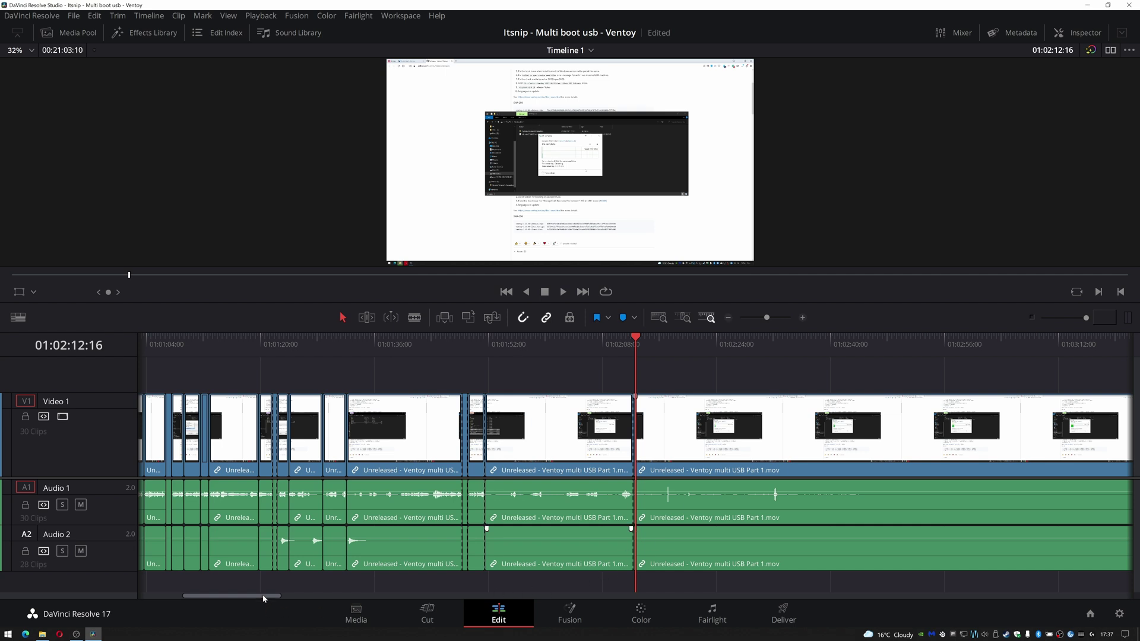
left_click_drag(264, 598, 707, 582)
left_click(714, 347)
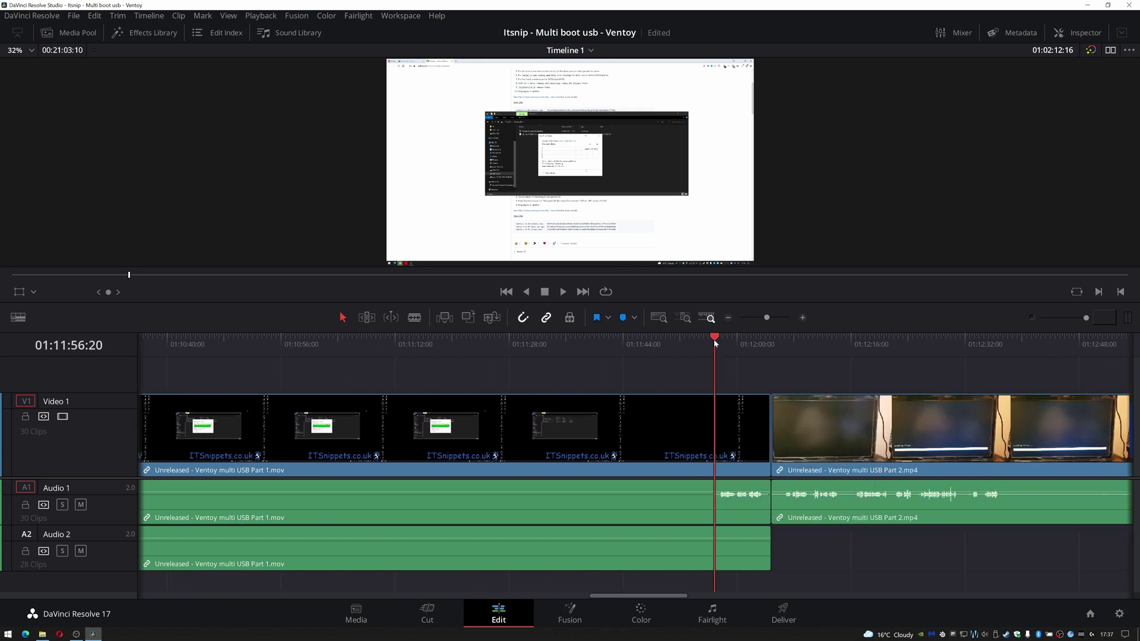
key("ctrl+b")
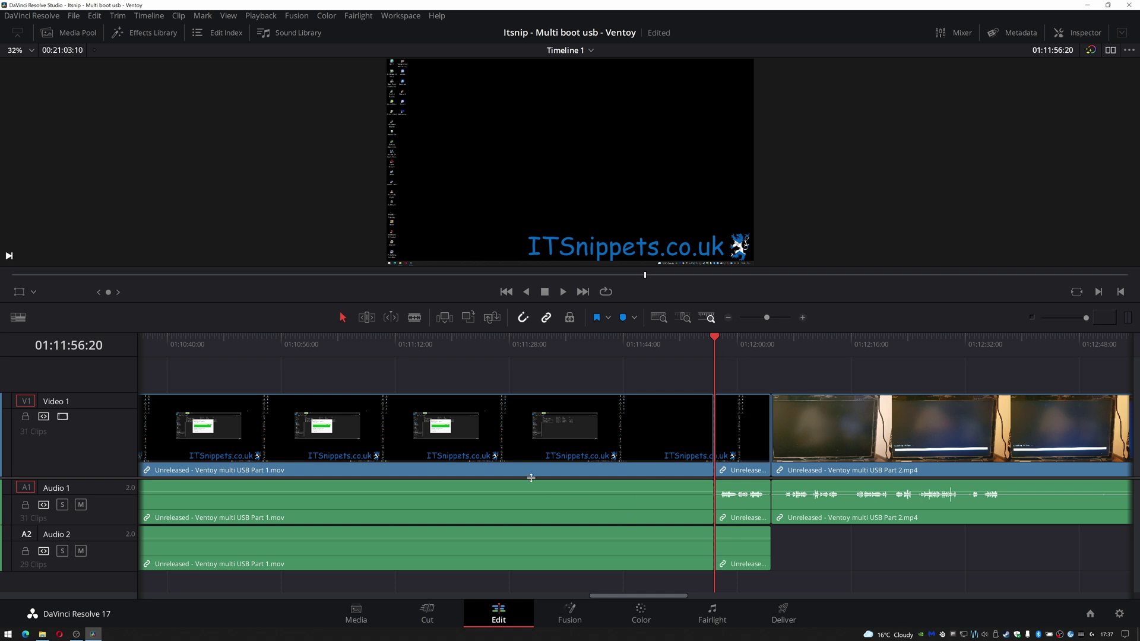
- Change the speed of the long silent Part 1 segment to 800% with Retime Controls and delete the gap left after it
left_click(546, 446)
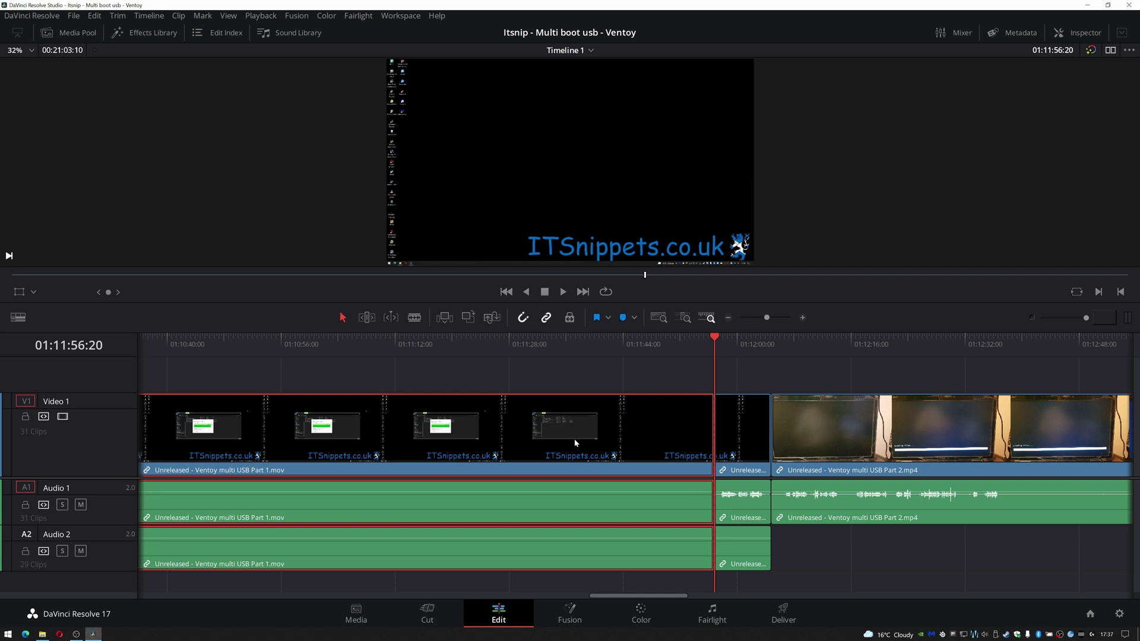
right_click(572, 443)
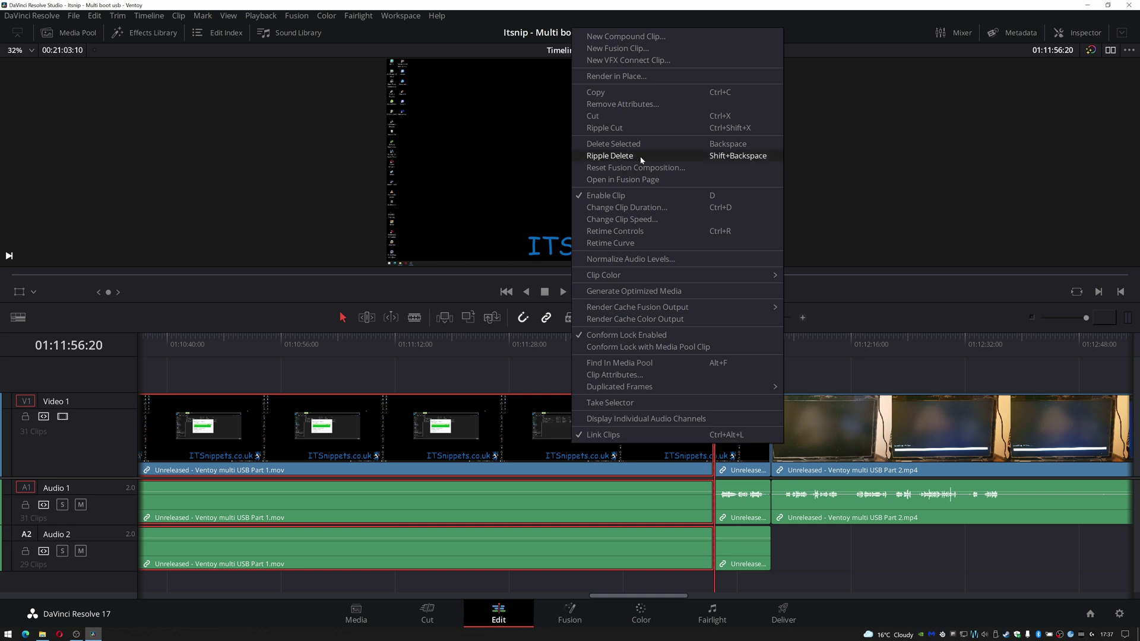
left_click(650, 230)
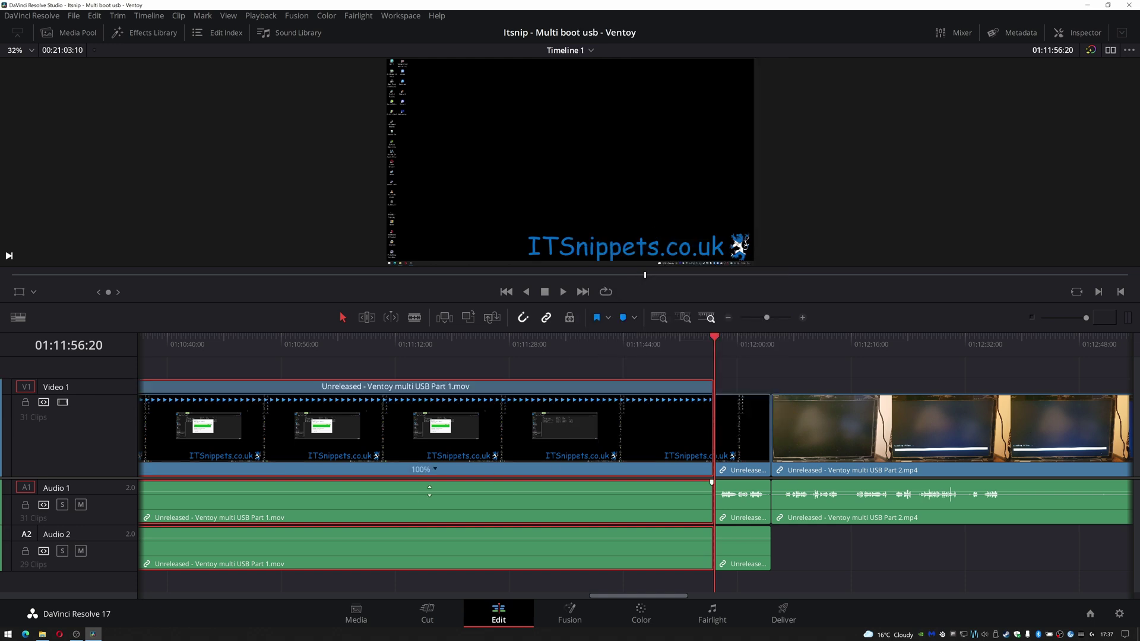
left_click(436, 470)
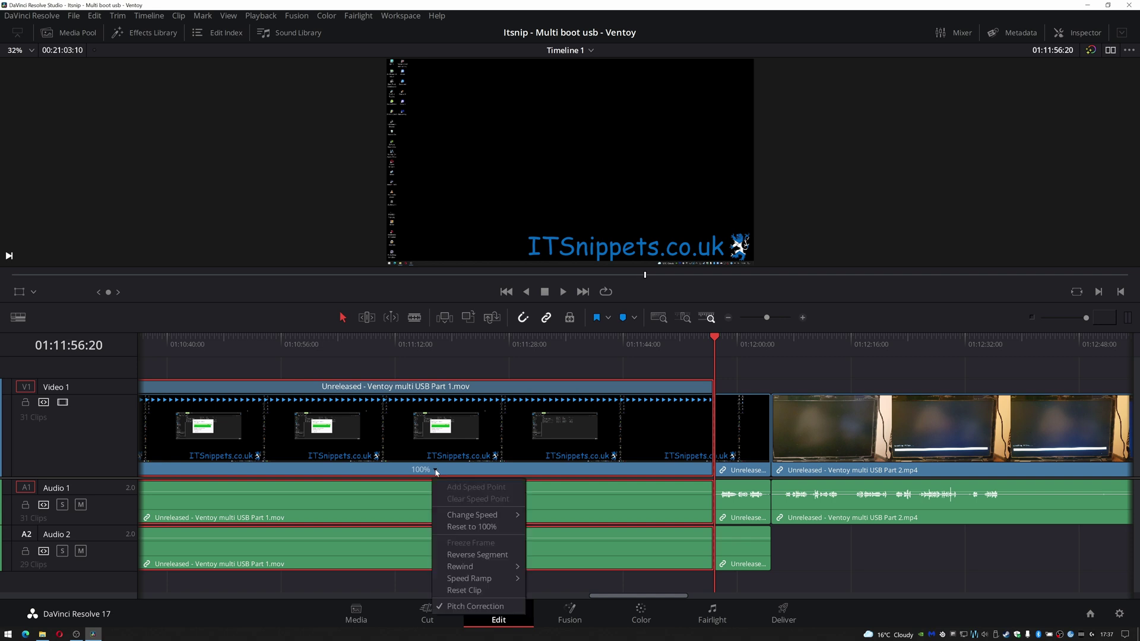
mouse_move(498, 517)
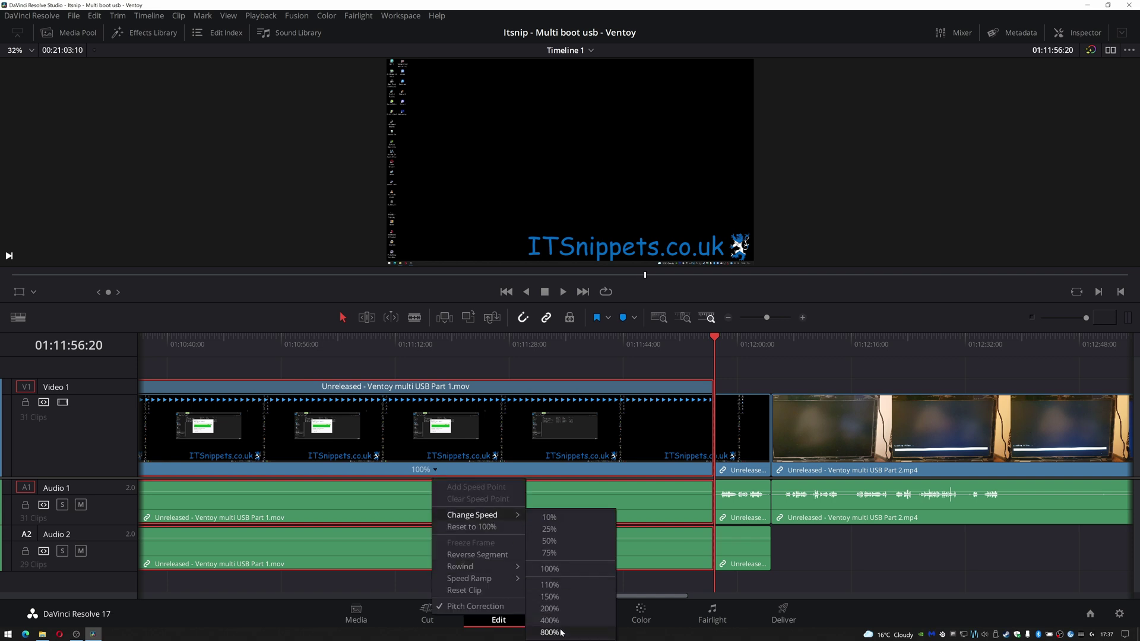
left_click(560, 632)
left_click(625, 432)
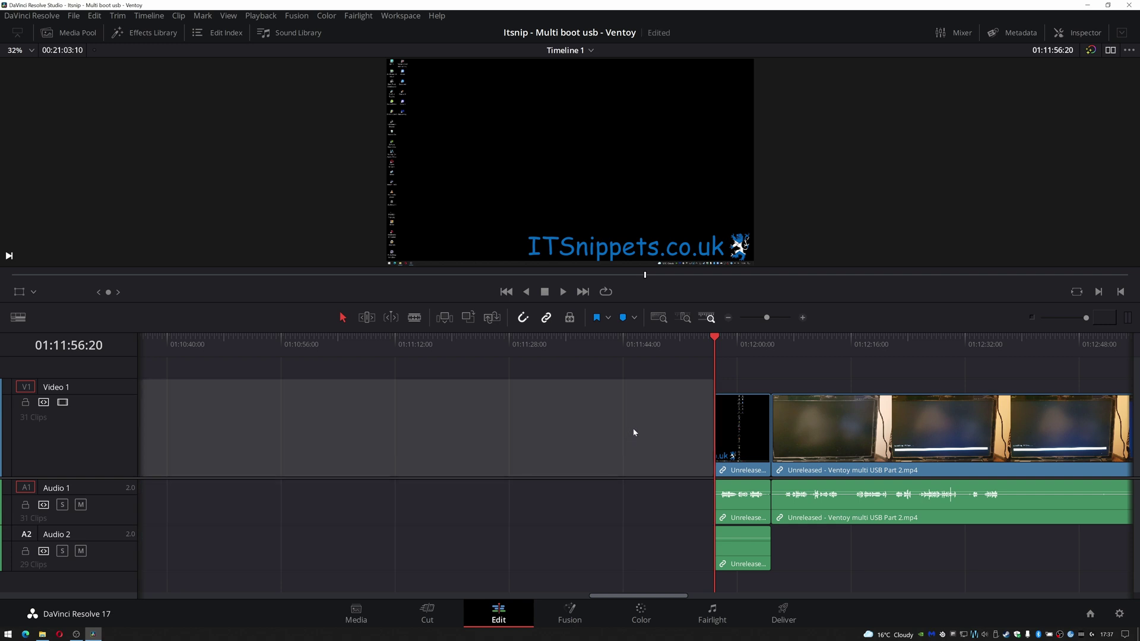
key("Delete")
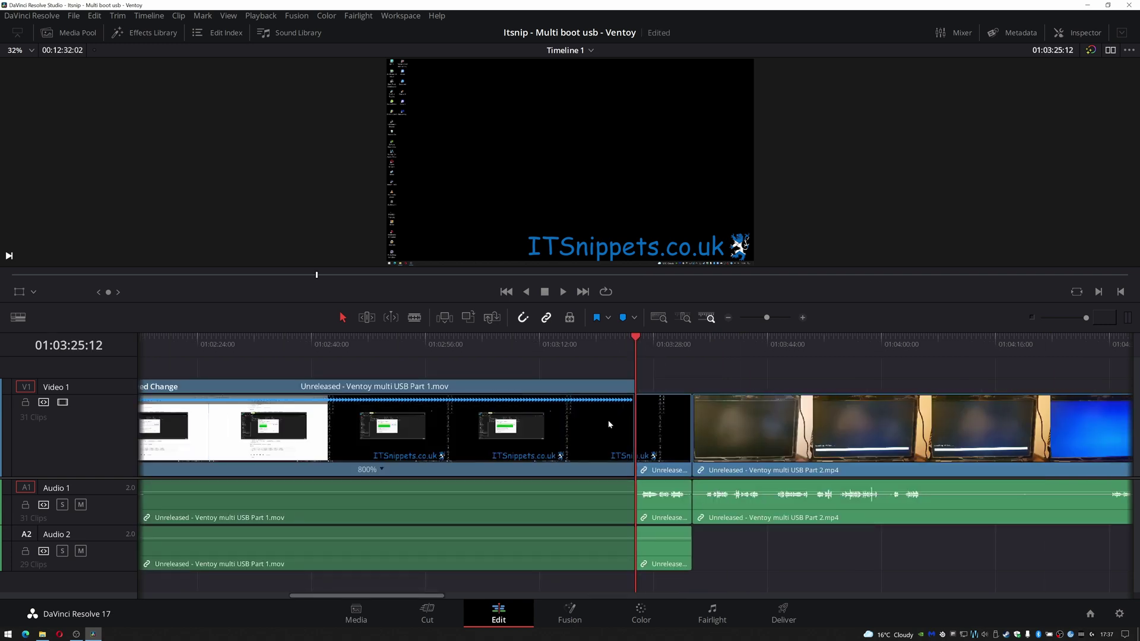
- Check both ends of the sped-up Part 1 segment and turn its volume down on Audio 1 and Audio 2
left_click(729, 318)
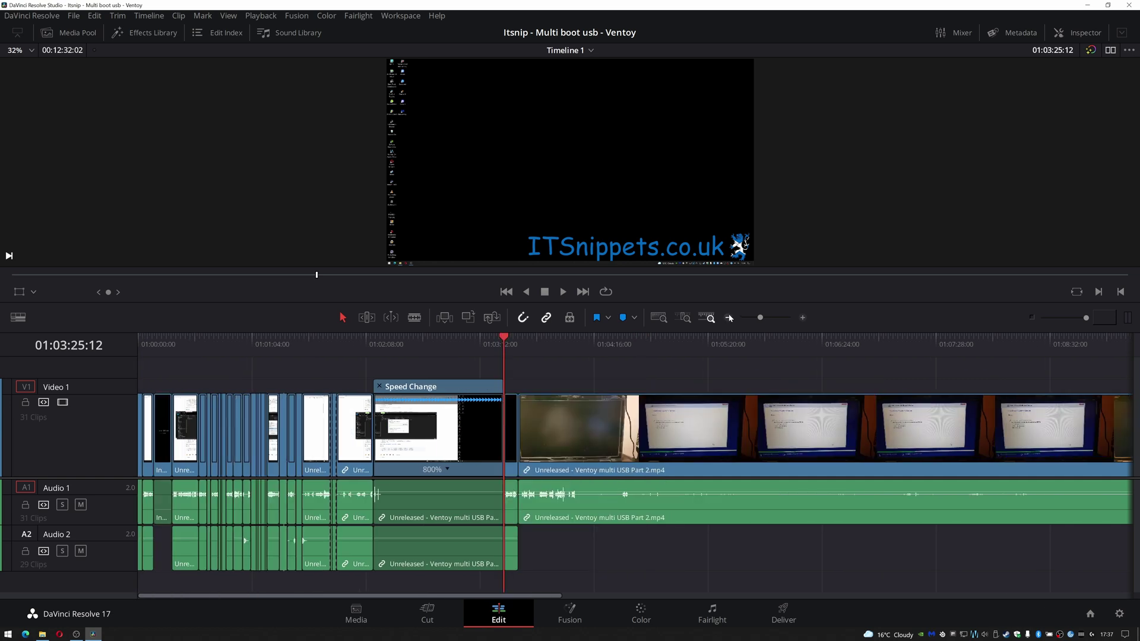
left_click(374, 340)
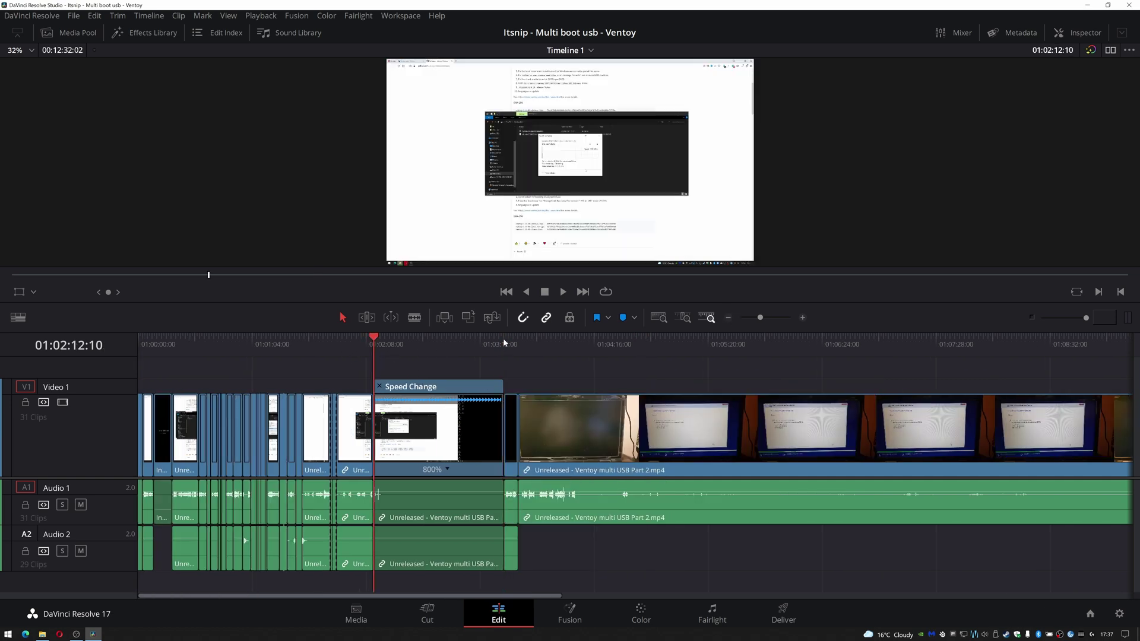
left_click(504, 342)
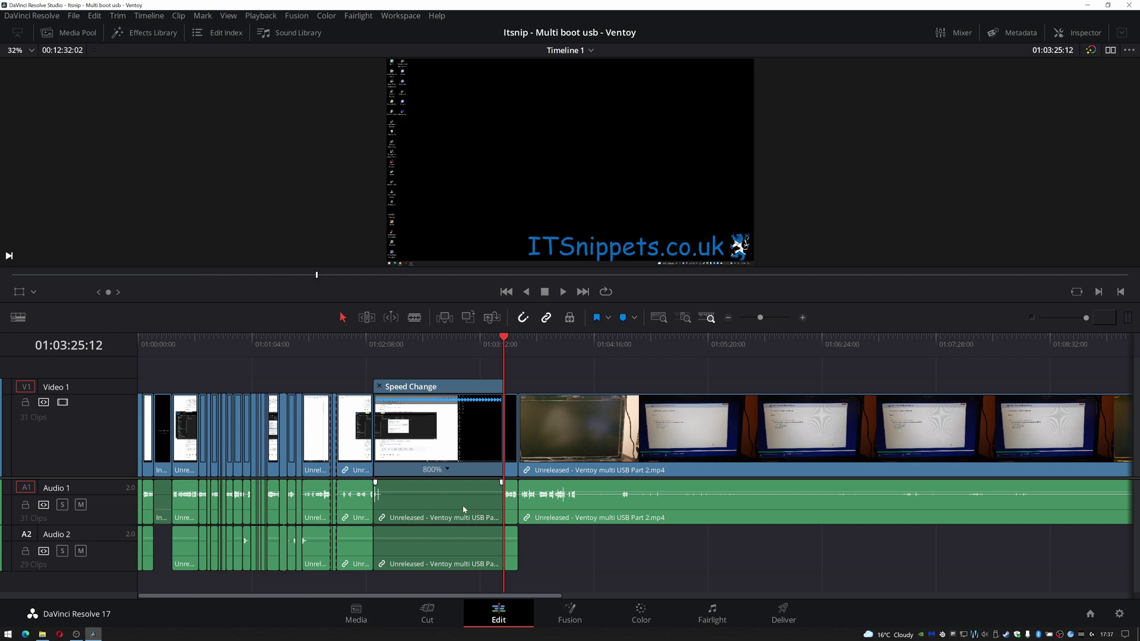
left_click_drag(423, 538, 437, 578)
left_click_drag(437, 490, 441, 557)
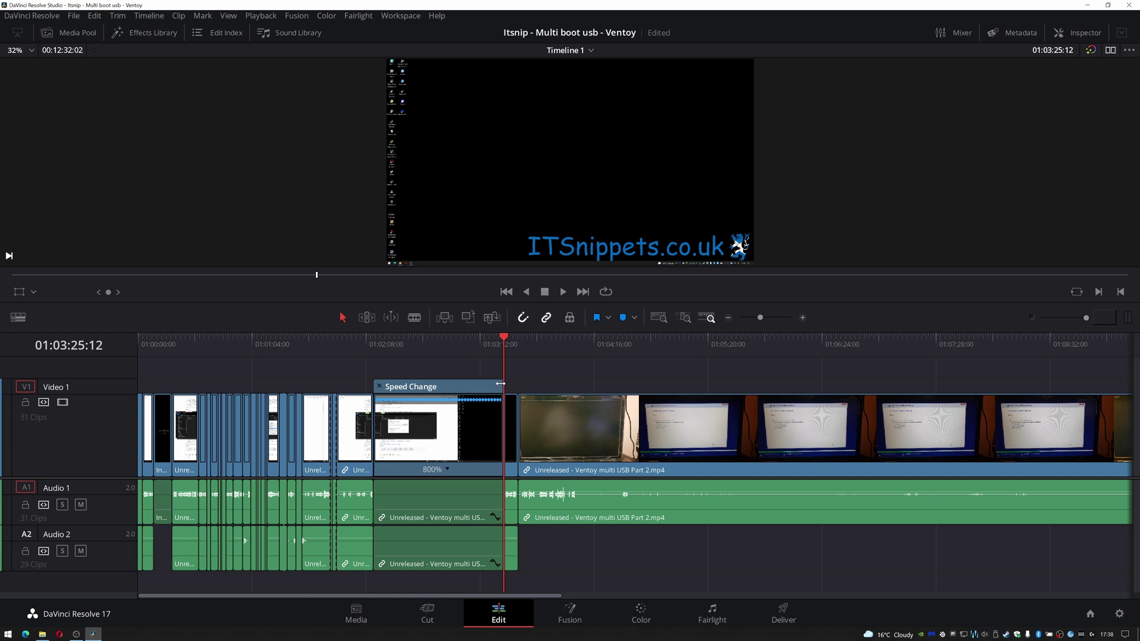
- Shorten the sped-up segment by retiming it to 4016%, ending at about 01:02:27, and delete the resulting gap
left_click_drag(501, 384, 399, 388)
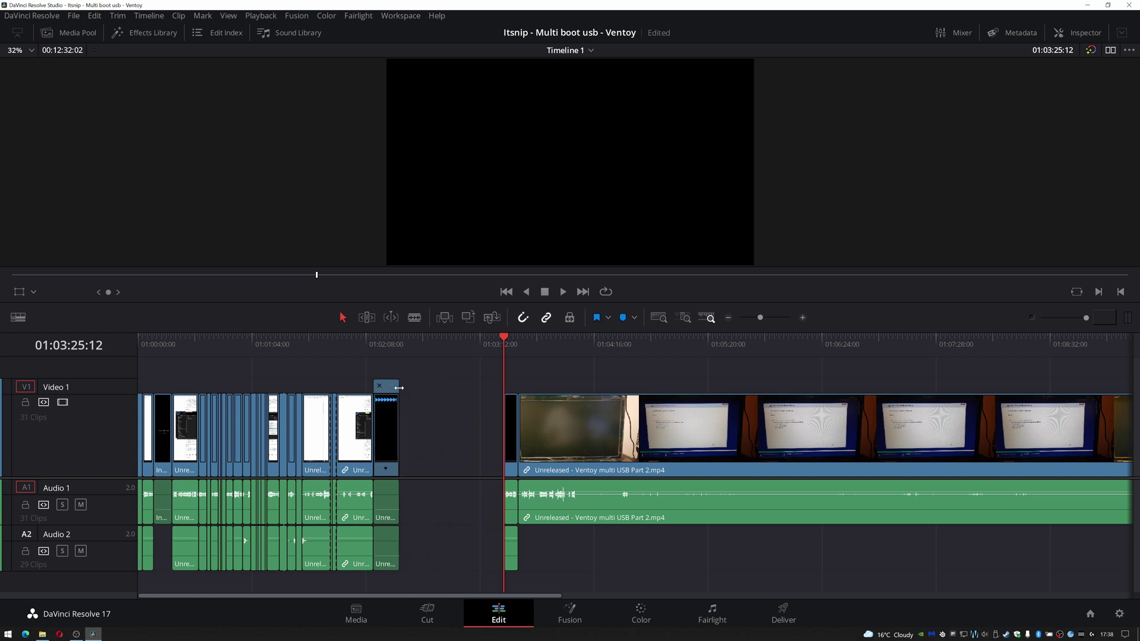
left_click(438, 436)
key("Delete")
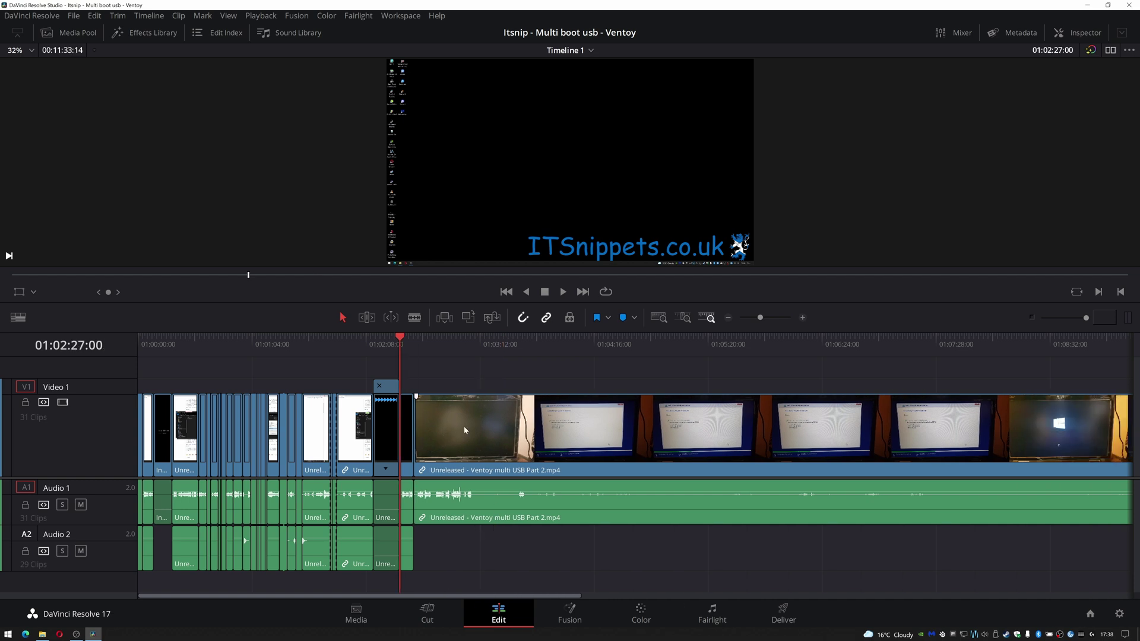
- Play from 01:02:27:00 to the join at about 01:02:35 and trim the brief opening of the Part 2 clip
left_click(802, 318)
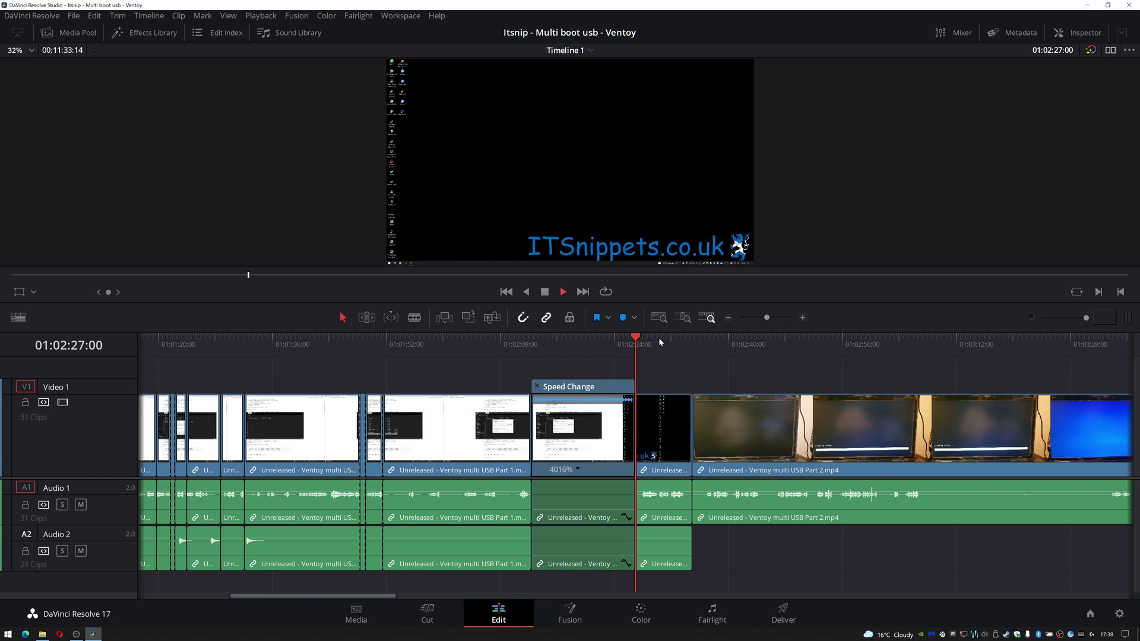
key("space")
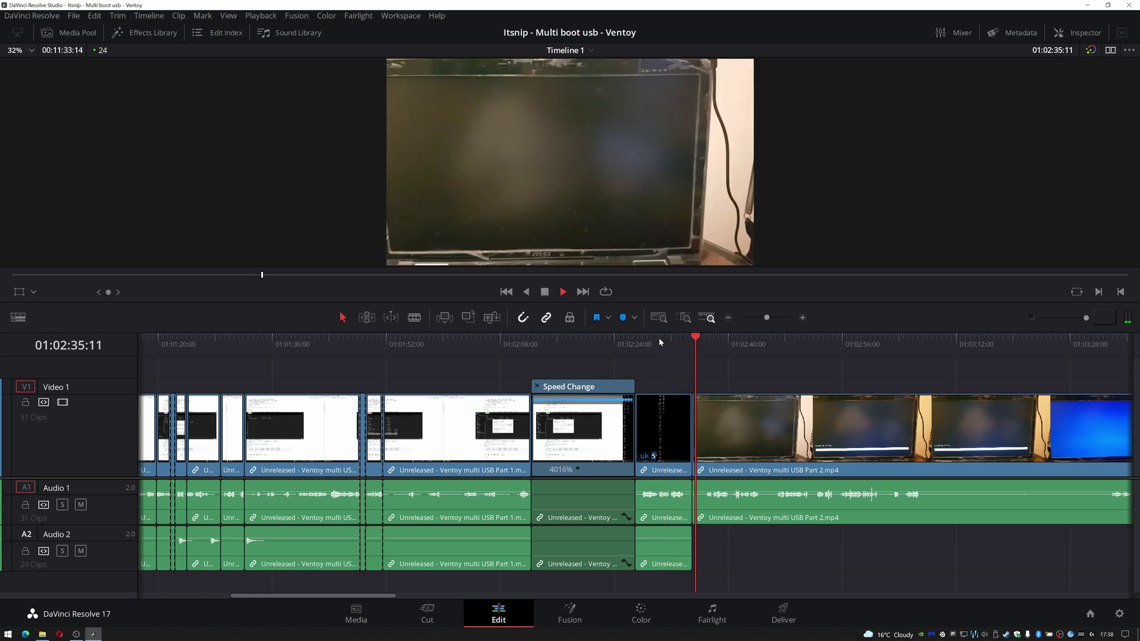
key("space")
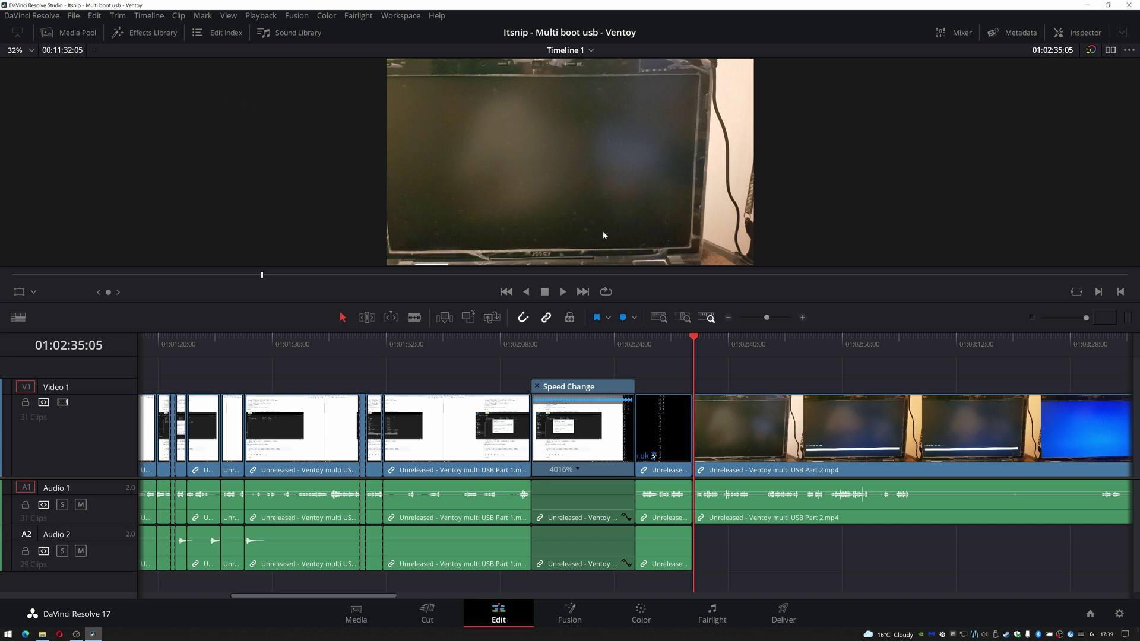
- Find the basic Text title among the effects and try to place it above Video 1 at 01:02:35:05
left_click(153, 33)
left_click(121, 178)
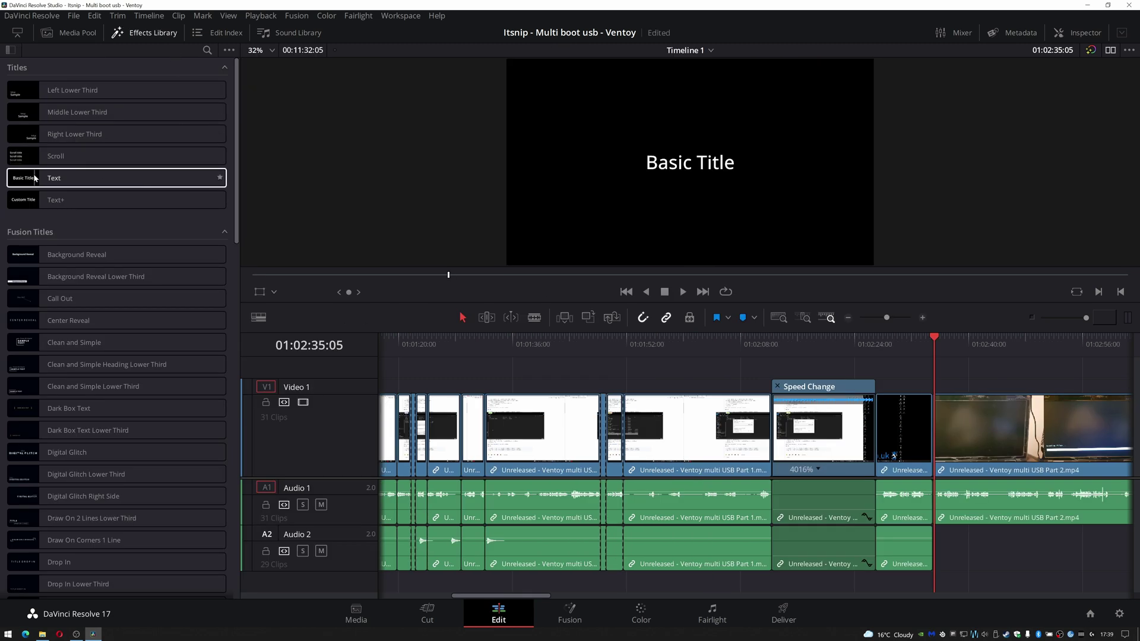
left_click_drag(34, 178, 935, 374)
left_click_drag(929, 371, 952, 373)
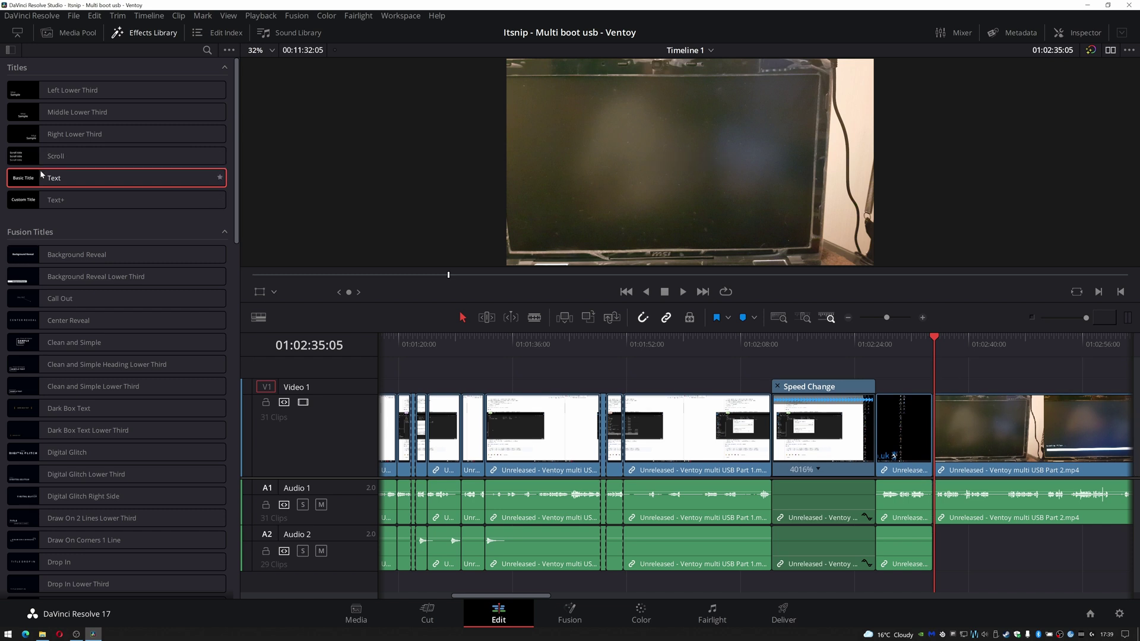
left_click_drag(68, 178, 935, 373)
- Add a second video track above Video 1
right_click(324, 373)
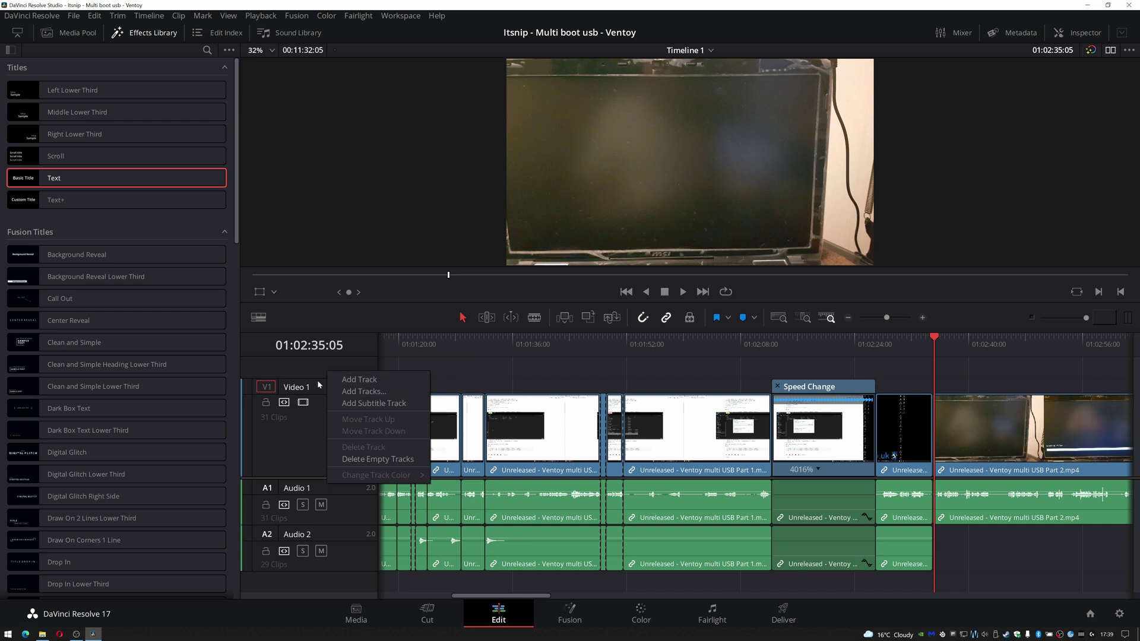
left_click(300, 371)
right_click(321, 365)
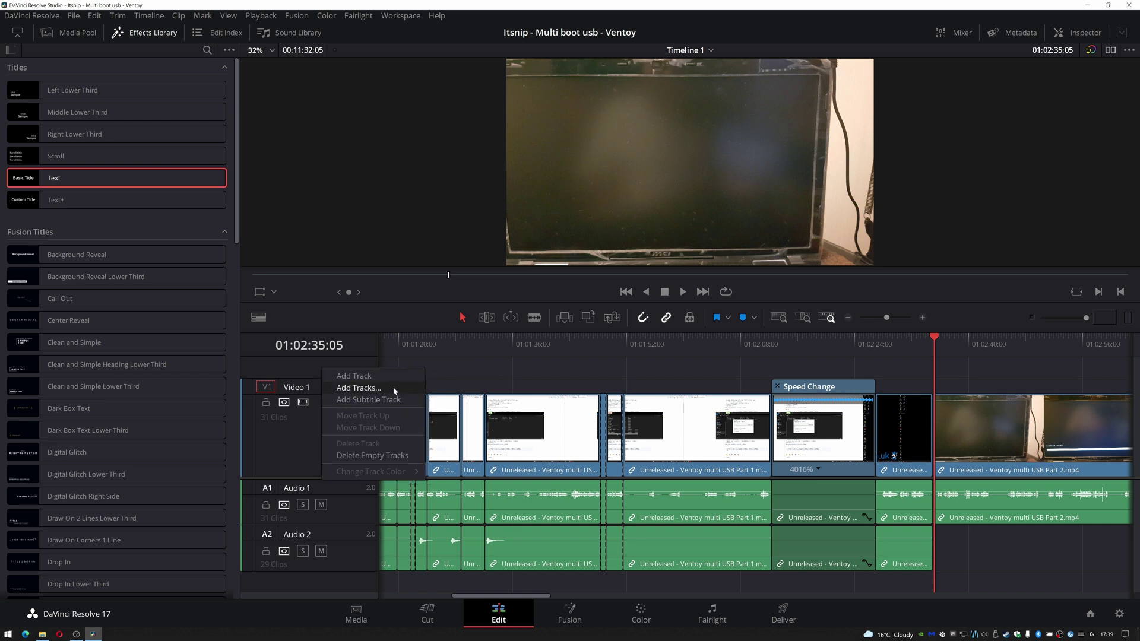
left_click(385, 372)
- Place the Text title on Video 2 at 01:02:35:05, over the start of Part 2, and close the effects list
scroll(315, 373, "up", 3)
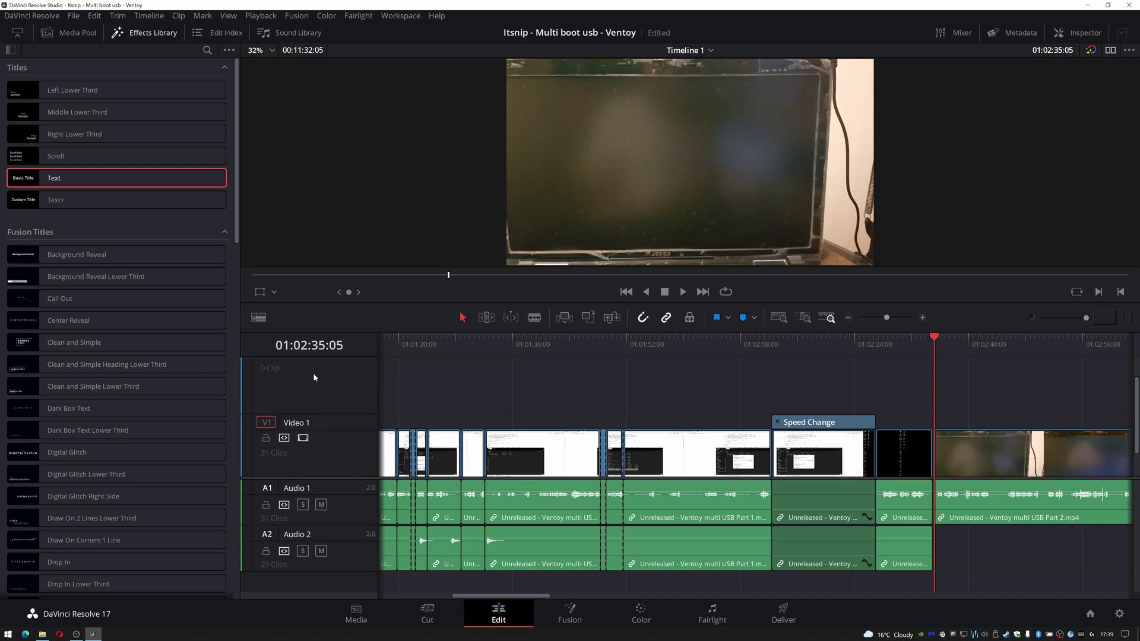
left_click_drag(105, 177, 936, 411)
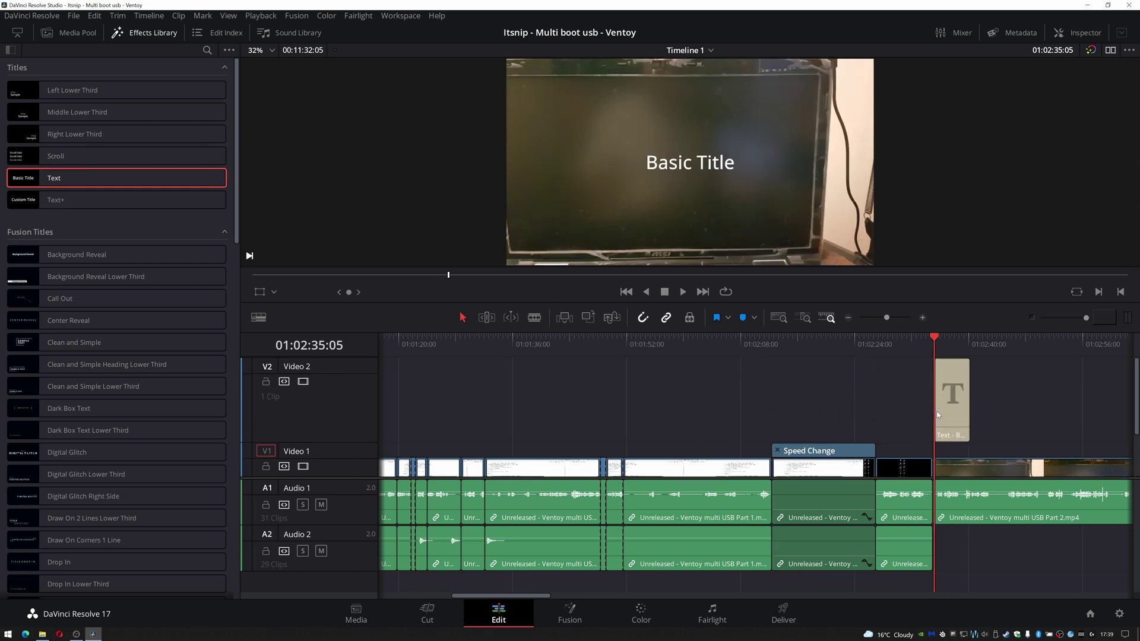
left_click(130, 35)
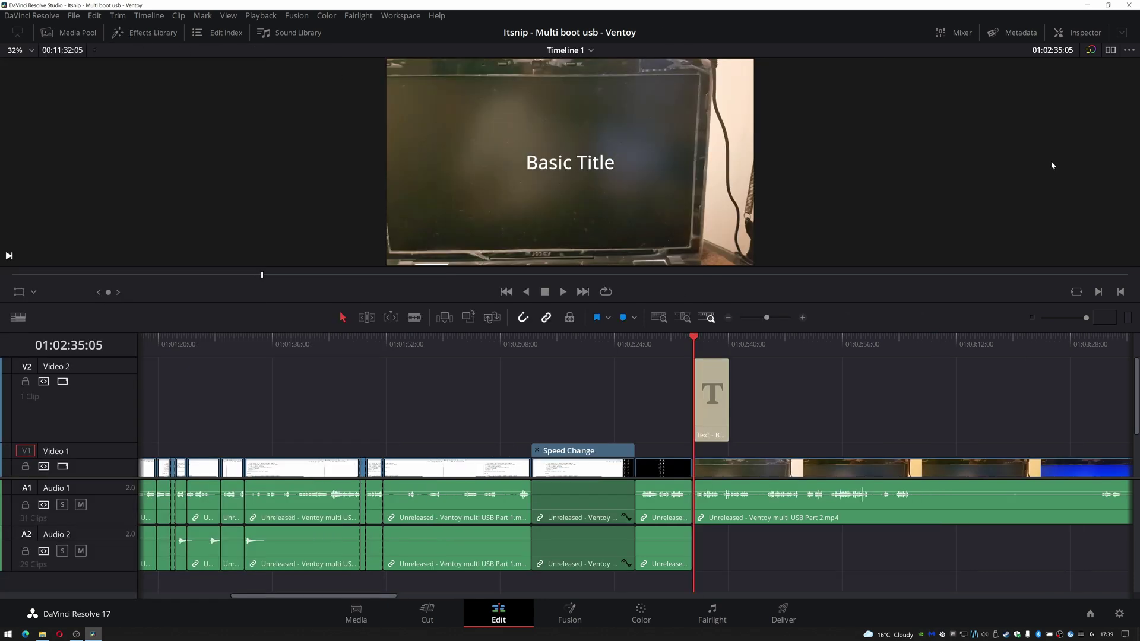
- Select the title clip on Video 2 and replace its text with "This Laptop lives Under A Table"
left_click(713, 398)
left_click(1078, 33)
left_click(970, 166)
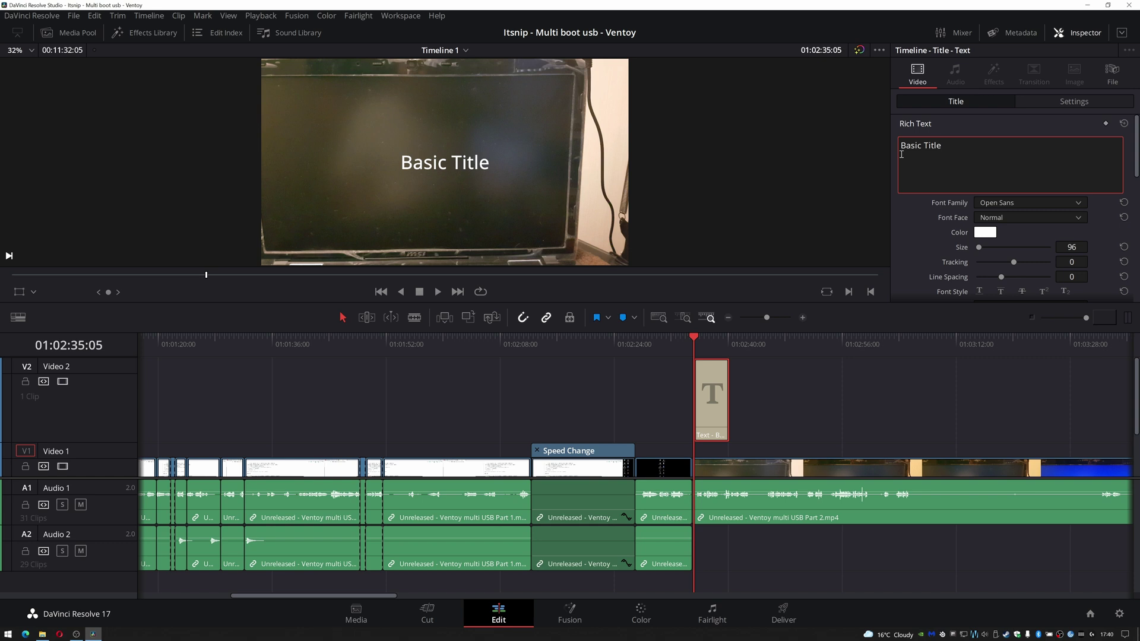
type("This")
key("ctrl+a")
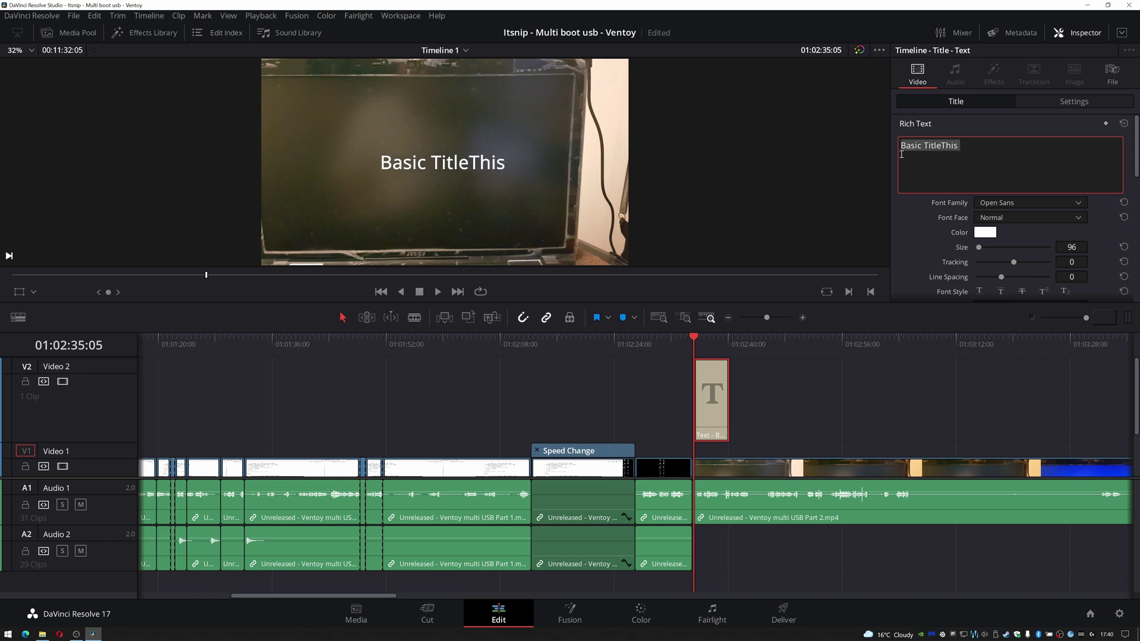
type("This L:a")
key("BackSpace")
key("BackSpace")
key("BackSpace")
type("a")
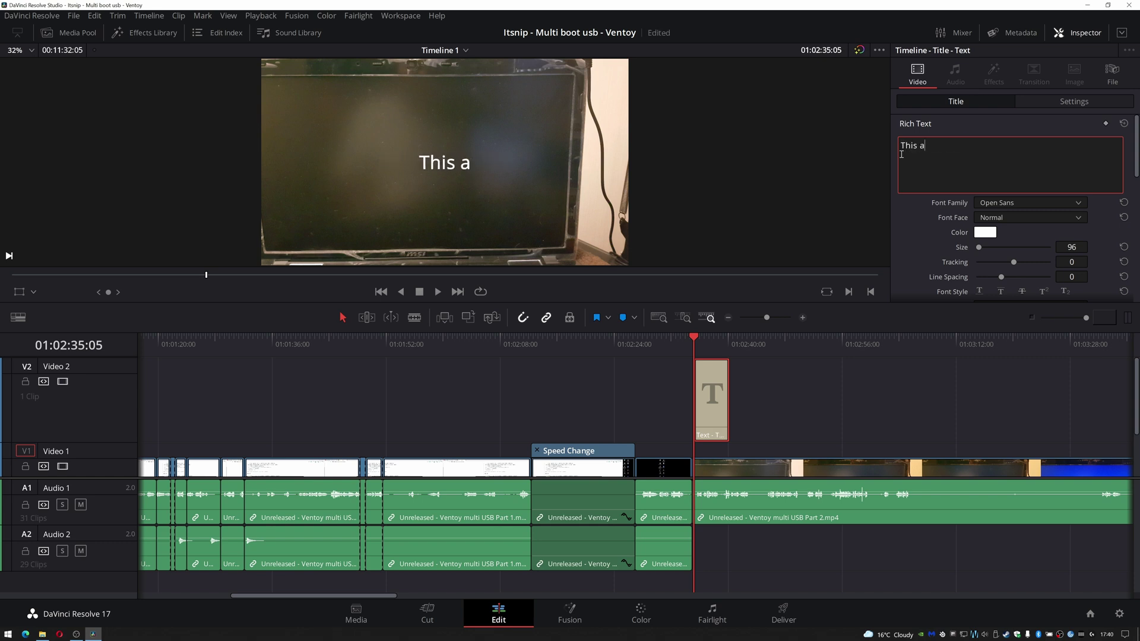
key("BackSpace")
type("Laptop ")
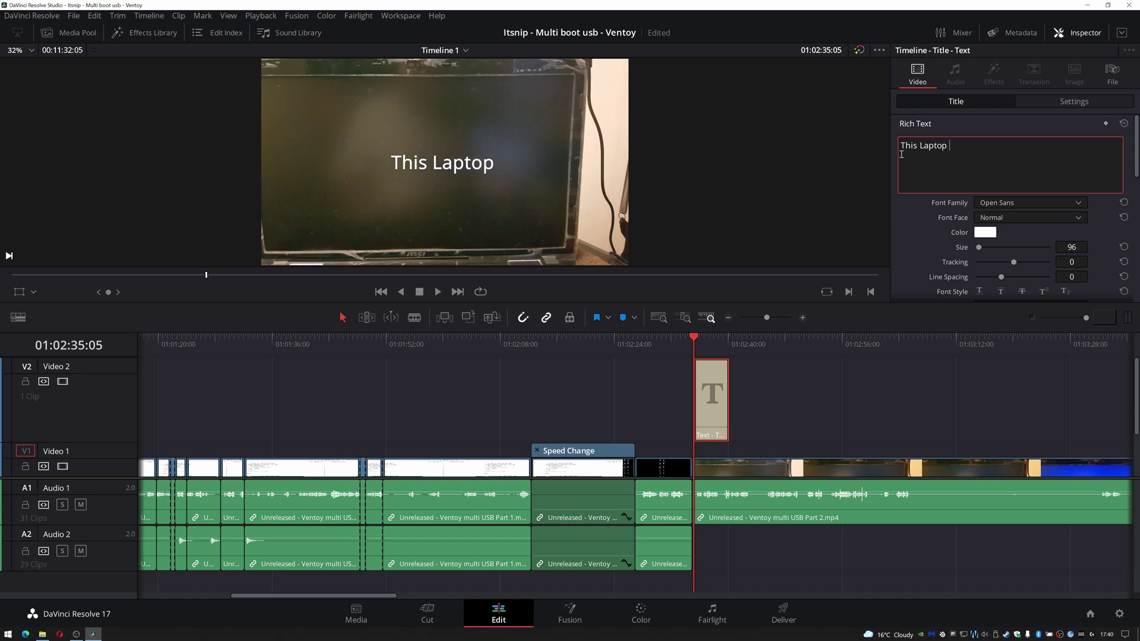
type("lives  Under A t")
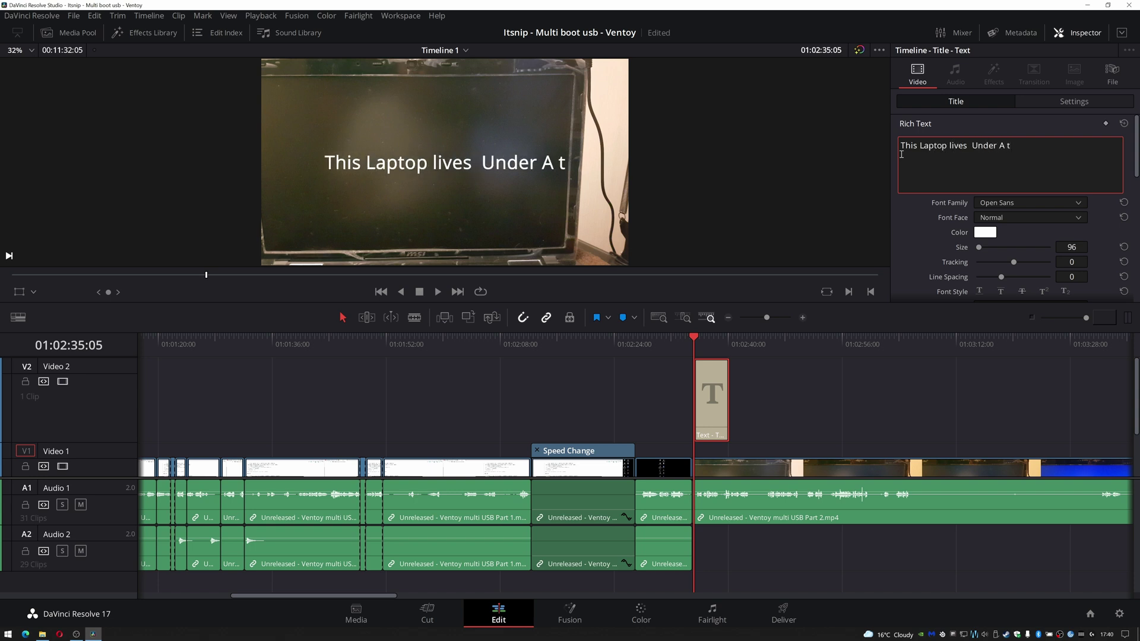
key("BackSpace")
type("Table")
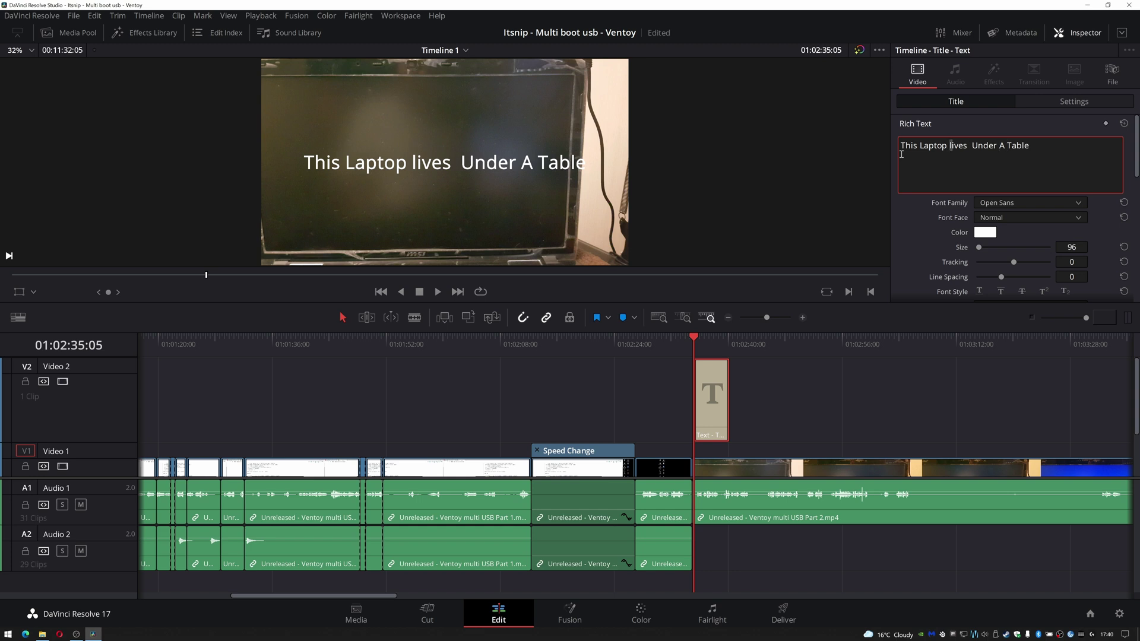
- Capitalise "Lives" in the title text and remove the extra space before "Under"
key("BackSpace")
type("L")
key("BackSpace")
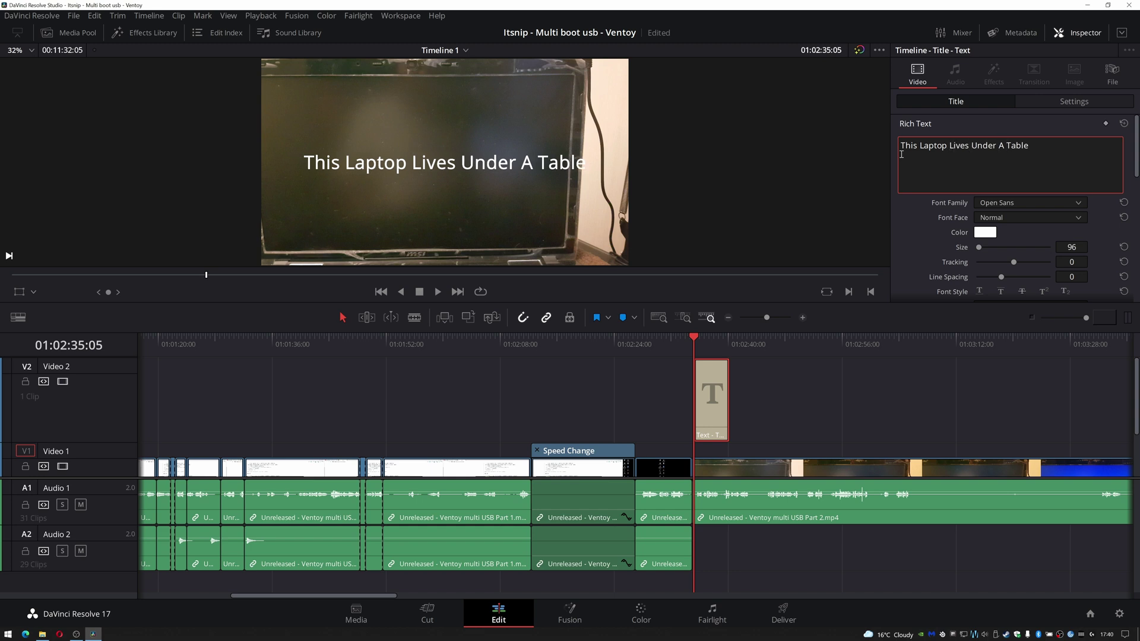
- Add a second line reading "Thats Why It's So Dusty" to the title text
key("Return")
type("Thats")
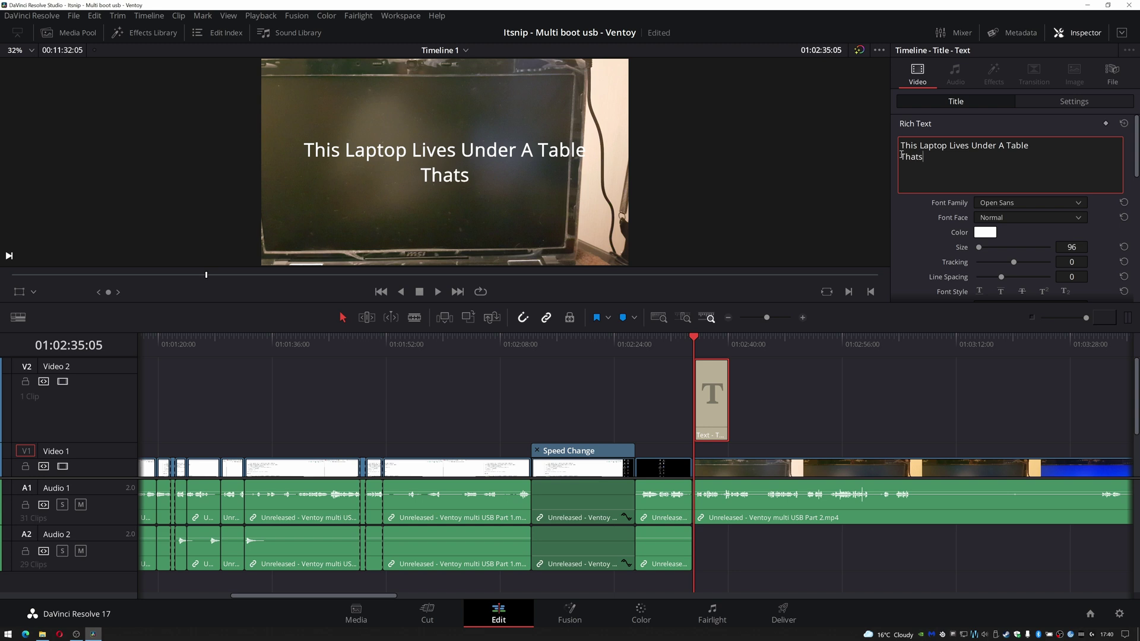
type(" Why It's So ")
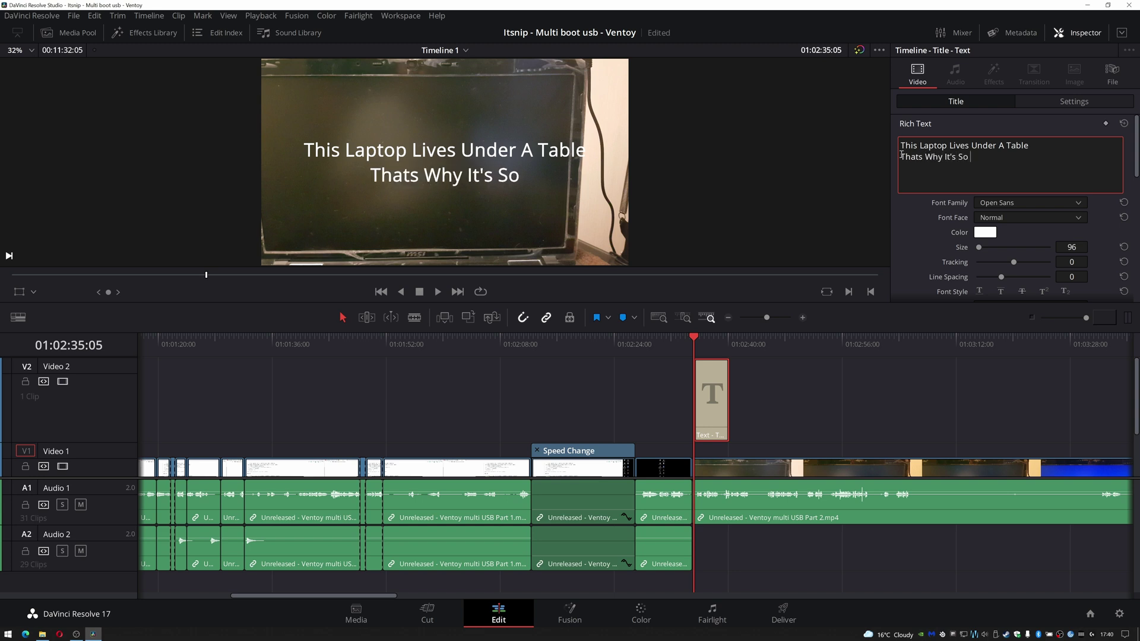
type("Dusty")
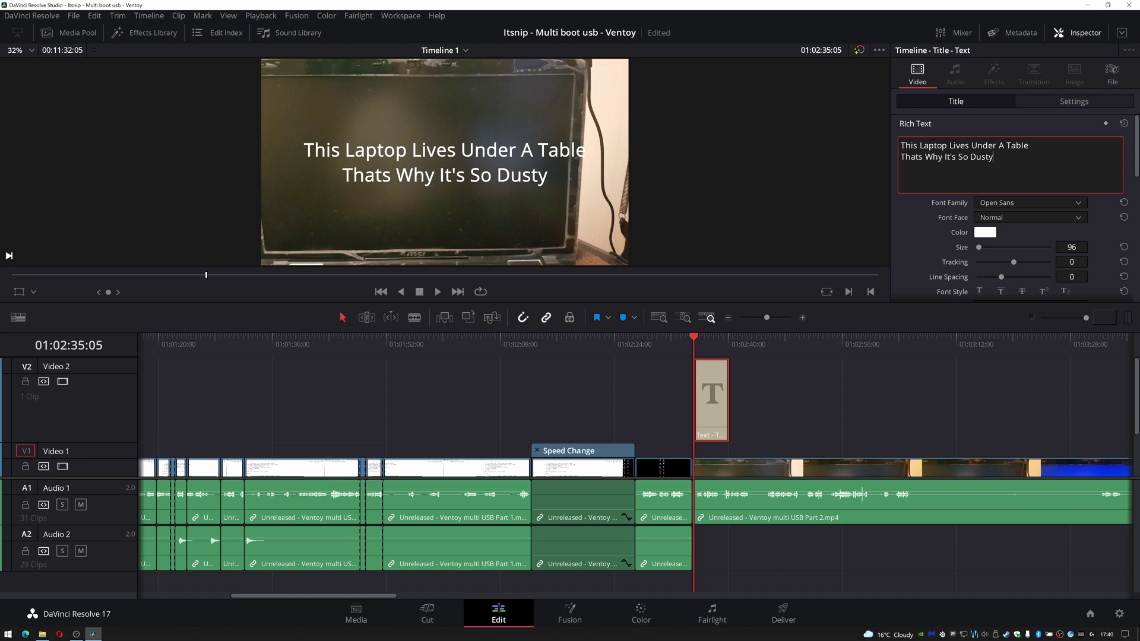
- Select both lines of the title text and change their colour to red
left_click_drag(1015, 170, 884, 146)
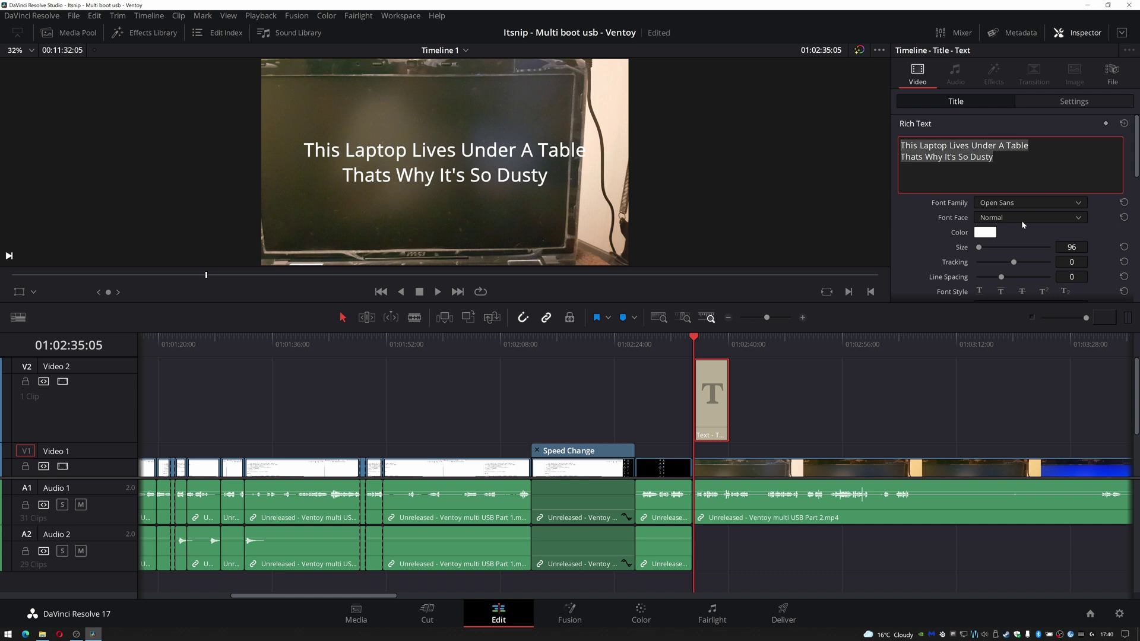
left_click(984, 233)
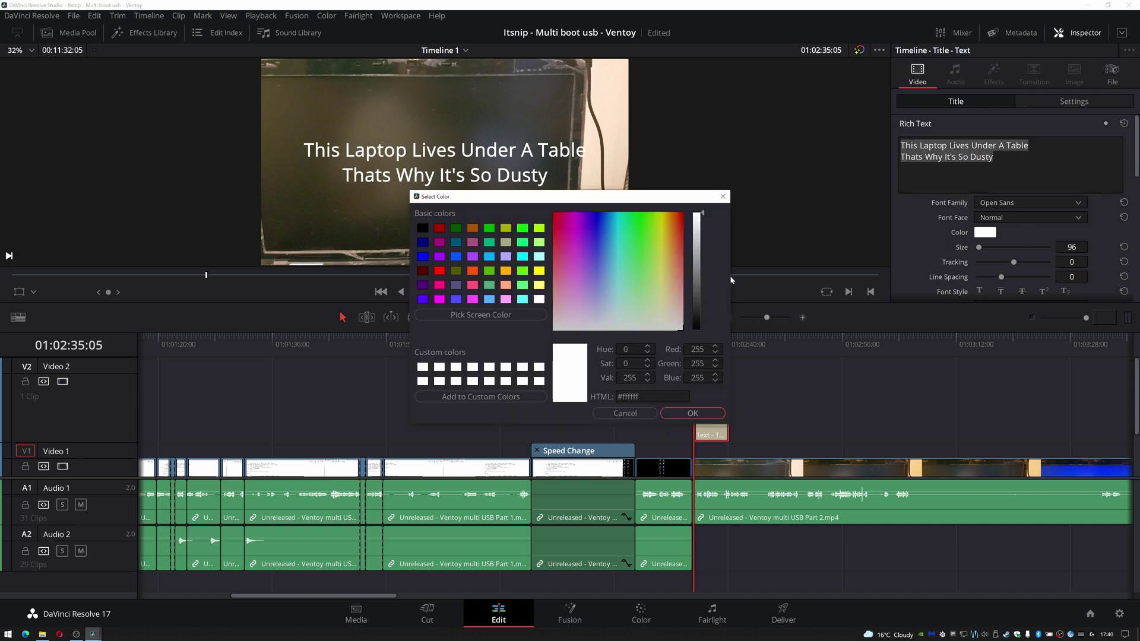
left_click_drag(589, 256, 552, 211)
left_click(692, 414)
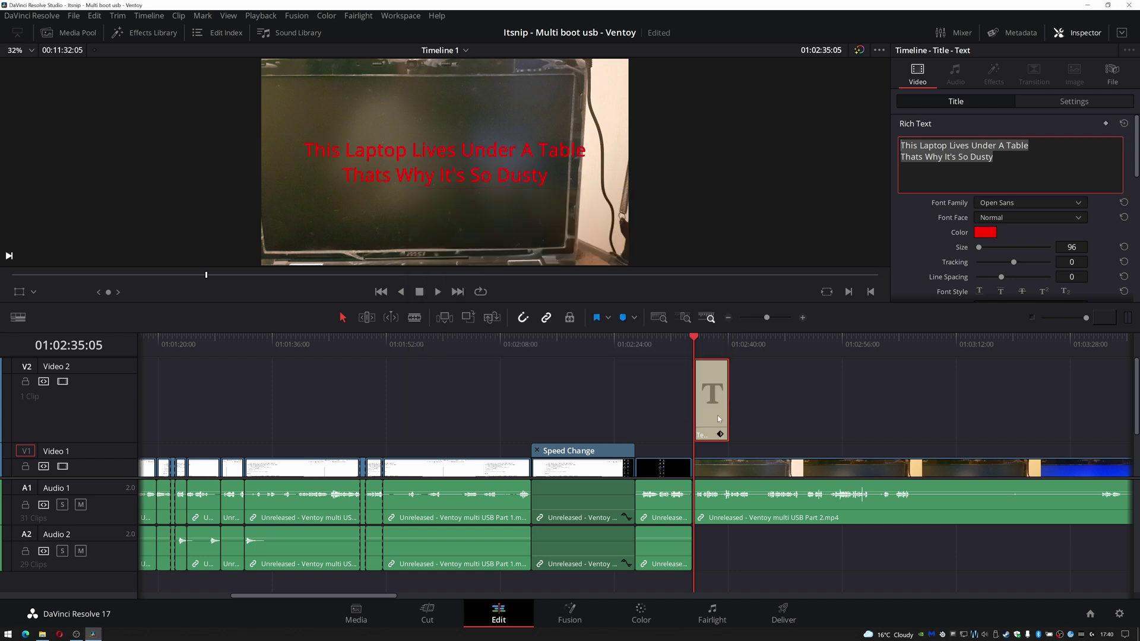
- Set the title's font family to Comic Sans MS
left_click(1013, 205)
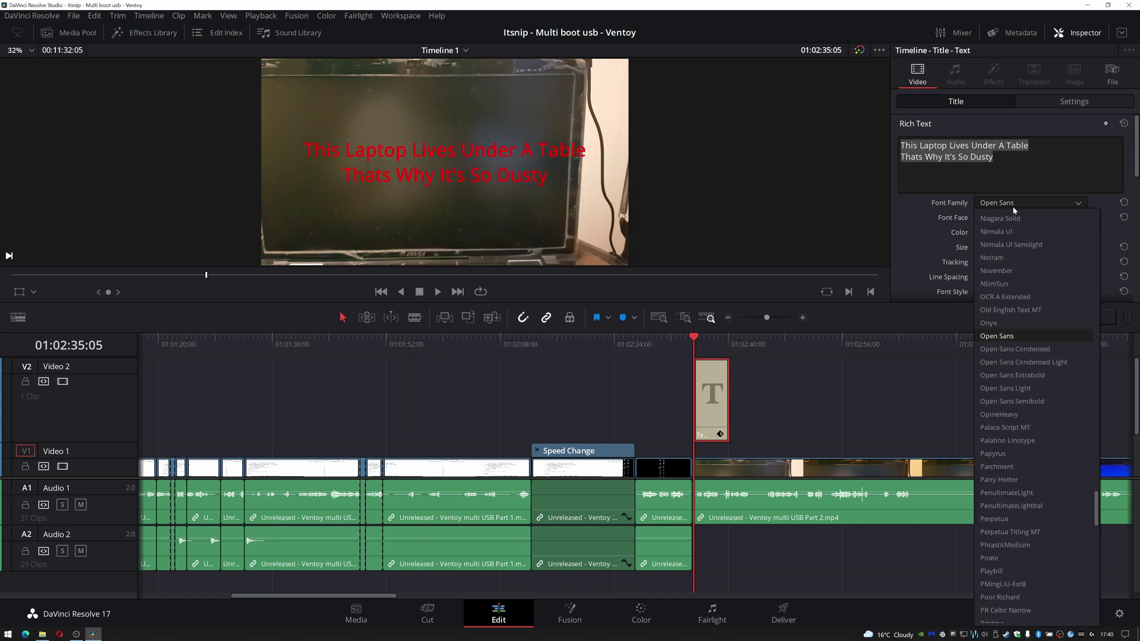
type("com")
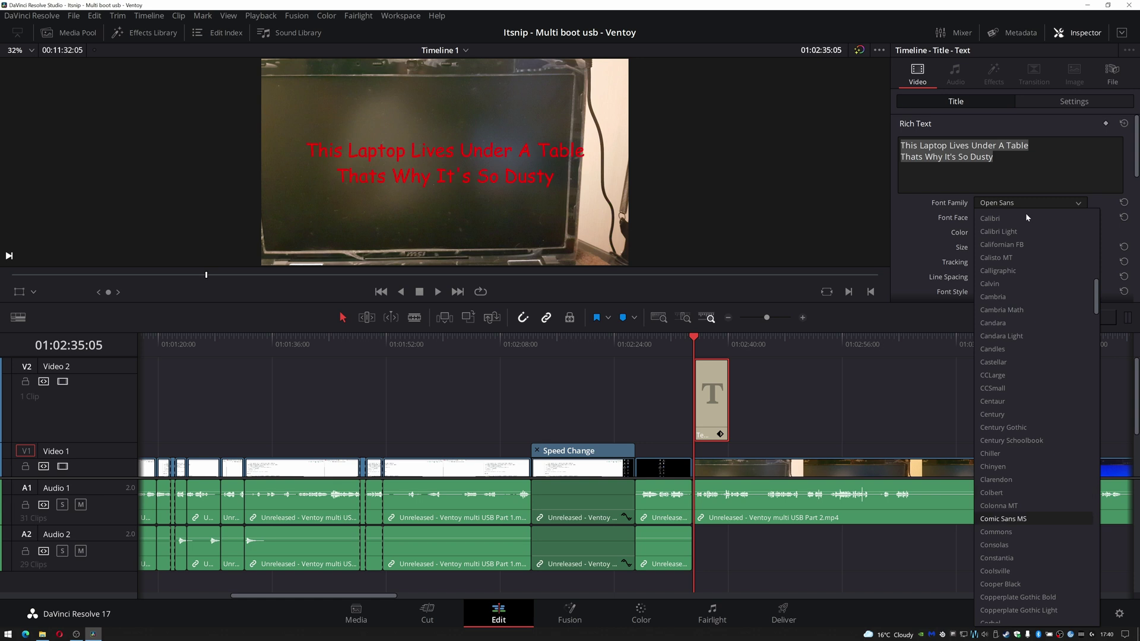
key("Return")
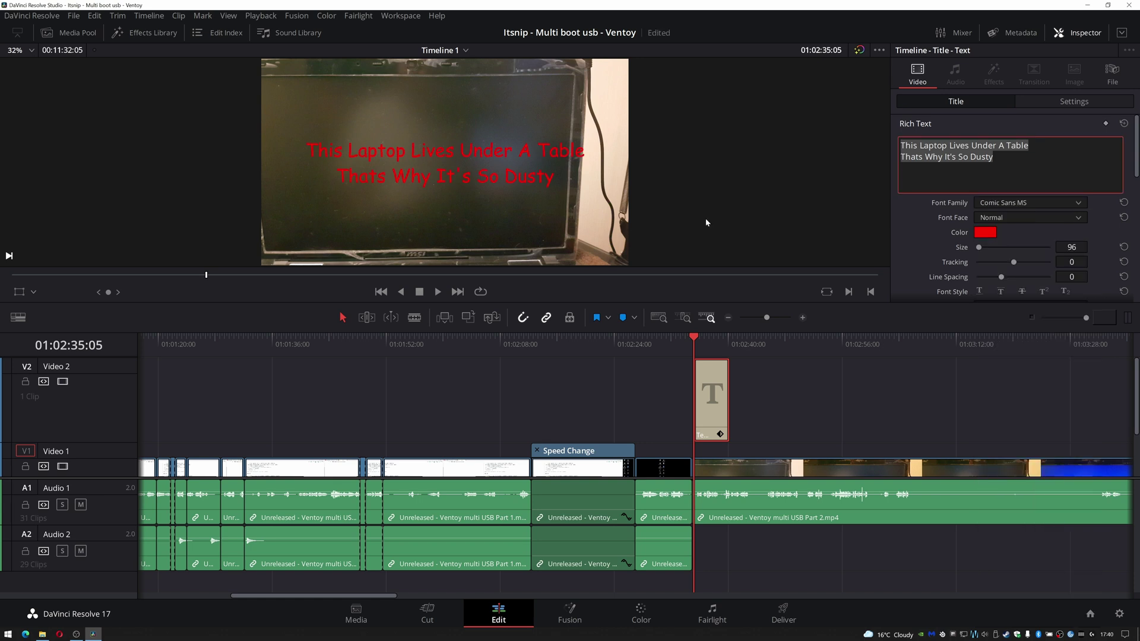
- Move the title down to the lower part of the video frame and close the title's settings
left_click(437, 156)
left_click_drag(417, 150, 429, 211)
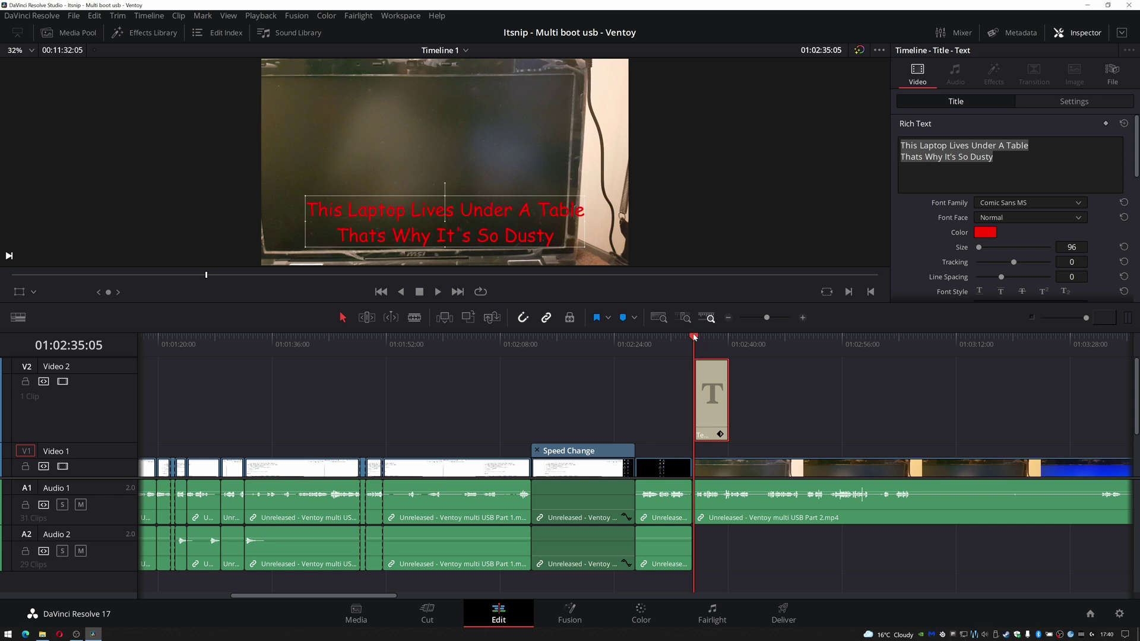
left_click(1079, 36)
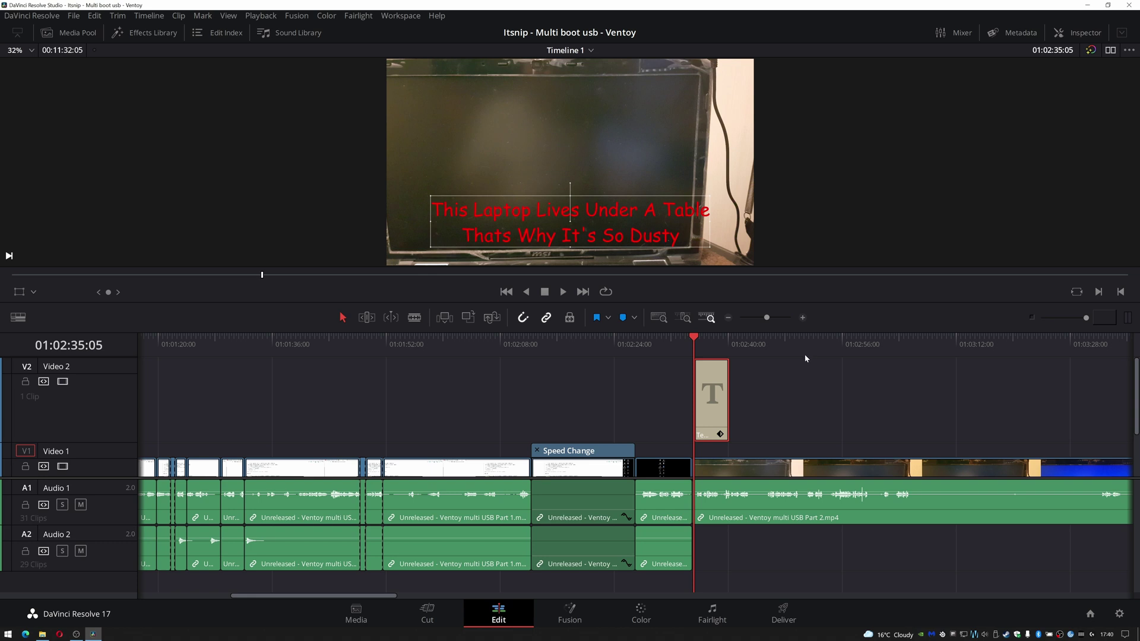
- Play Part 2 from its start and split it just after 01:03:05, where the speech ends during "Loading files..."
key("space")
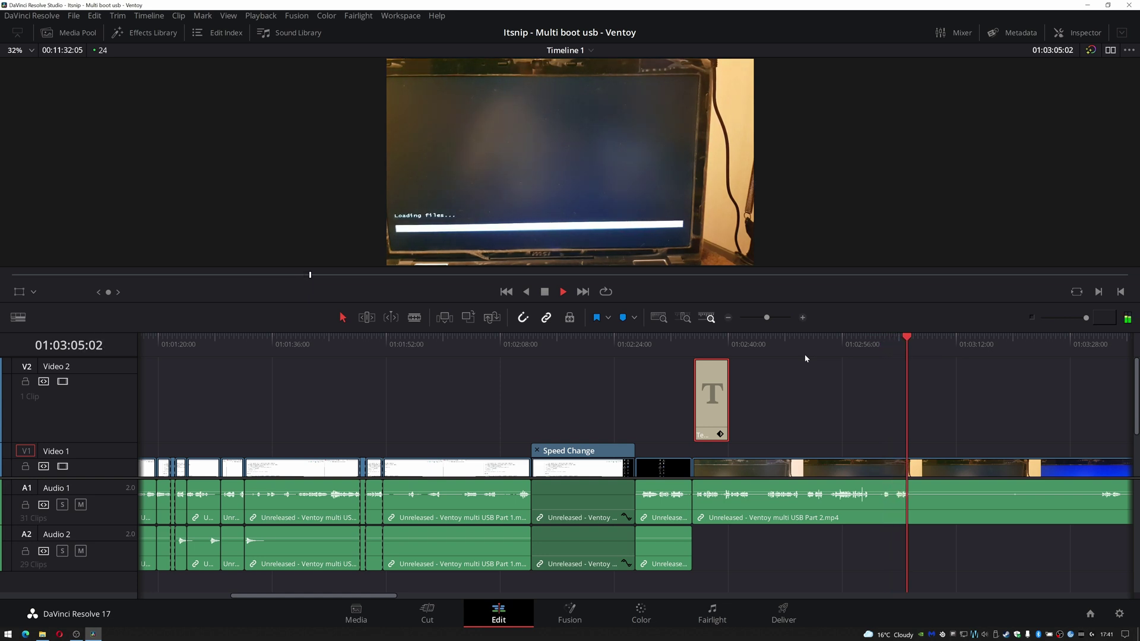
key("ctrl+b")
key("space")
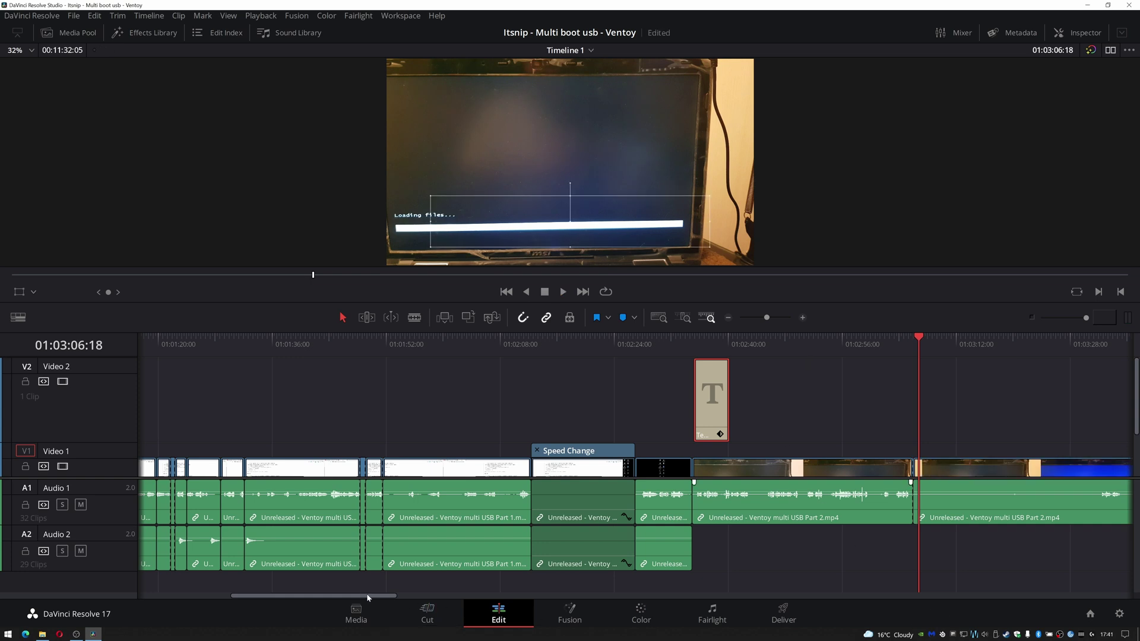
- Find the speech at the end of Part 2 and split the clip just before it at 01:11:22:20
left_click_drag(386, 597, 473, 596)
left_click_drag(600, 350, 580, 355)
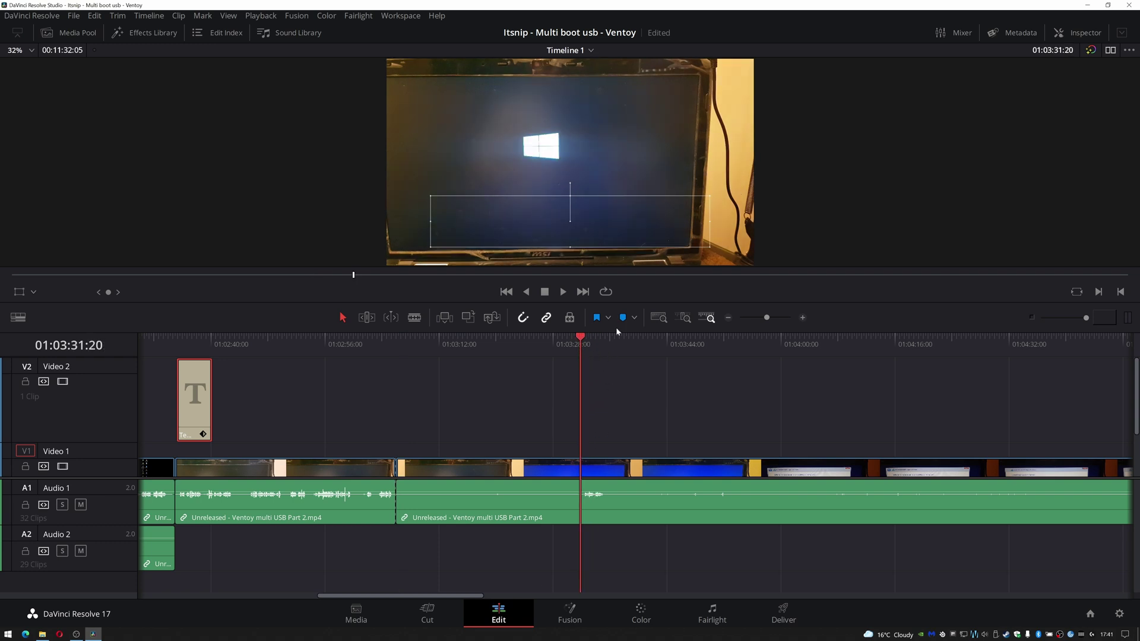
left_click_drag(587, 346, 925, 356)
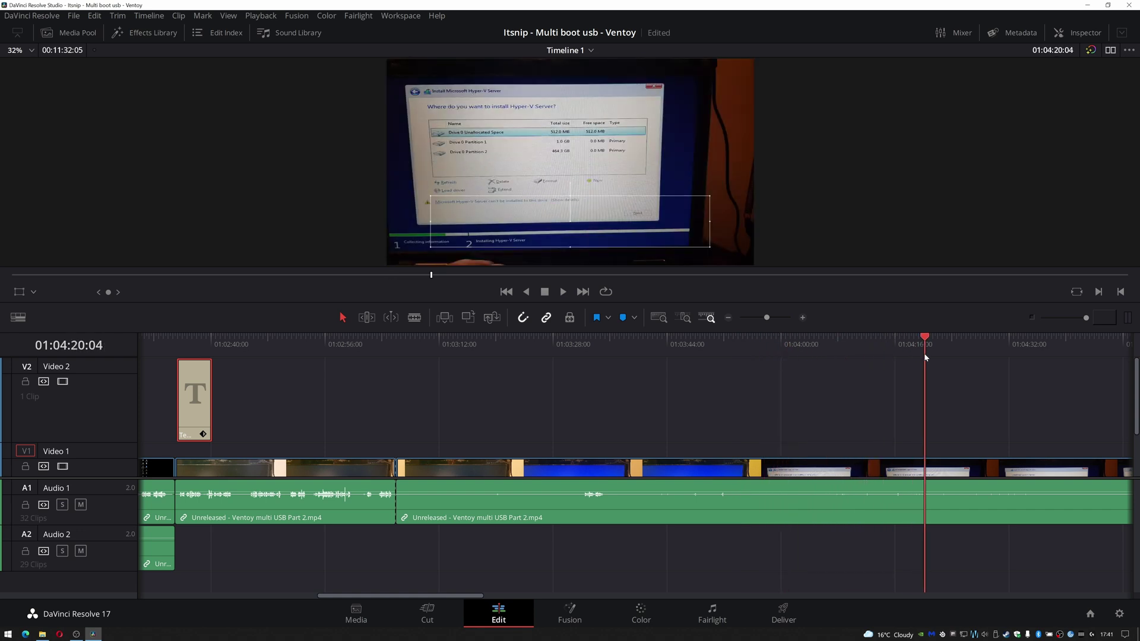
left_click(728, 318)
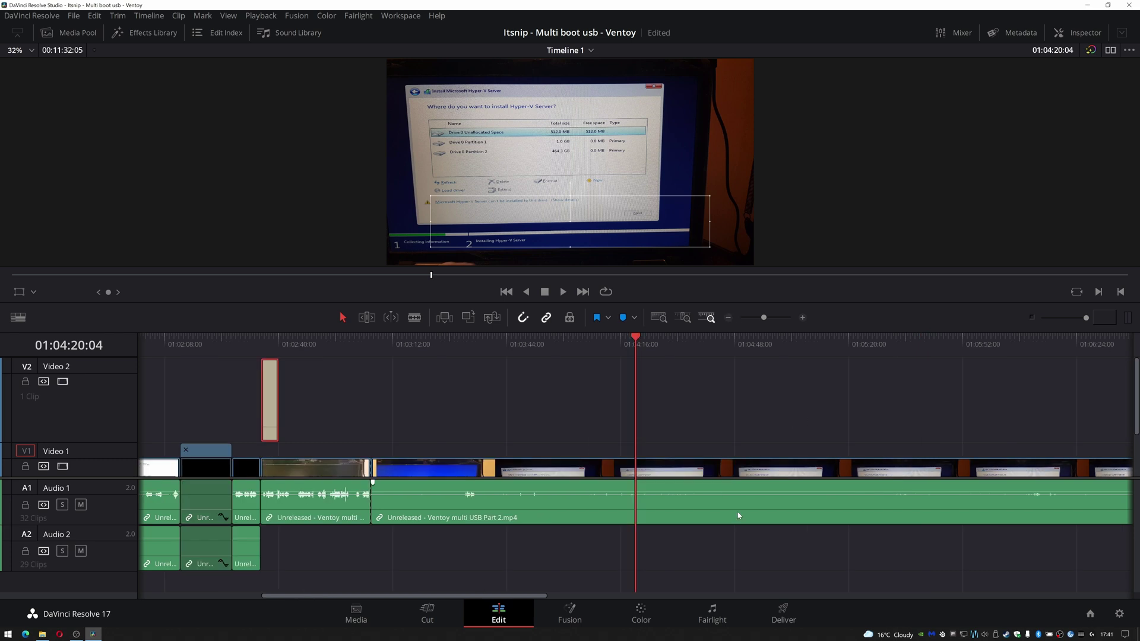
left_click_drag(544, 596, 889, 575)
left_click(942, 339)
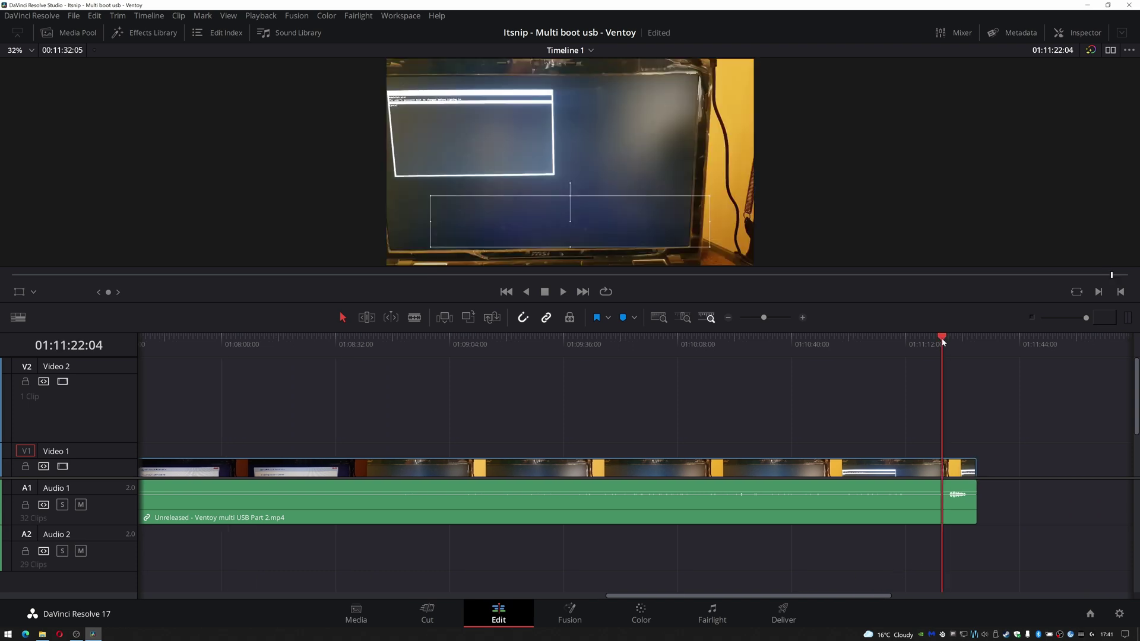
key("space")
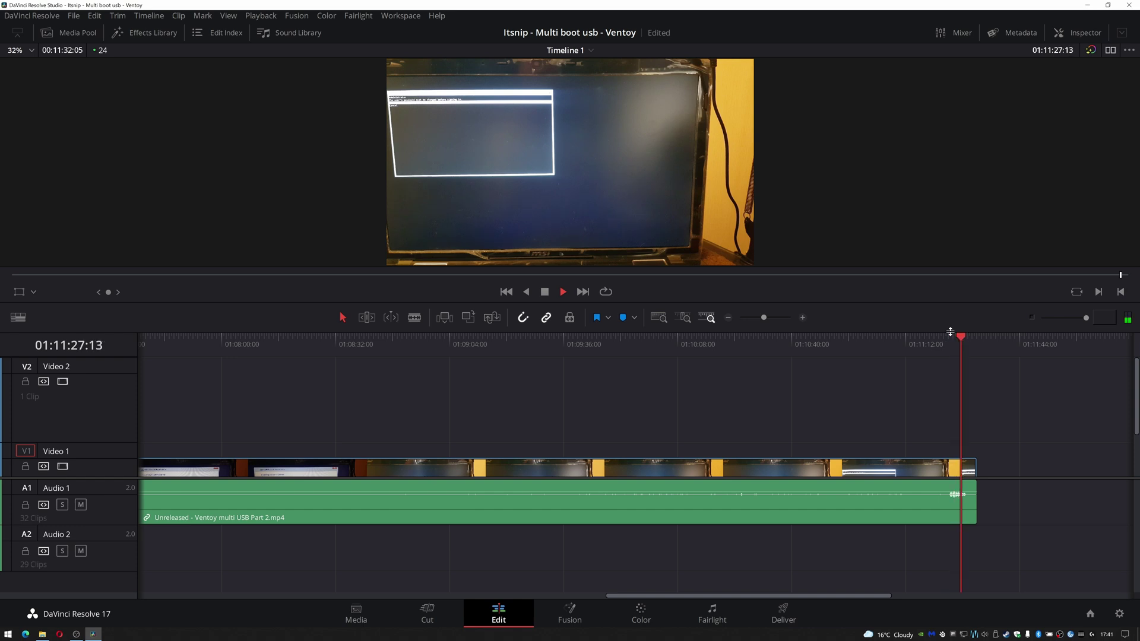
key("space")
left_click(945, 348)
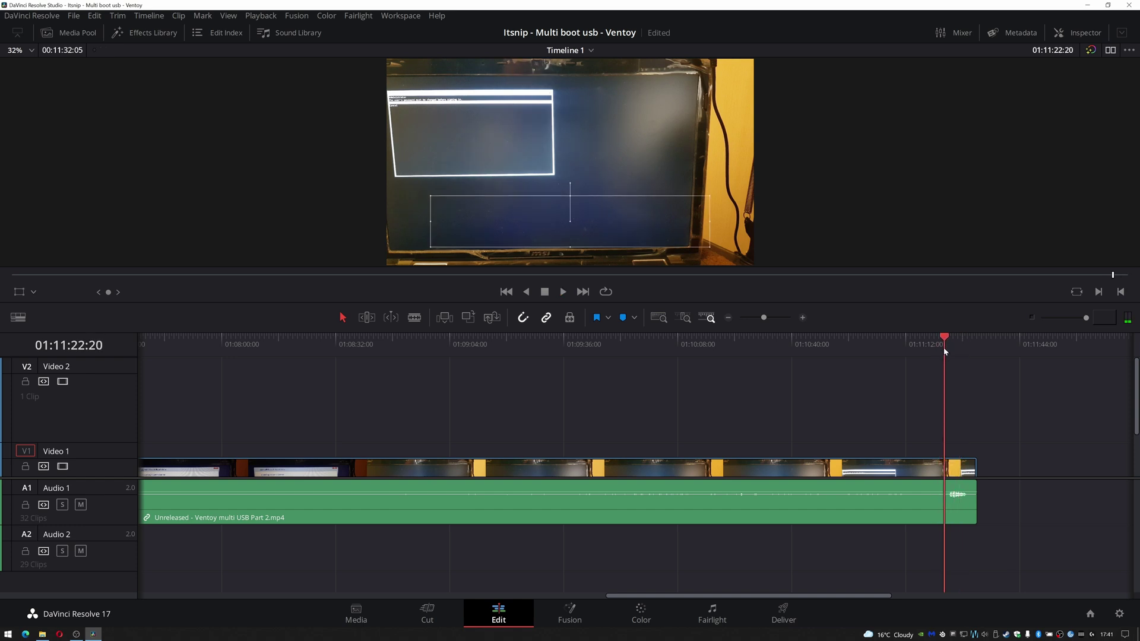
key("ctrl+b")
left_click(533, 501)
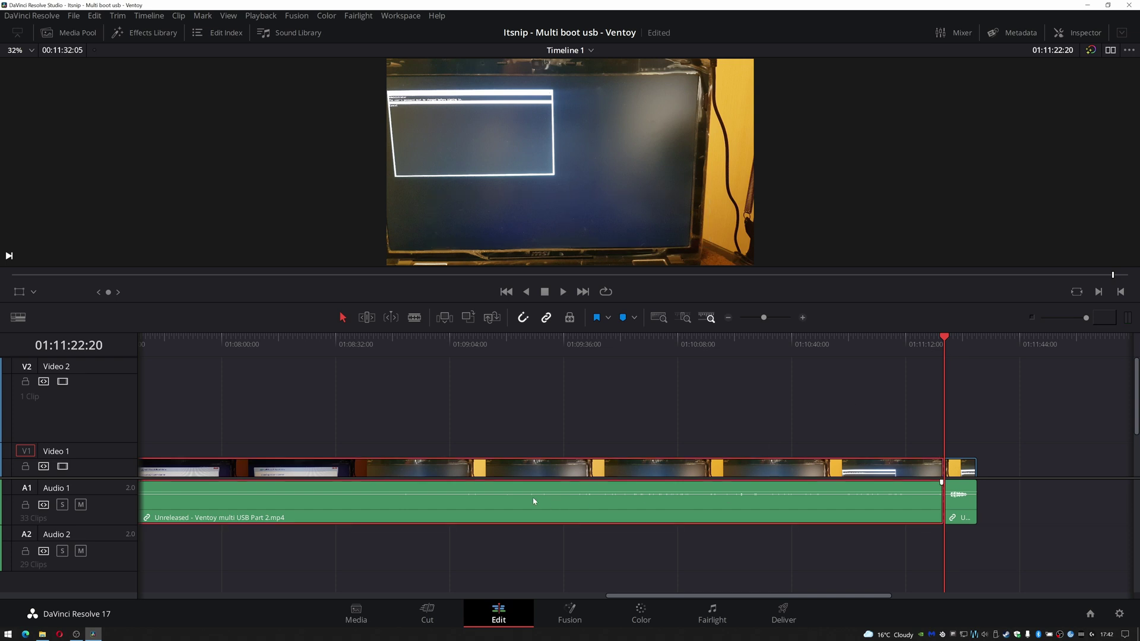
right_click(533, 500)
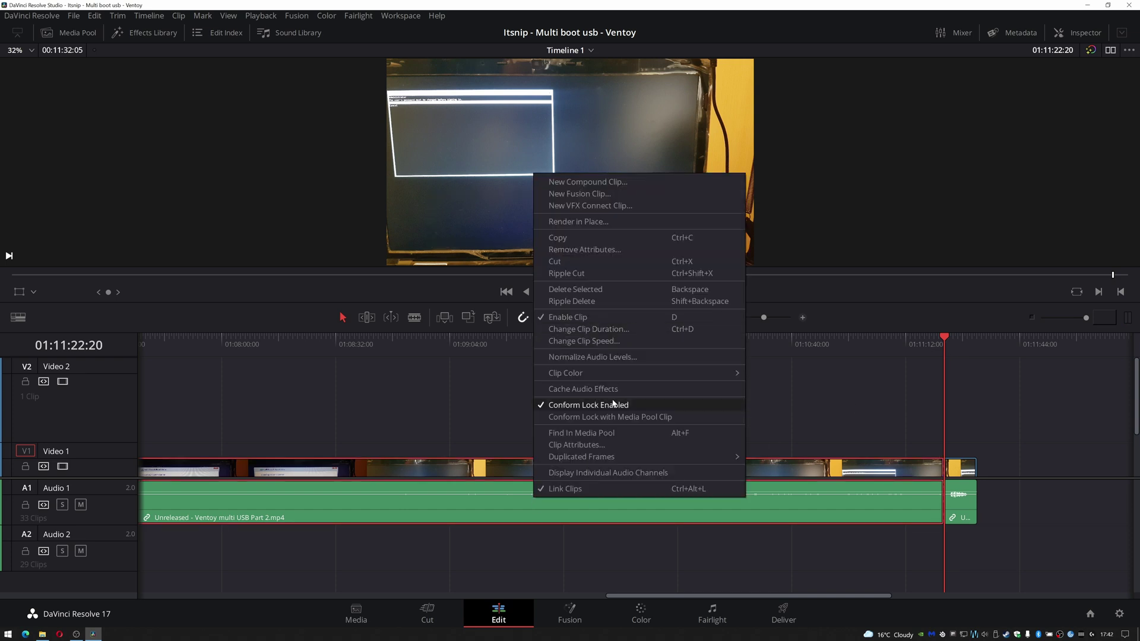
left_click(718, 544)
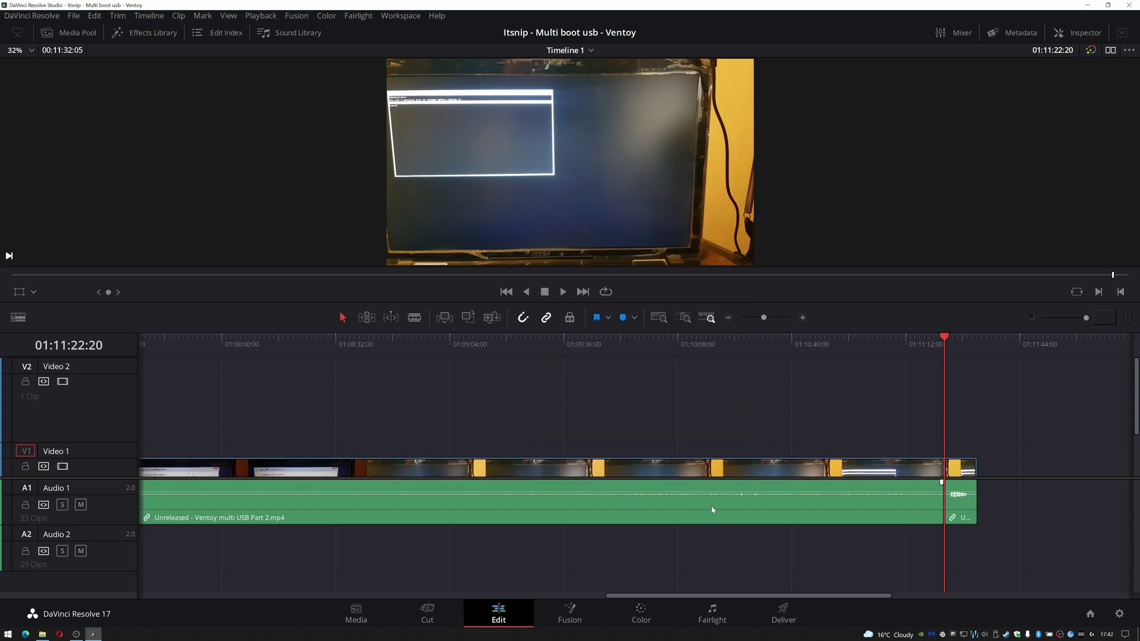
- Show the retime controls on the long silent Part 2 clip and change its speed to 800%
left_click(664, 491)
right_click(661, 473)
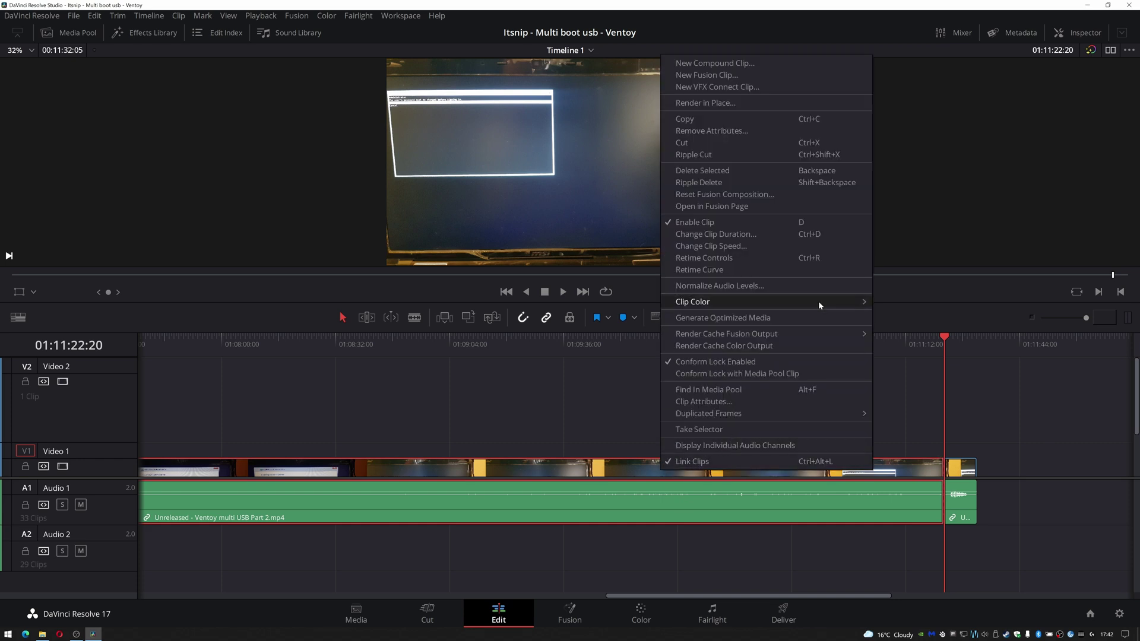
left_click(746, 257)
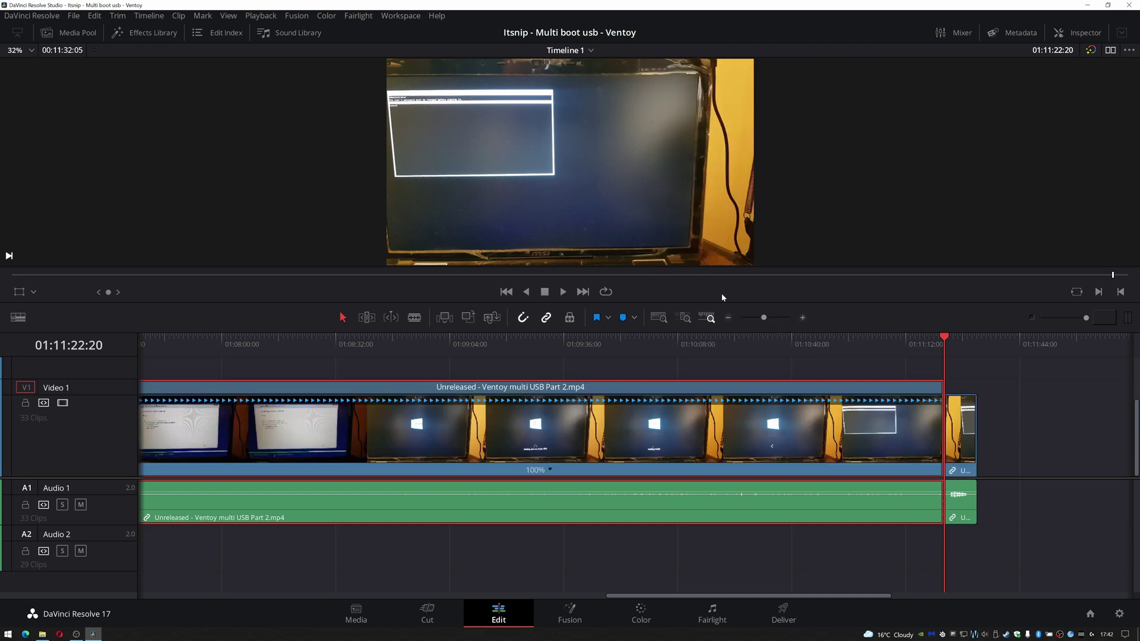
left_click(551, 471)
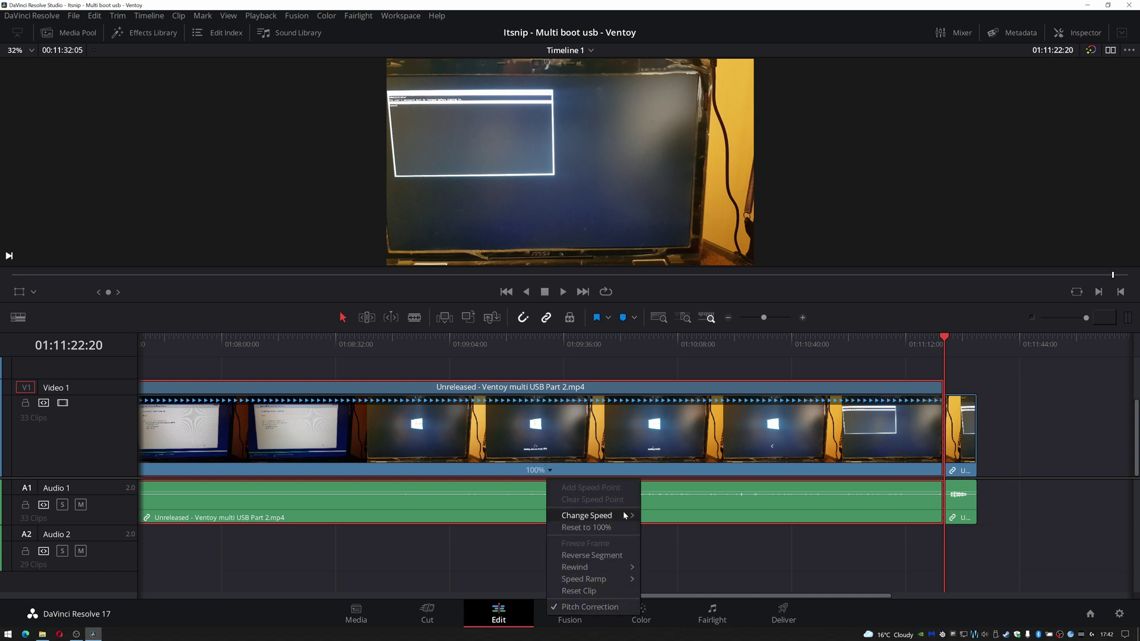
mouse_move(594, 515)
left_click(695, 632)
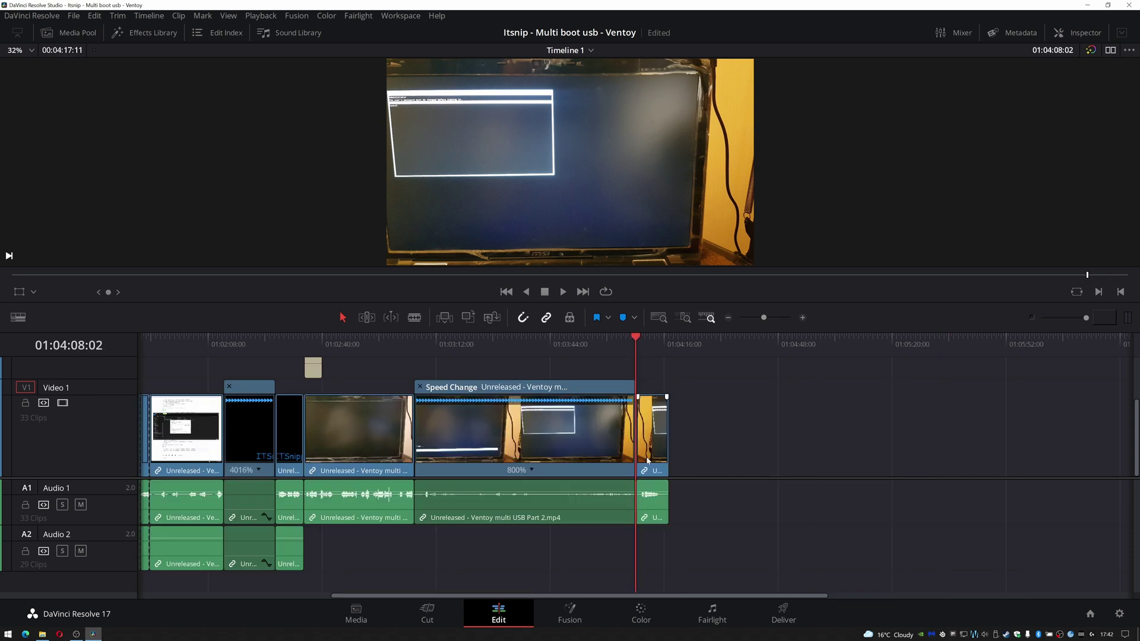
- Save the project and shorten the sped-up Part 2 clip on the timeline to a speed of 4563%
key("ctrl+s")
left_click_drag(508, 492, 569, 515)
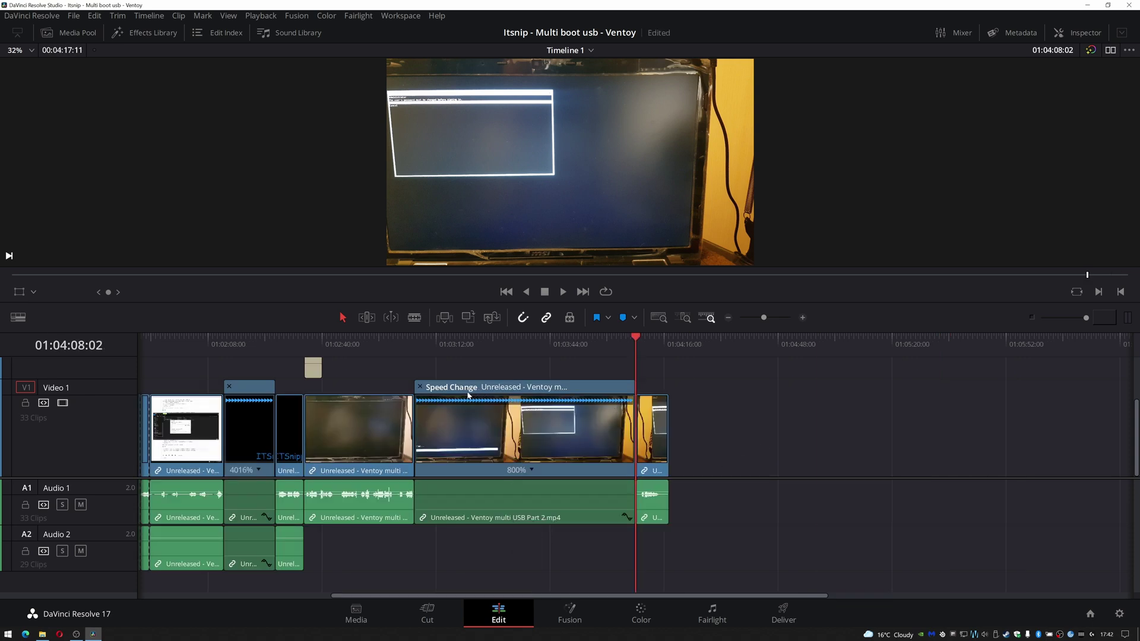
key("ctrl+s")
left_click_drag(631, 387, 453, 399)
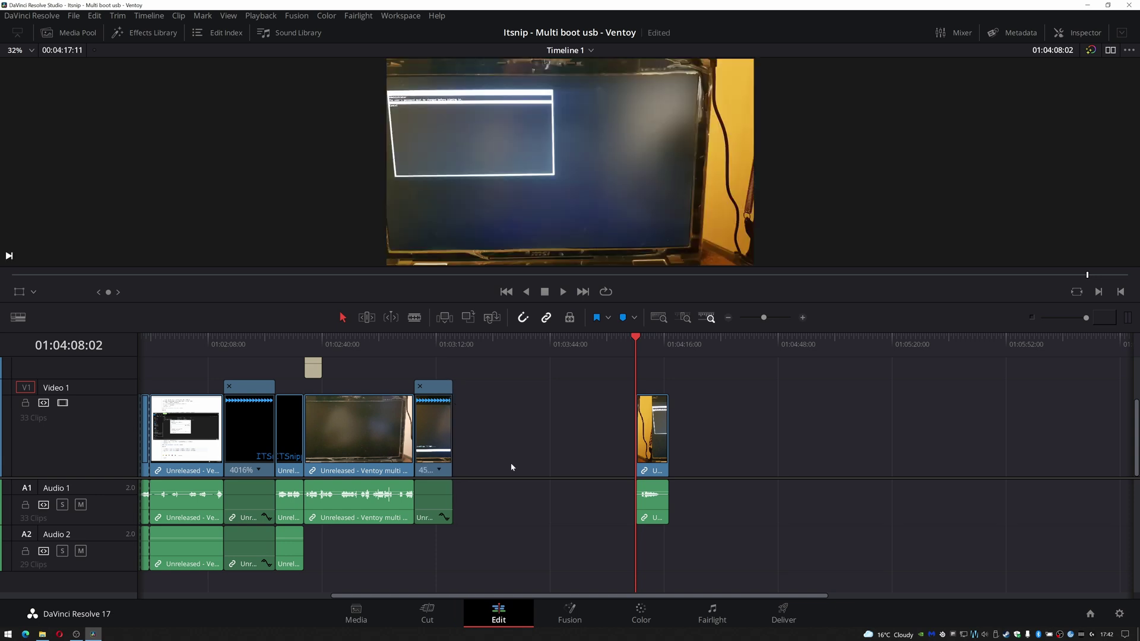
- Save the project and delete the empty gap between the sped-up clip and the final Part 2 clip
left_click(548, 472)
key("ctrl+s")
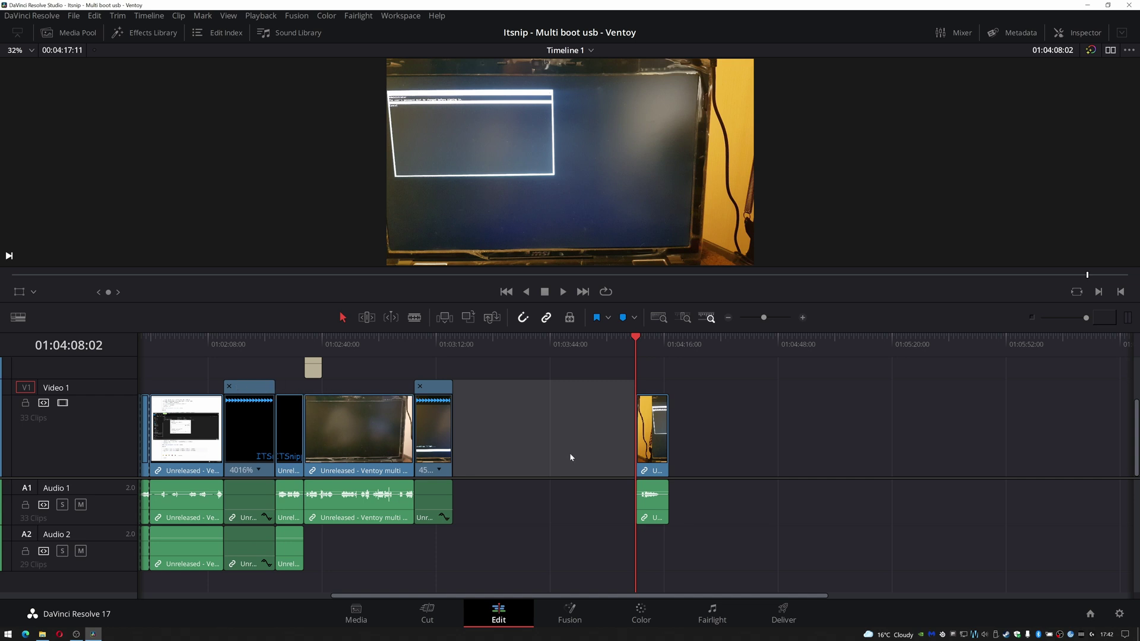
key("Delete")
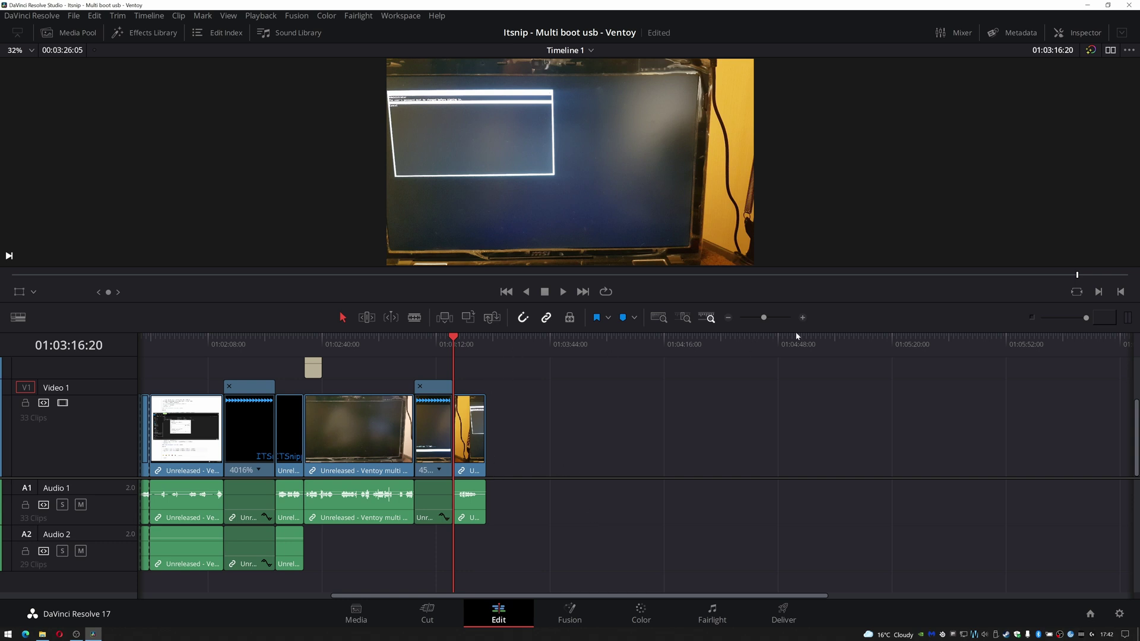
- Split the final Part 2 clip at 01:03:18:06 and 01:03:23:16, on either side of its speech
left_click(803, 318)
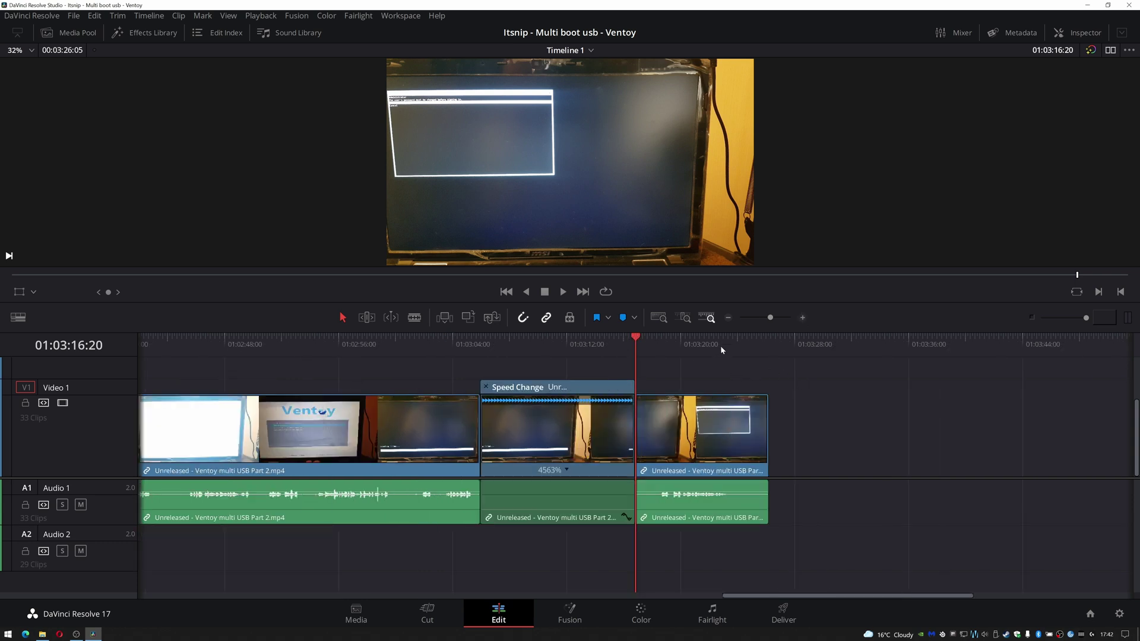
left_click(745, 346)
left_click(655, 341)
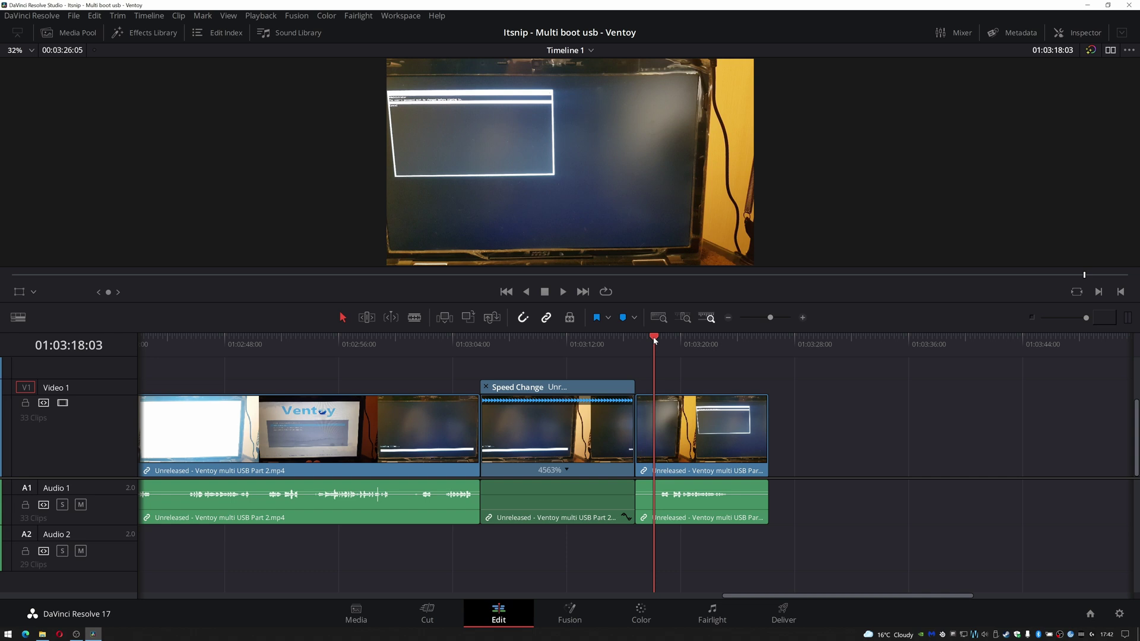
left_click_drag(654, 340, 657, 342)
key("ctrl+b")
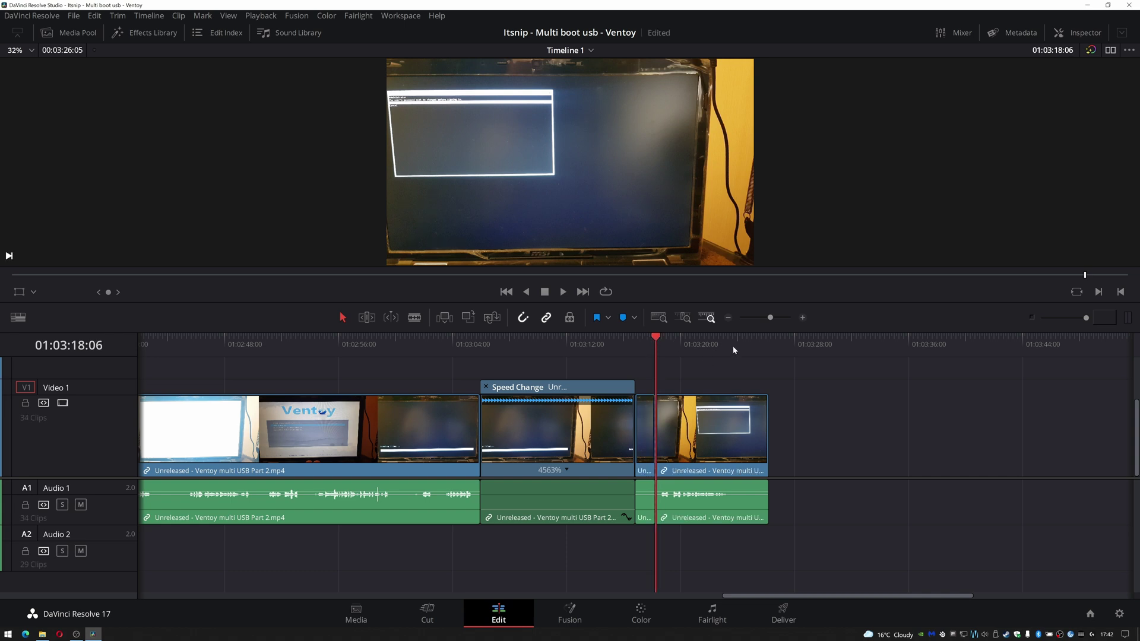
left_click_drag(739, 348, 734, 349)
key("ctrl+b")
- Delete the silent pieces after and before the speech in the final part of the timeline, leaving no gap
left_click(752, 432)
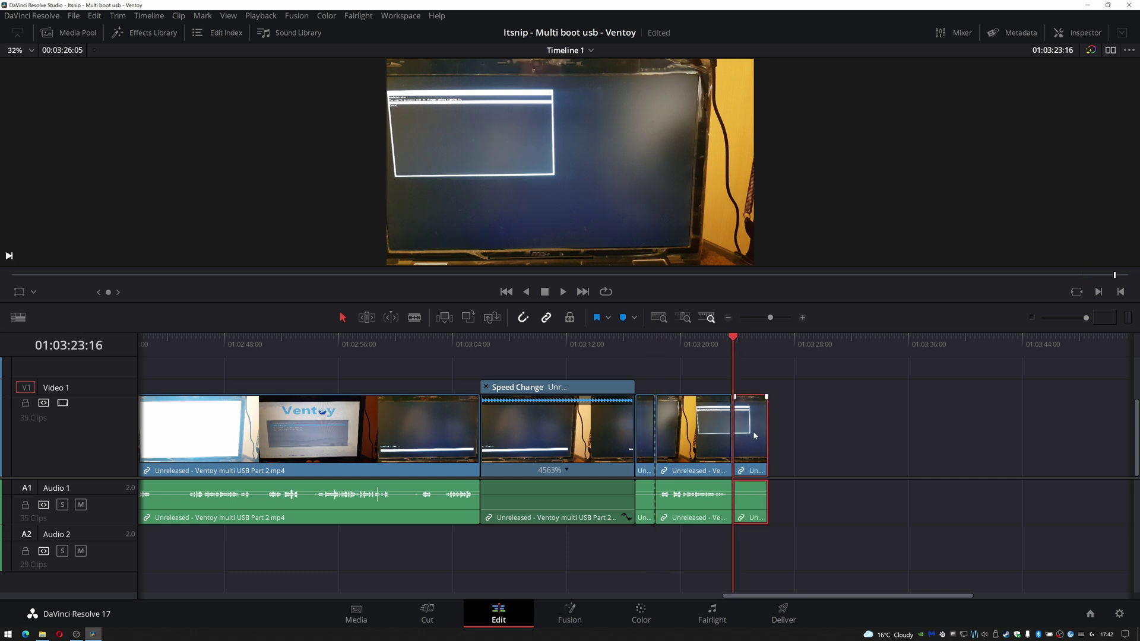
key("Delete")
left_click(647, 439)
key("Delete")
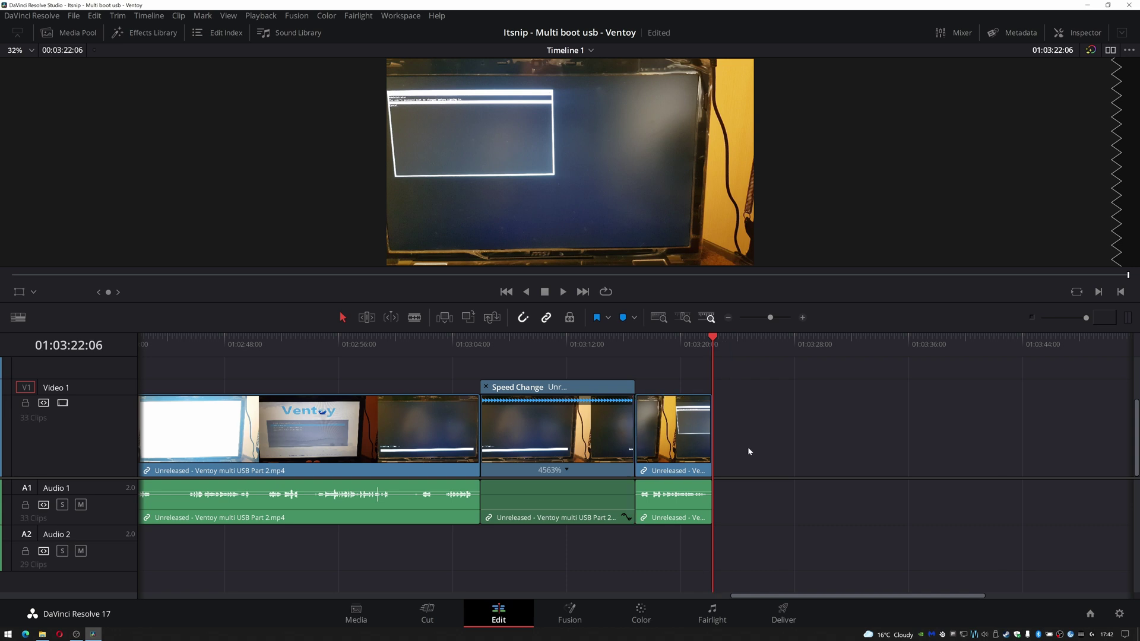
- Save the project and append Outro2.mp4 to the timeline directly after the final Part 2 clip
key("ctrl+s")
left_click(87, 35)
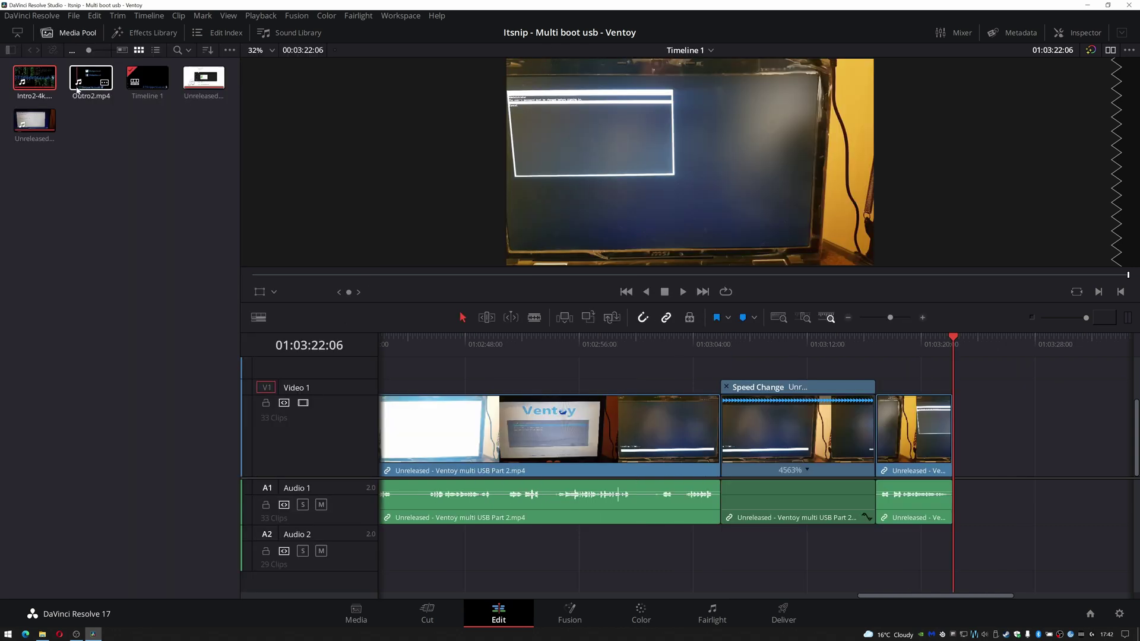
left_click_drag(89, 77, 963, 500)
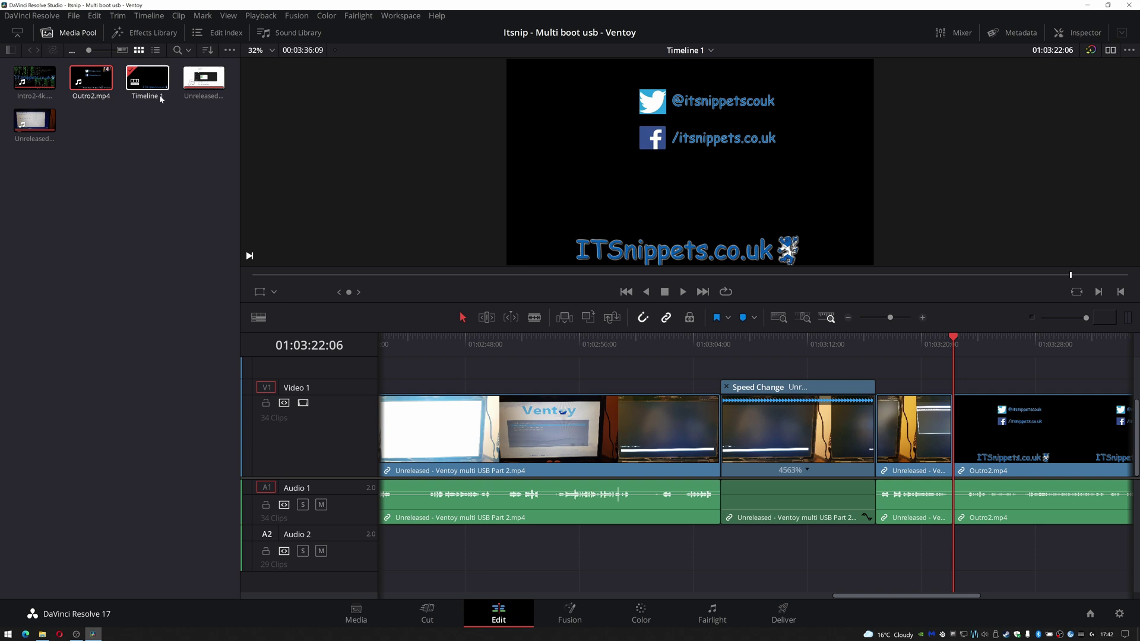
left_click(82, 33)
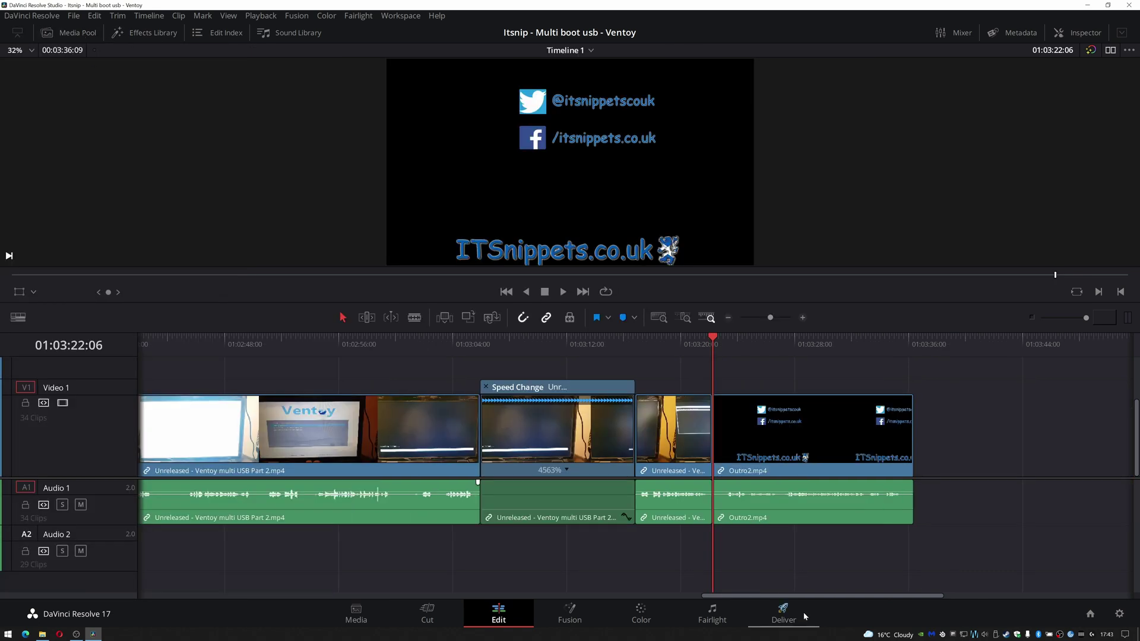
left_click(911, 346)
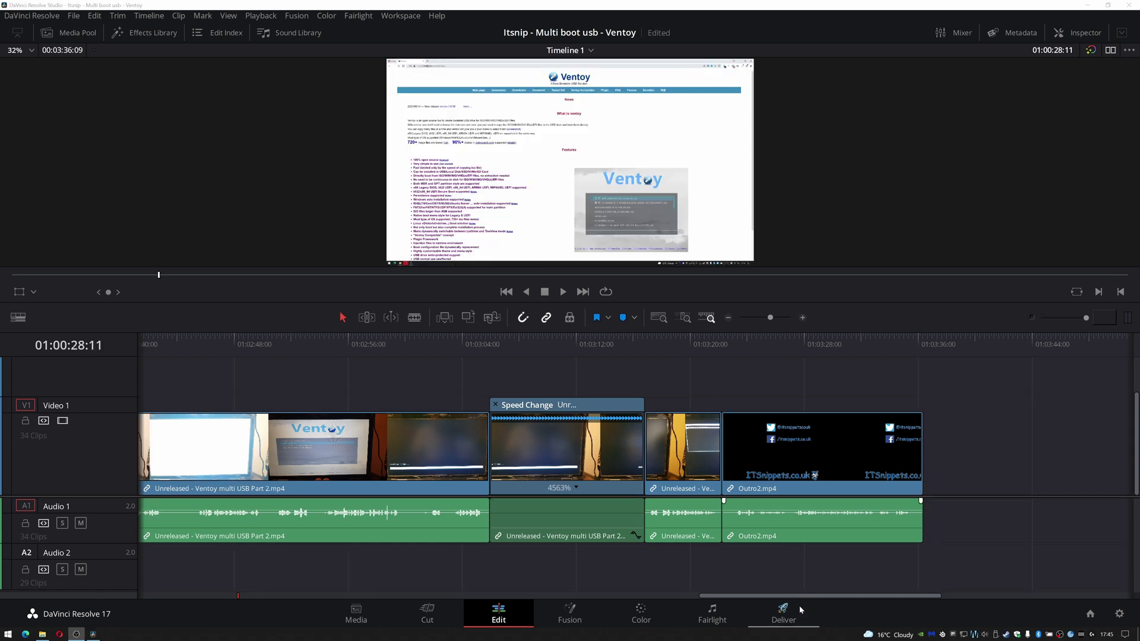
- Open the Deliver page and choose the YouTube render preset at 2160p
left_click(779, 612)
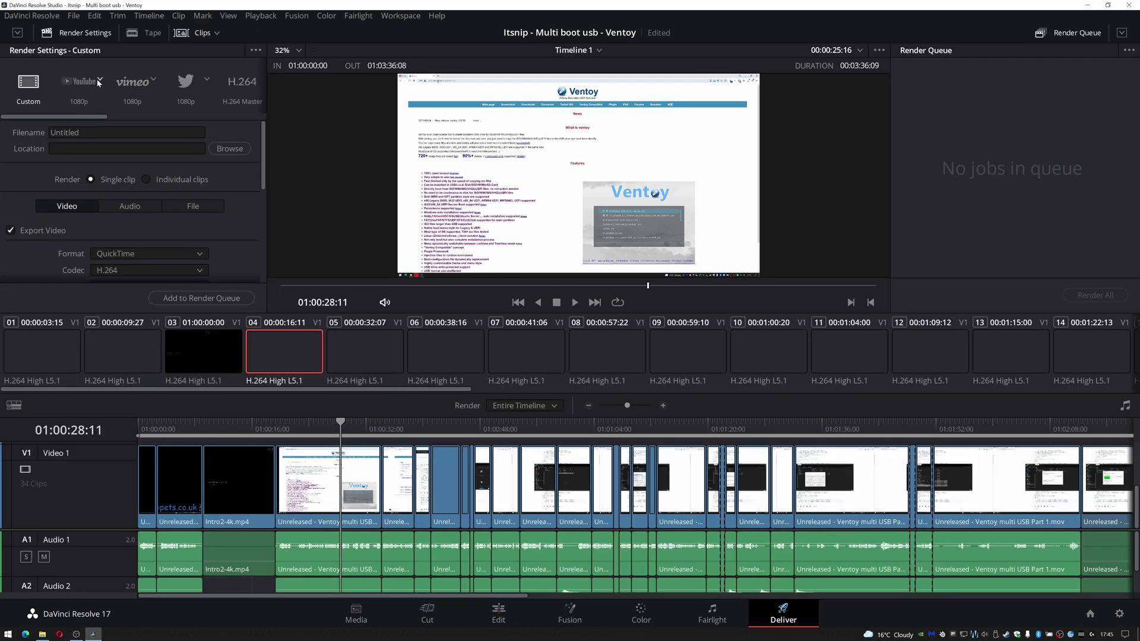
left_click(98, 81)
left_click(89, 82)
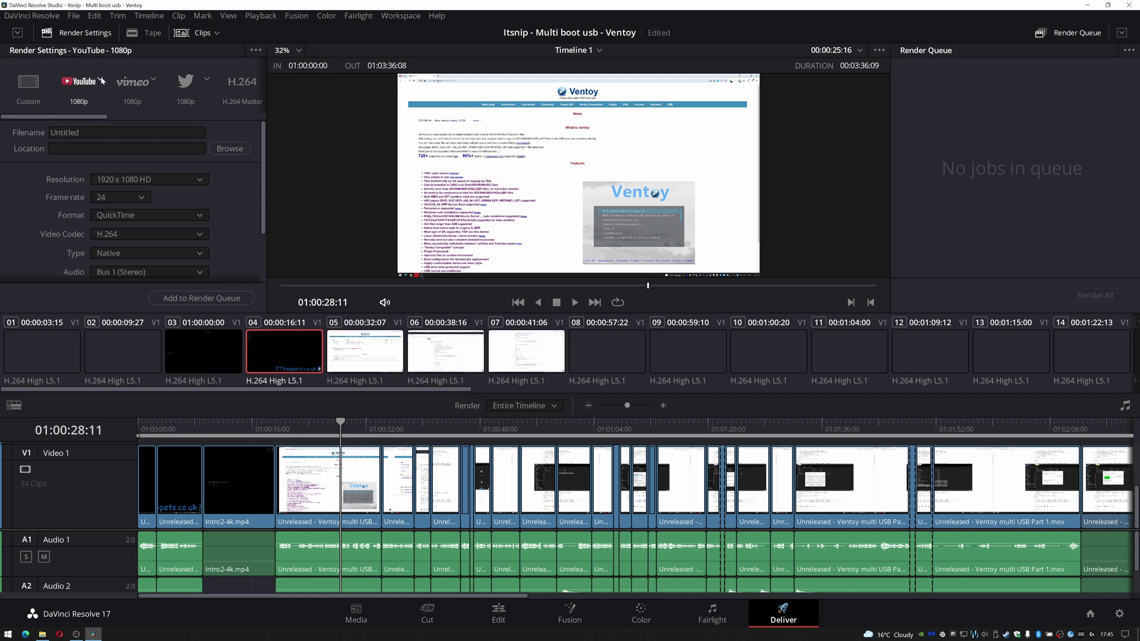
left_click(102, 81)
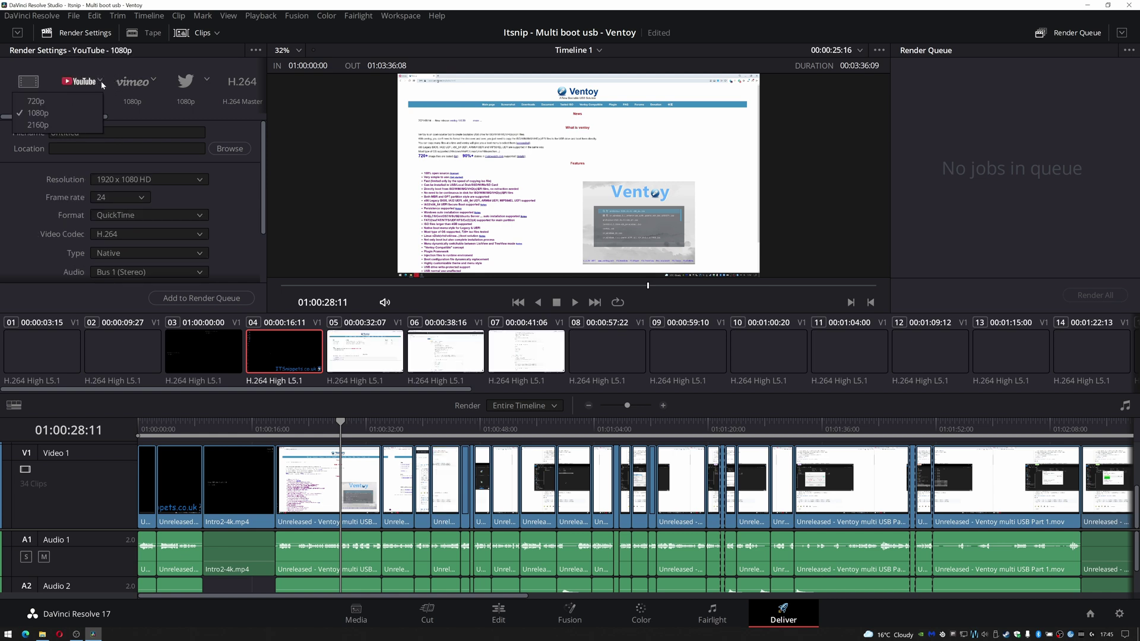
left_click(70, 123)
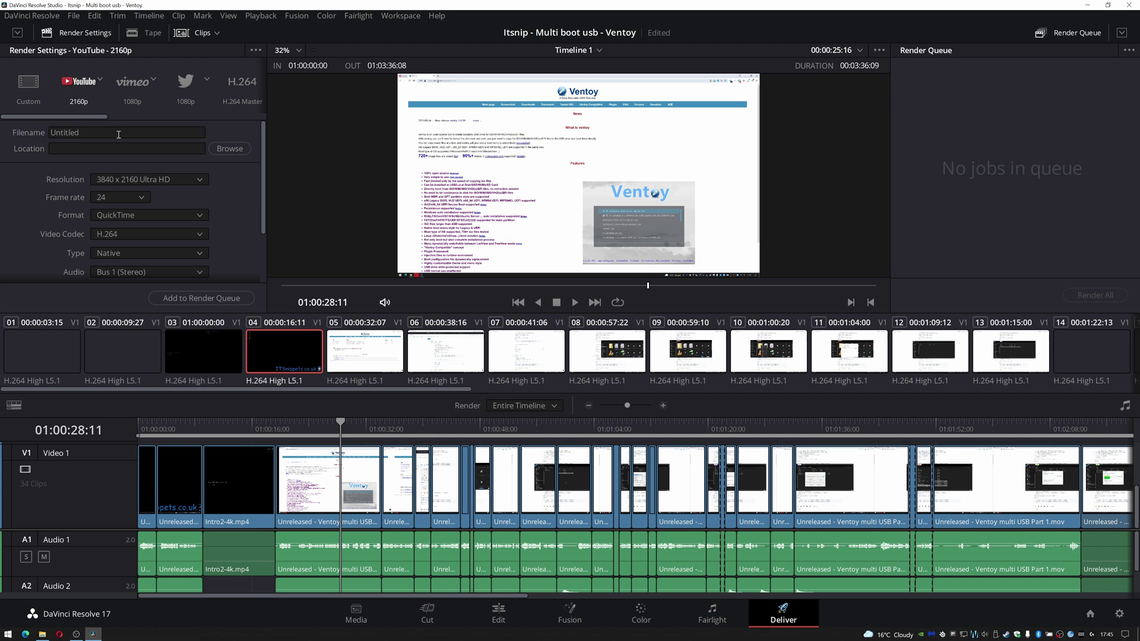
- Browse the render destination to New Lappy Backup\D\Renders\4k on the network pool drive (Z:)
left_click(230, 149)
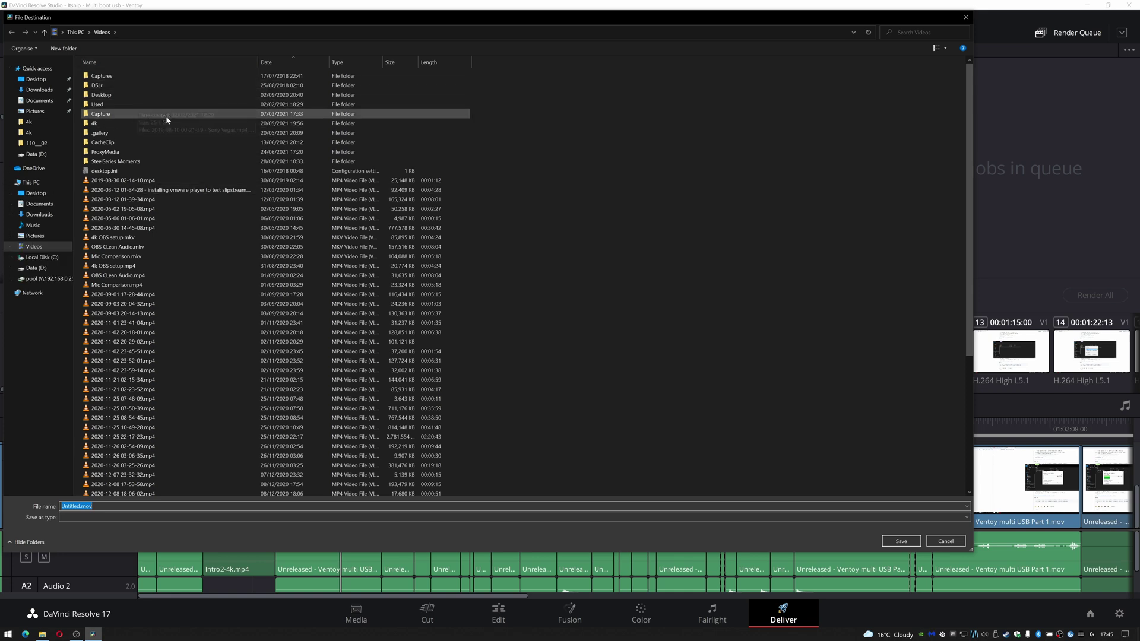
left_click(48, 280)
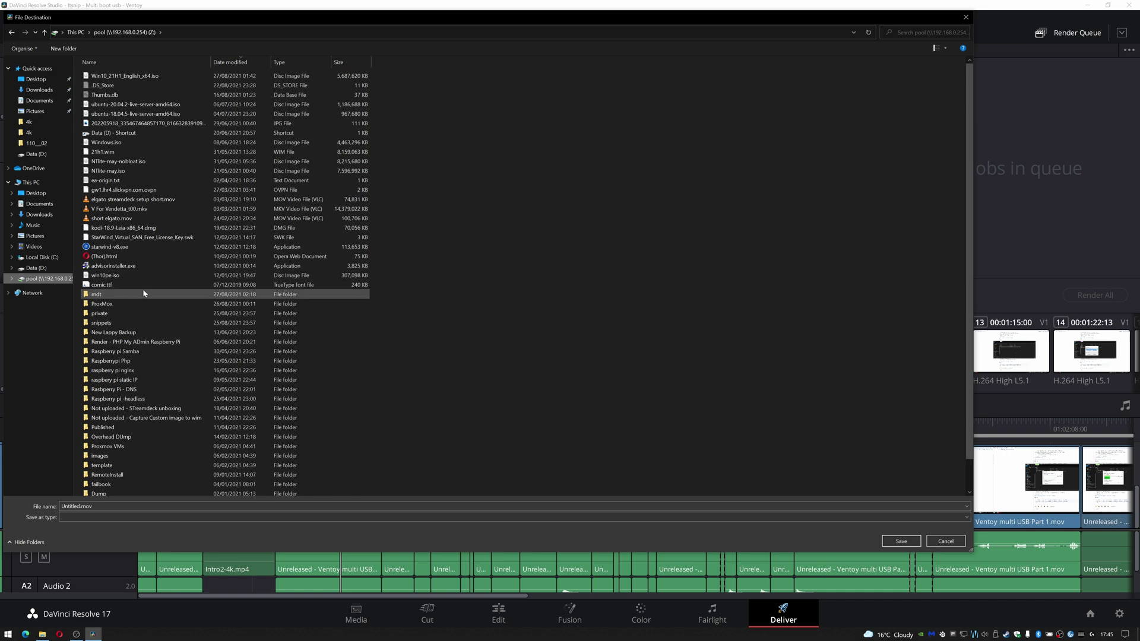
double_click(133, 332)
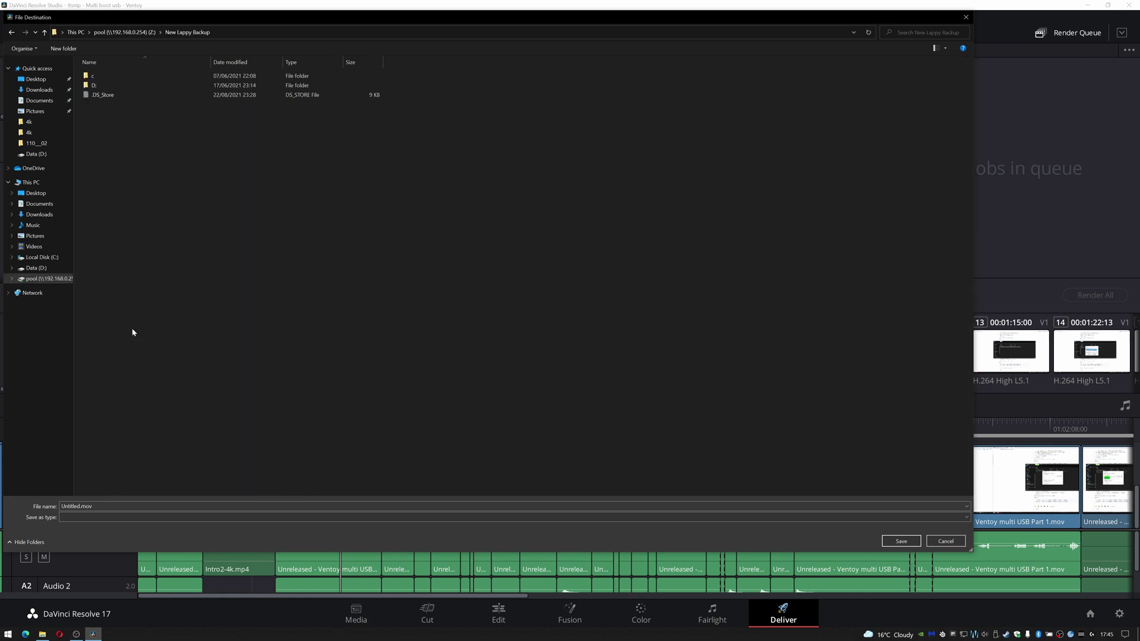
left_click(122, 86)
double_click(122, 86)
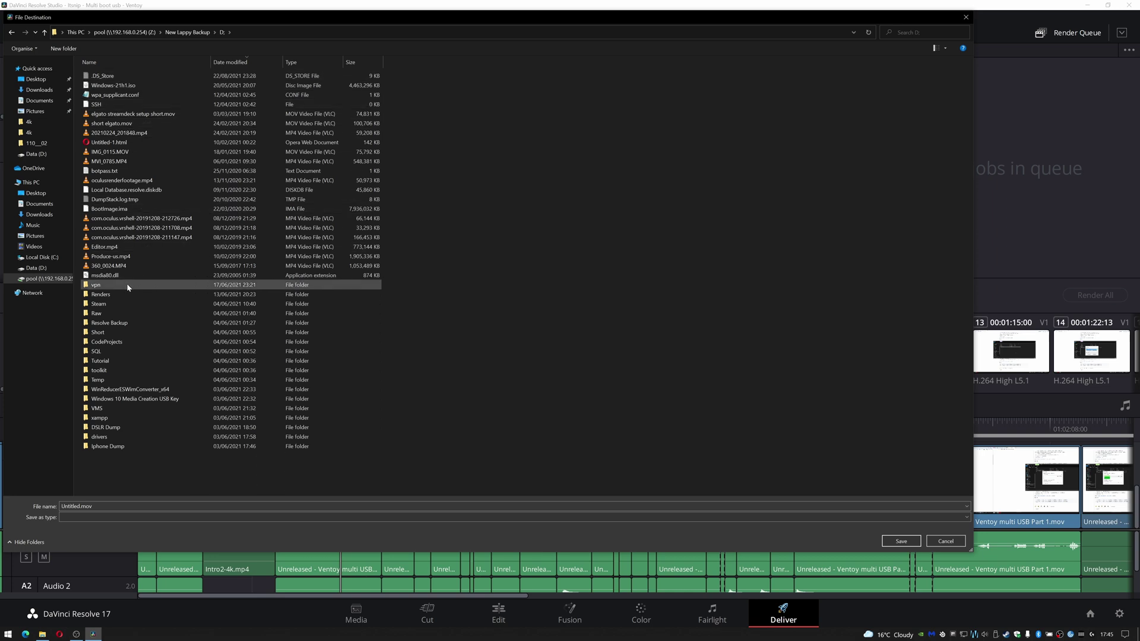
double_click(101, 295)
left_click(103, 78)
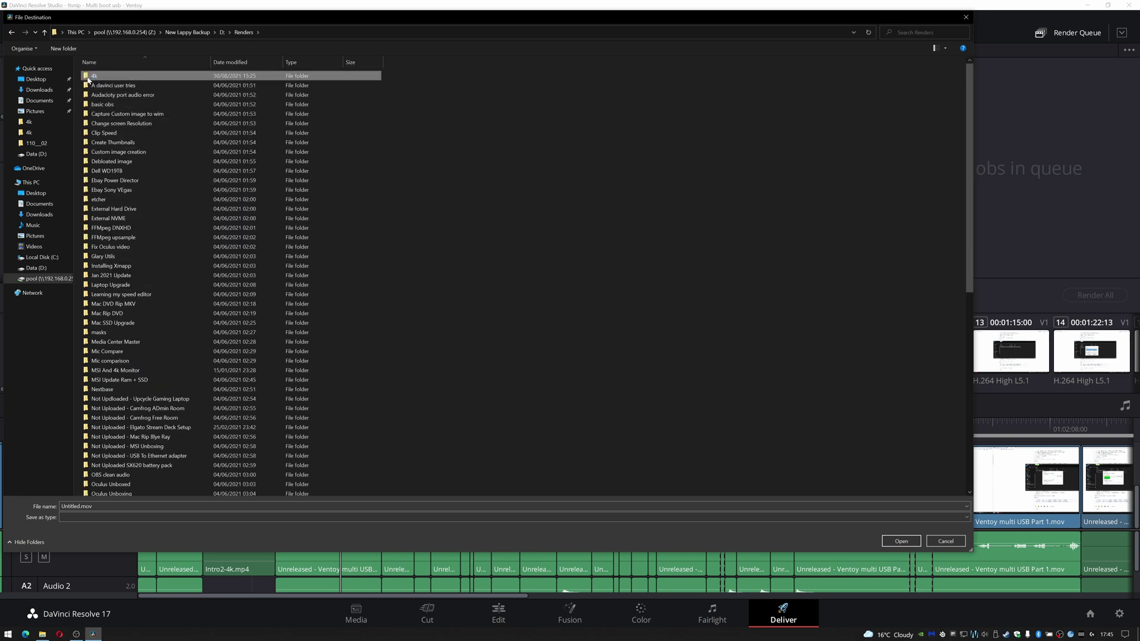
key("Return")
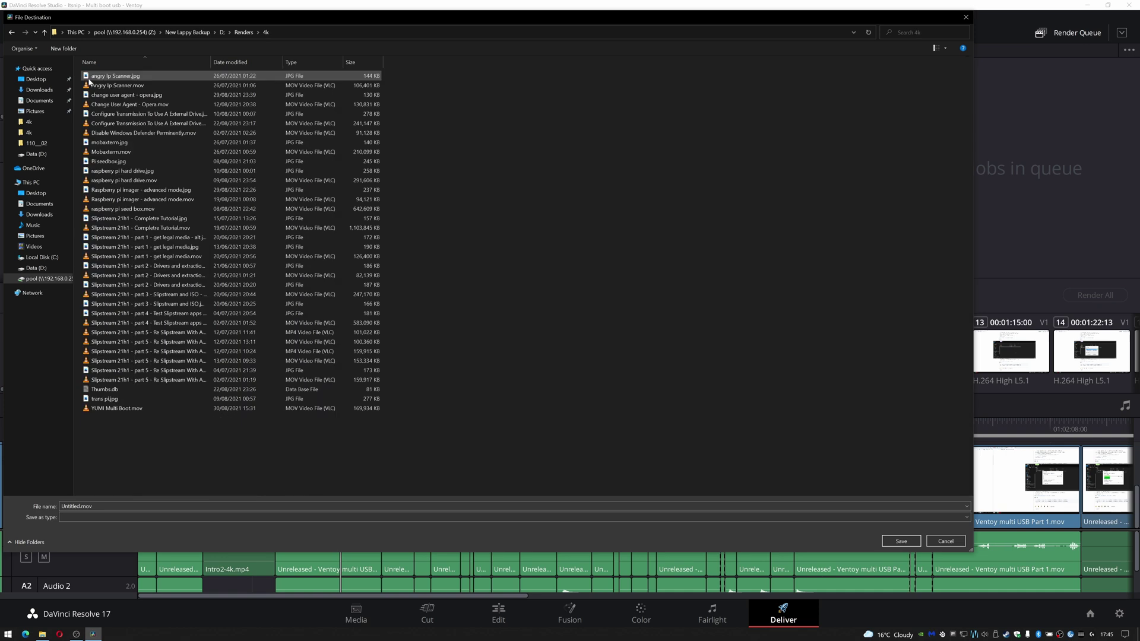
- Name the render file "USB Multiboto Ventoy" and save the destination
double_click(107, 505)
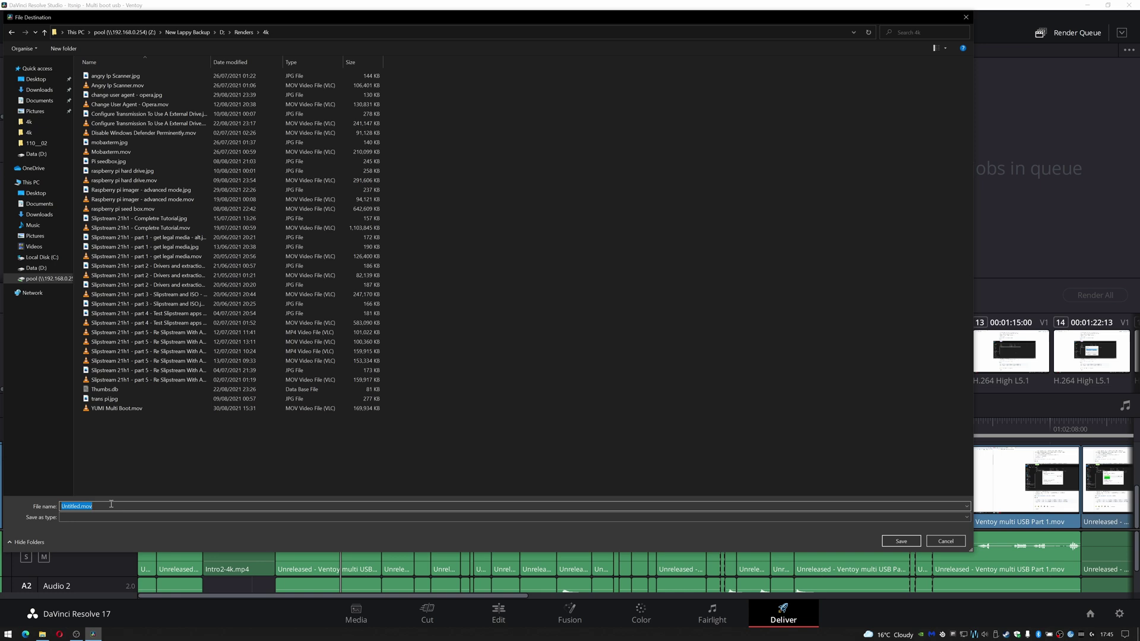
type("USB Multiboto Ventoy")
key("Return")
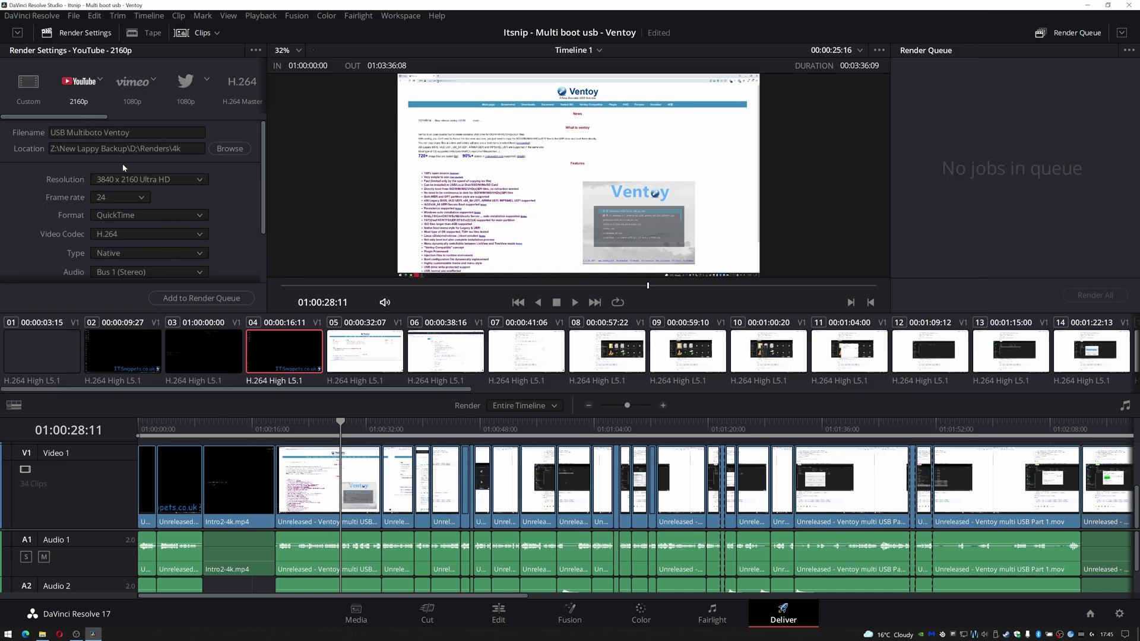
- Set the H.264 encoder type to NVIDIA and render the timeline through the render queue
left_click(179, 253)
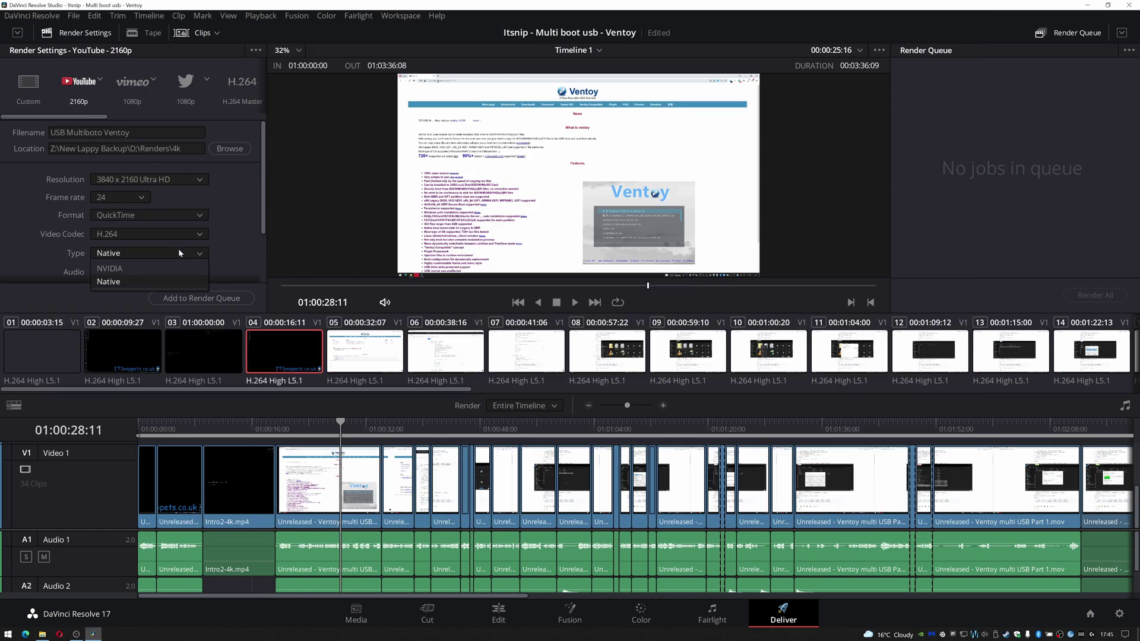
left_click(152, 266)
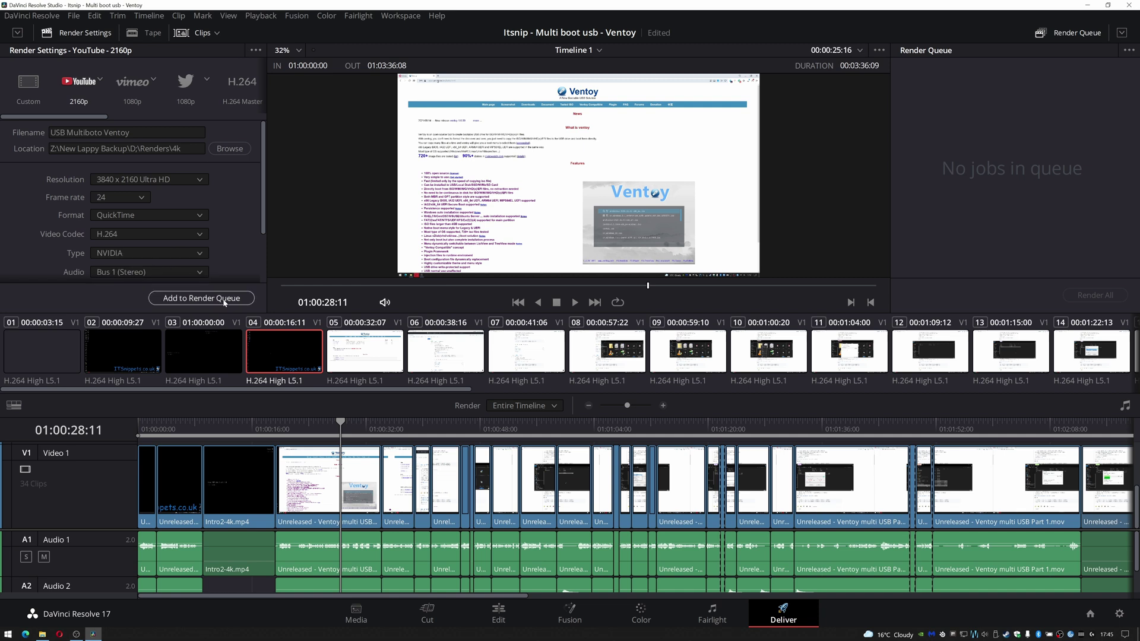
scroll(229, 257, "down", 3)
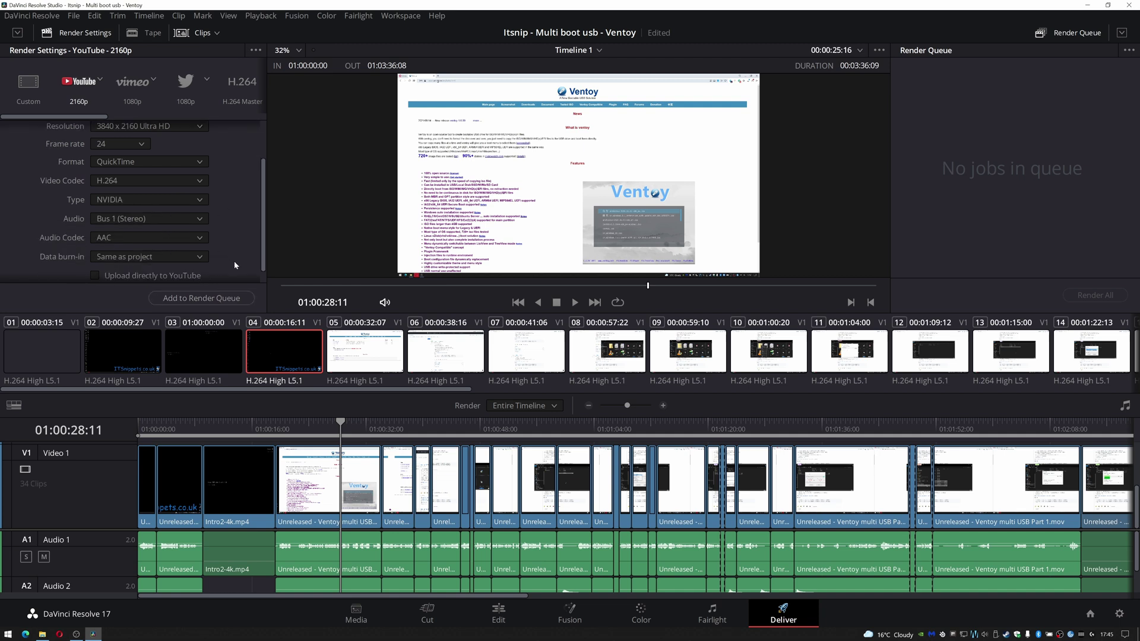
left_click(218, 298)
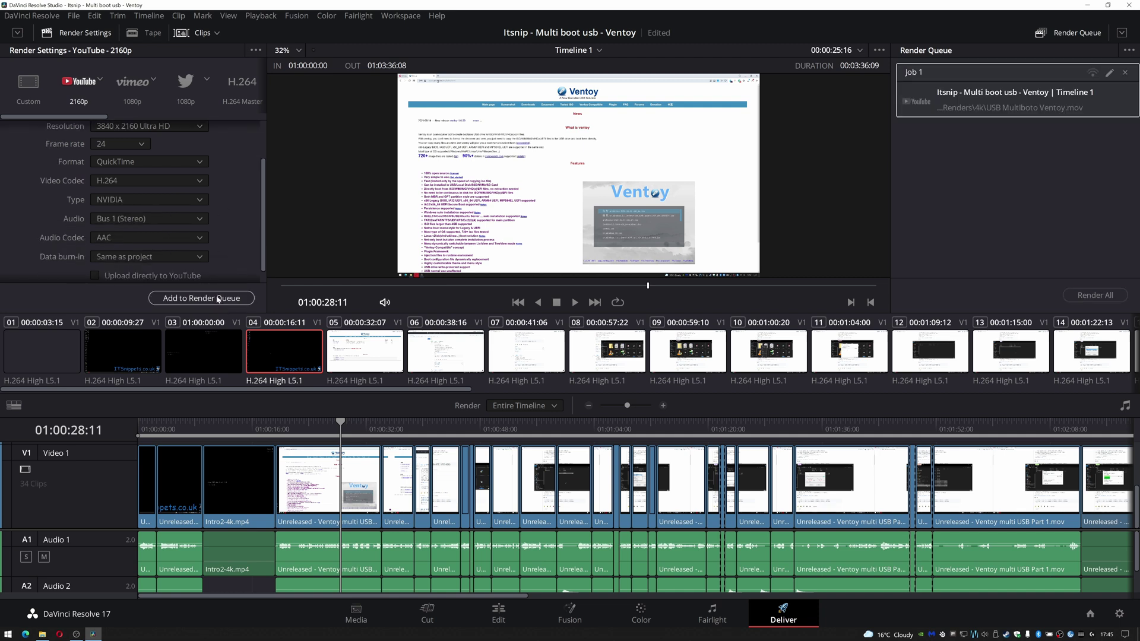
left_click(1105, 296)
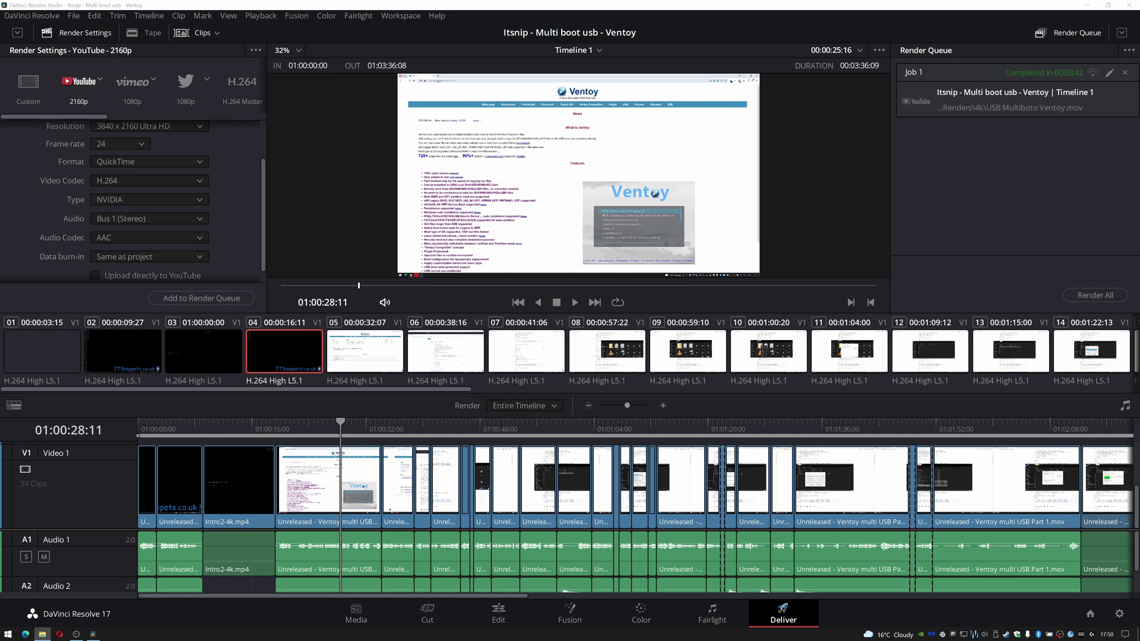
- Switch to the File Explorer window of the Renders\4k folder and open USB Multiboto Ventoy.mov in VLC
left_click_drag(1139, 202, 778, 208)
double_click(565, 208)
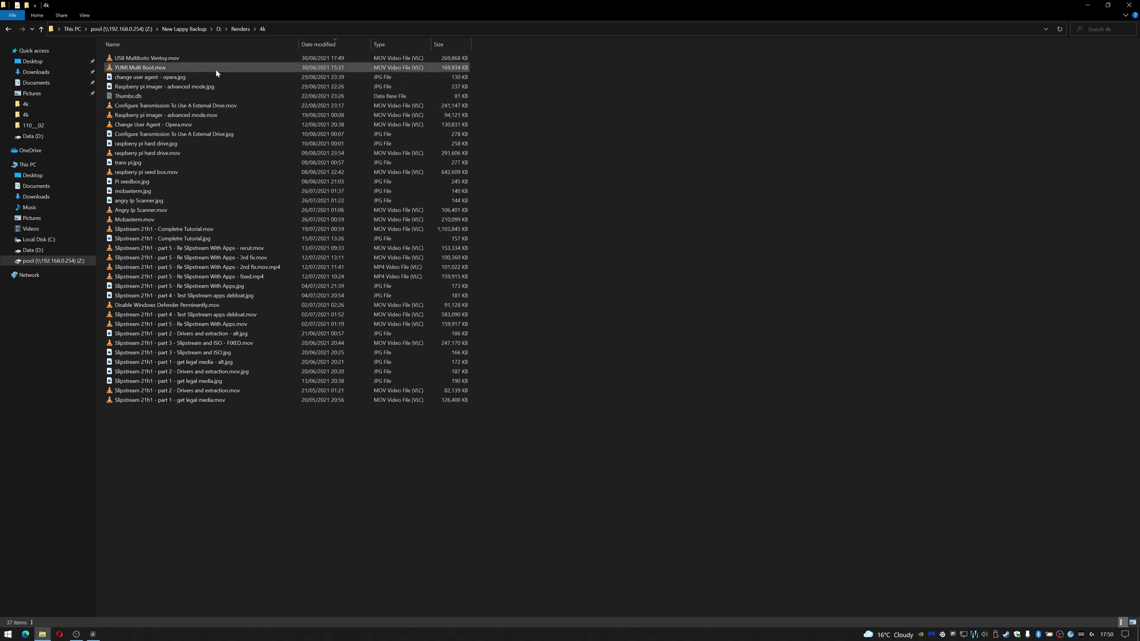
left_click(159, 57)
double_click(159, 58)
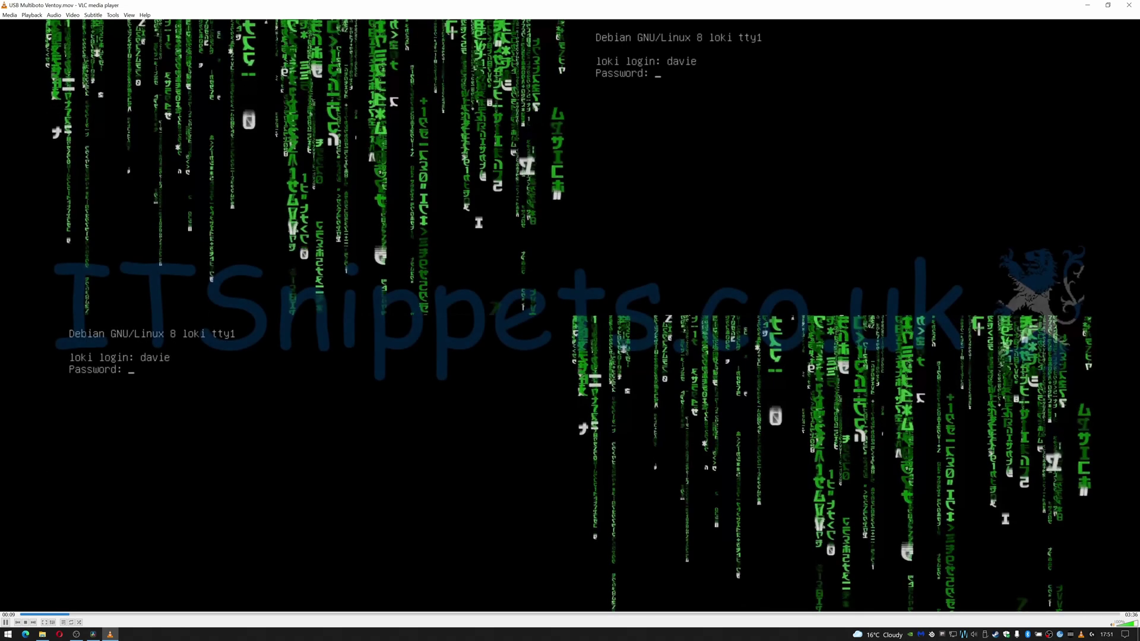
- Review the rendered video in VLC with the playback speed raised past 1.50x, and close the player
key("bracketright")
key("bracketright")
key("bracketright")
key("bracketright")
key("bracketright")
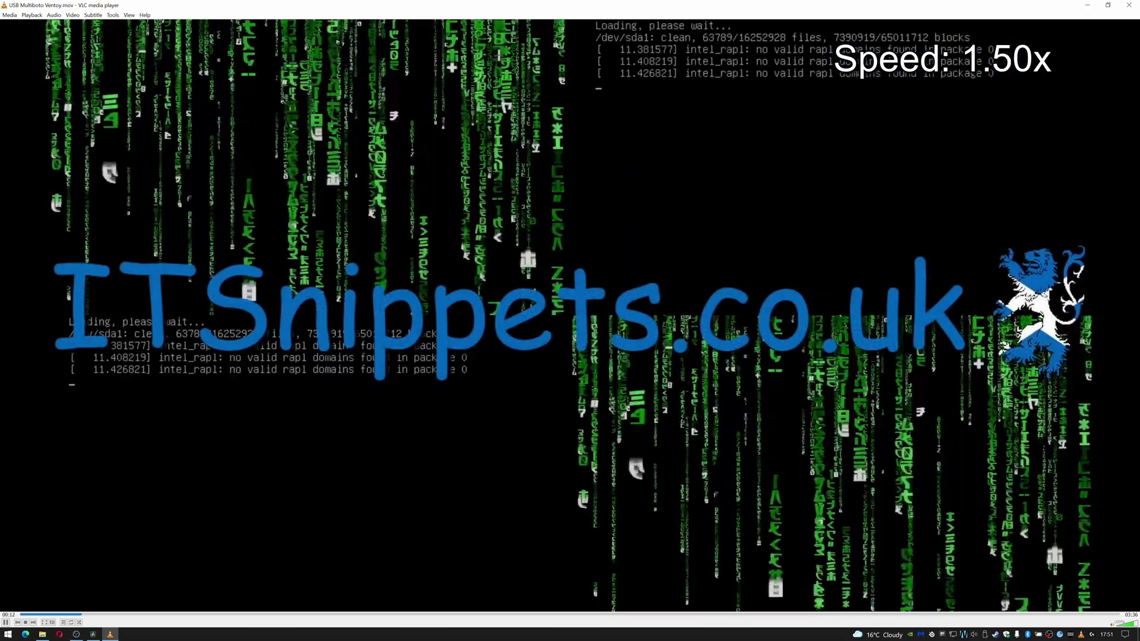
key("bracketright")
key("bracketright")
key("bracketright")
key("bracketright")
key("bracketright")
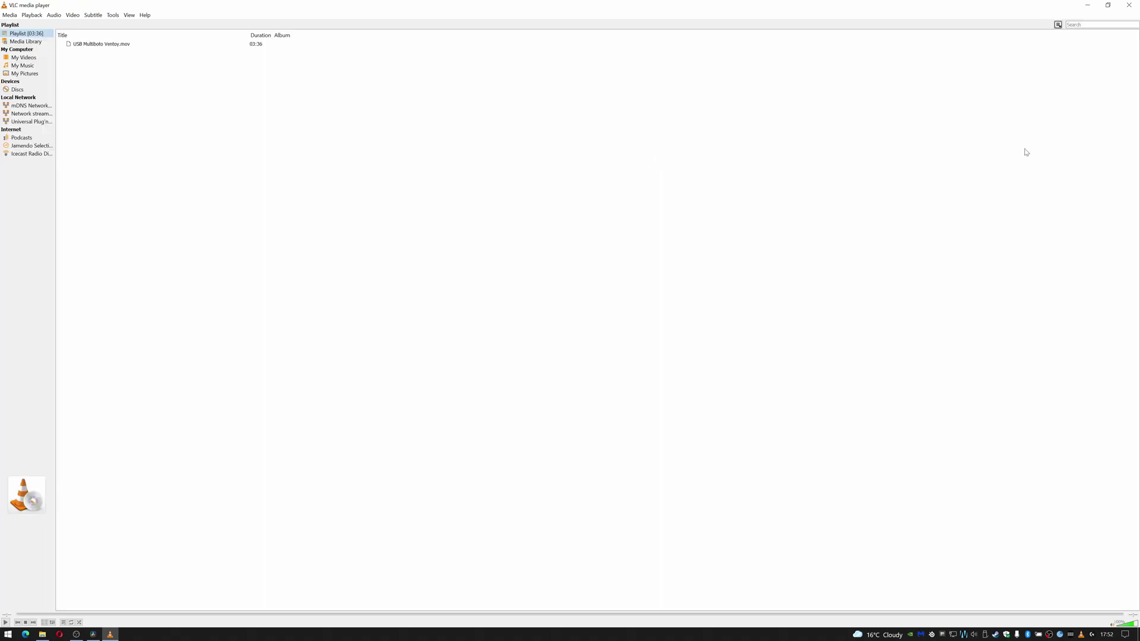
left_click(1130, 7)
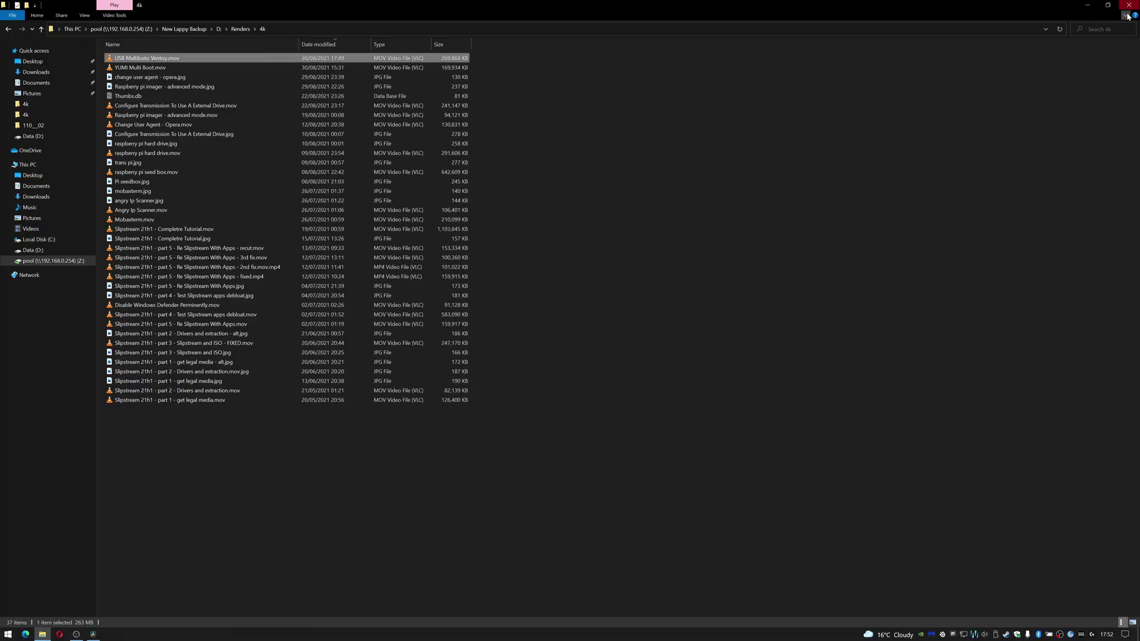